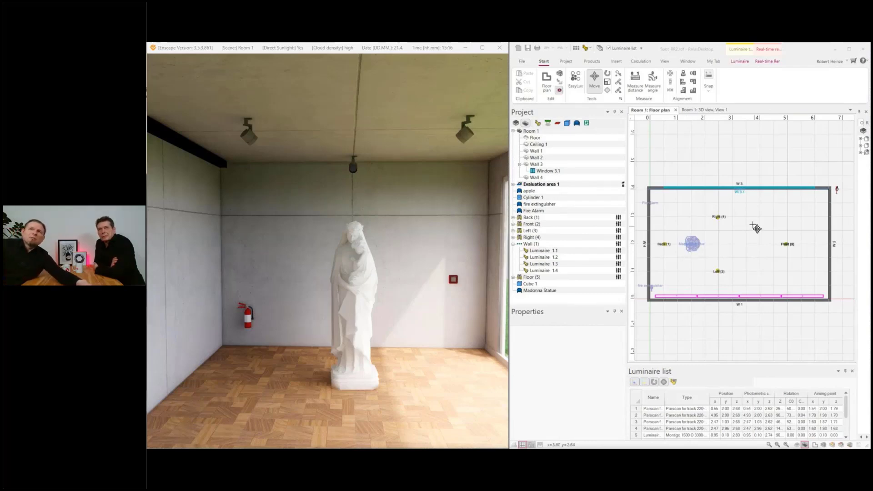
# Step: Examine Room 1 in the floor plan and in the 3D view, framing the Madonna statue from the front
pyautogui.scroll(4, 725, 245)
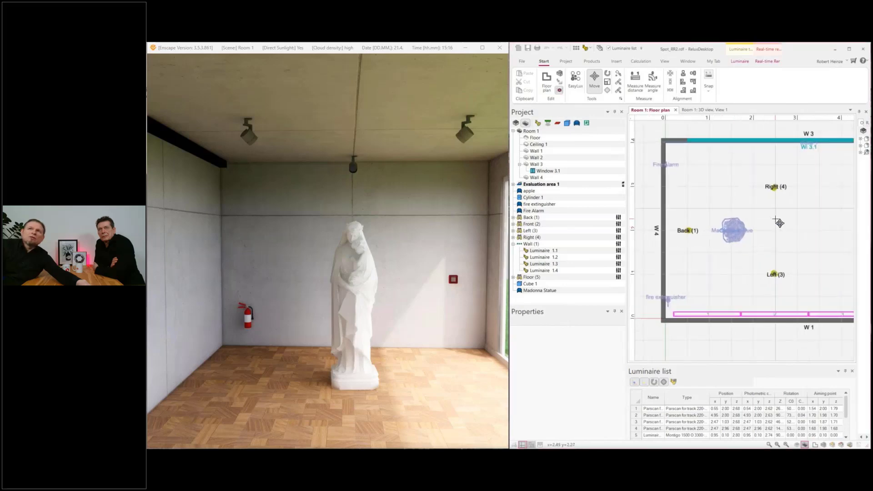
pyautogui.moveTo(773, 222); pyautogui.dragTo(723, 221, button='middle')
pyautogui.moveTo(831, 255); pyautogui.dragTo(793, 238, button='middle')
pyautogui.click(703, 110)
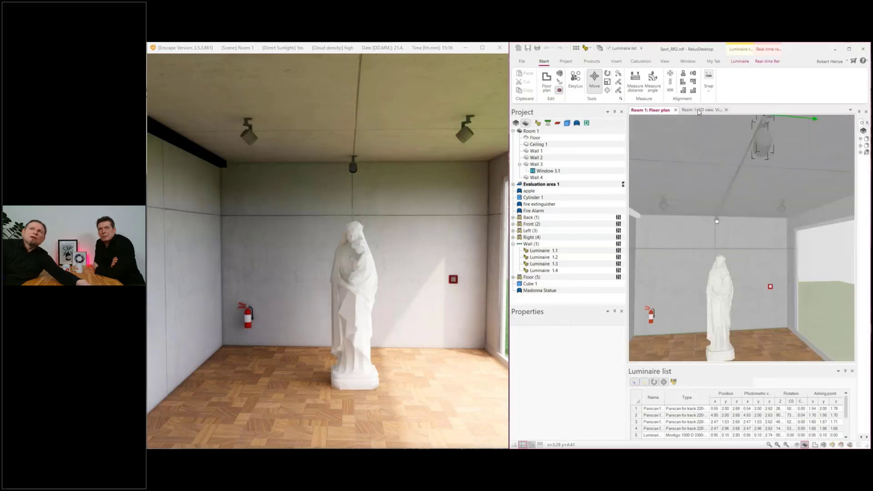
pyautogui.moveTo(735, 303); pyautogui.dragTo(857, 320, button='middle')
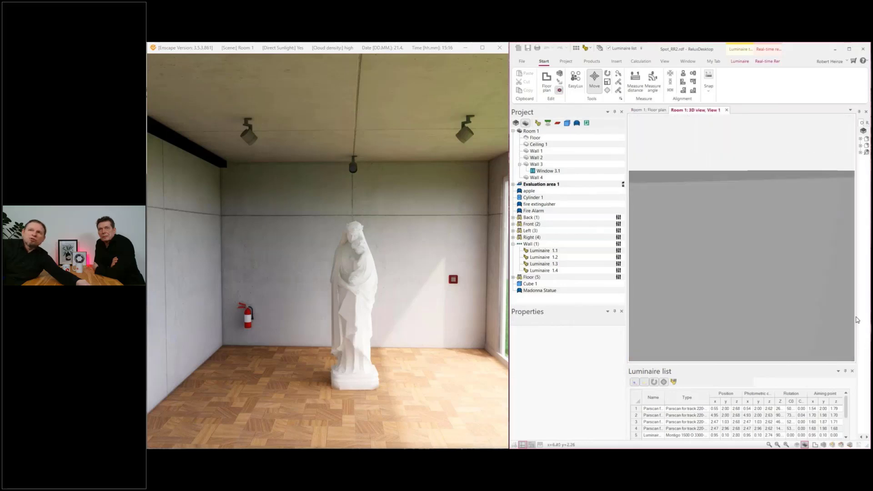
pyautogui.moveTo(782, 326)
pyautogui.mouseDown(button='middle')
pyautogui.moveTo(760, 302)
pyautogui.moveTo(786, 333)
pyautogui.mouseUp(button='middle')
pyautogui.scroll(2, 784, 317)
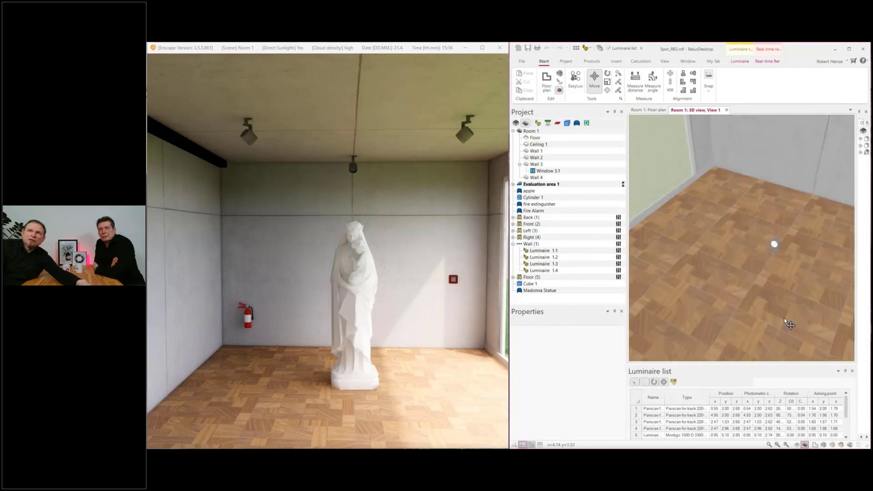
pyautogui.moveTo(777, 303); pyautogui.dragTo(789, 230, button='middle')
pyautogui.moveTo(758, 275); pyautogui.dragTo(797, 275, button='middle')
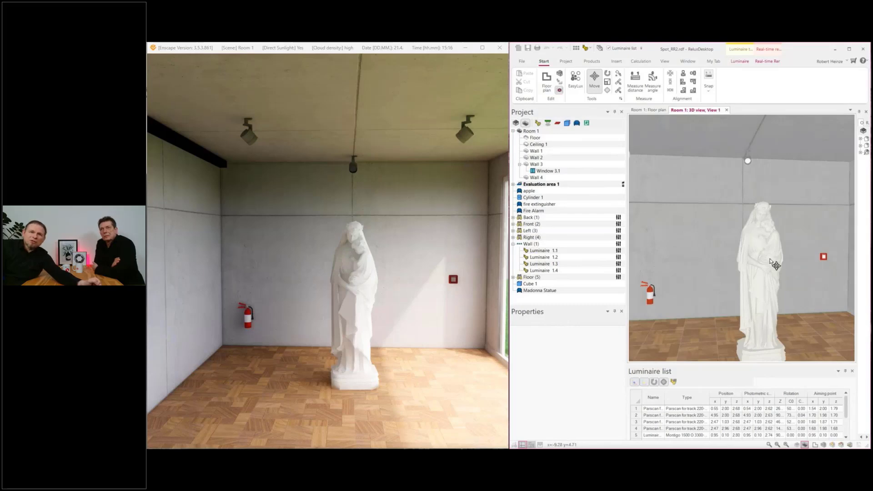
pyautogui.moveTo(770, 258); pyautogui.dragTo(744, 275, button='middle')
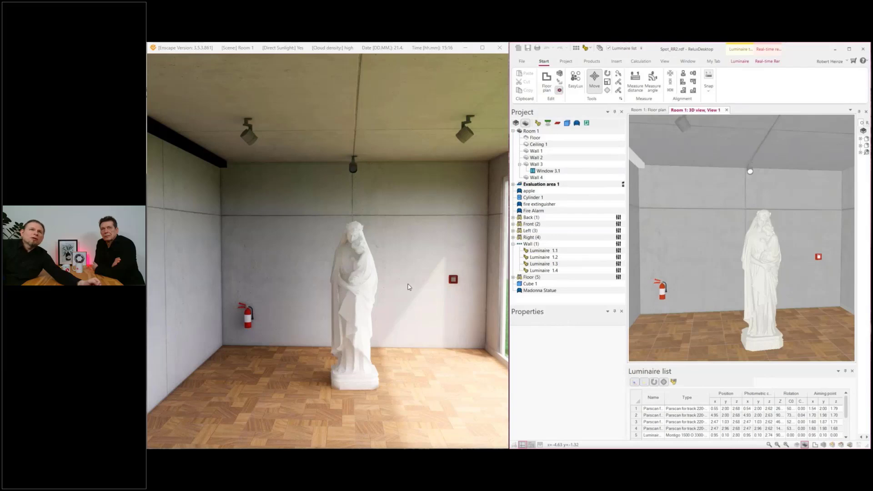
# Step: Switch to the Enscape rendering, turn the view toward the window and advance the time of day to night
pyautogui.click(389, 301)
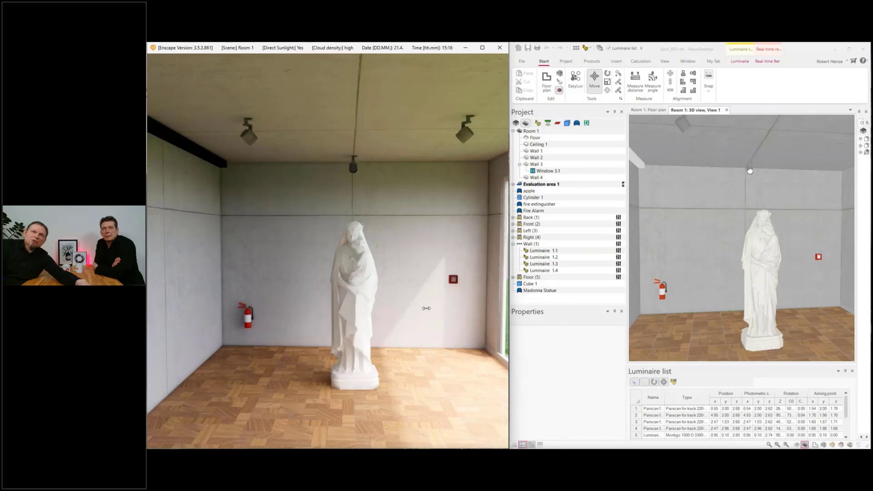
pyautogui.moveTo(402, 307); pyautogui.dragTo(415, 306)
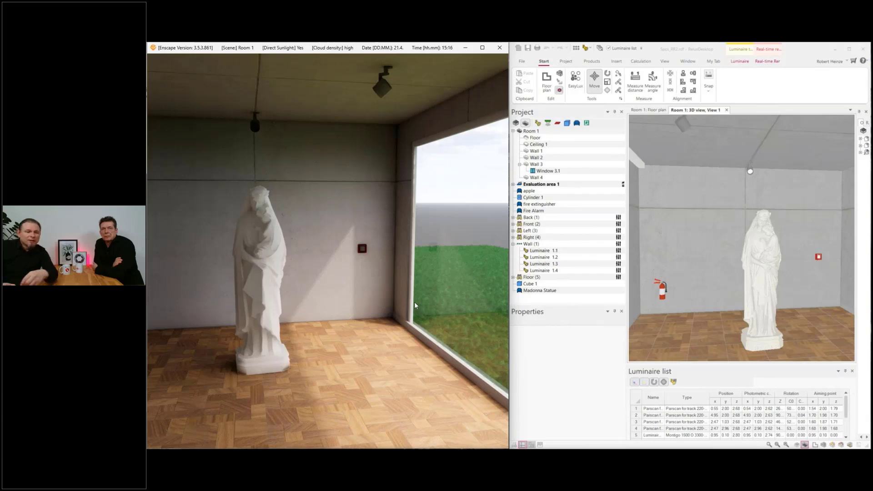
pyautogui.press('i')
pyautogui.press('i')
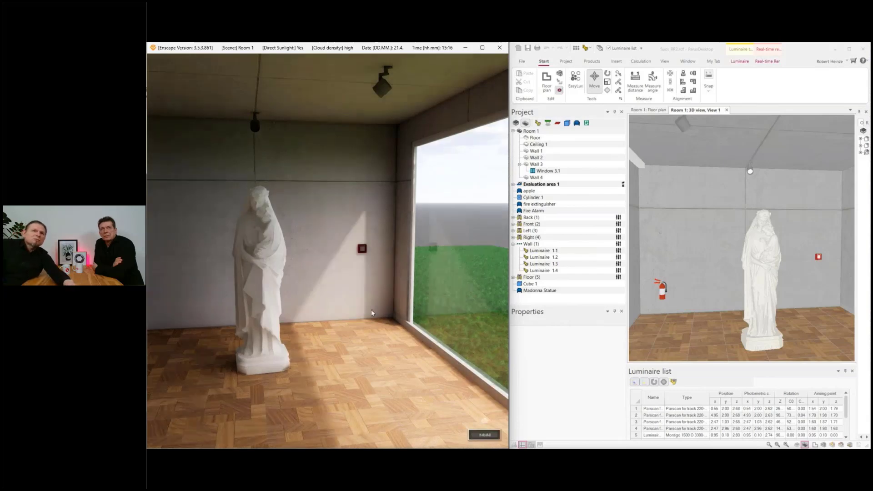
pyautogui.press('i')
pyautogui.press('i')
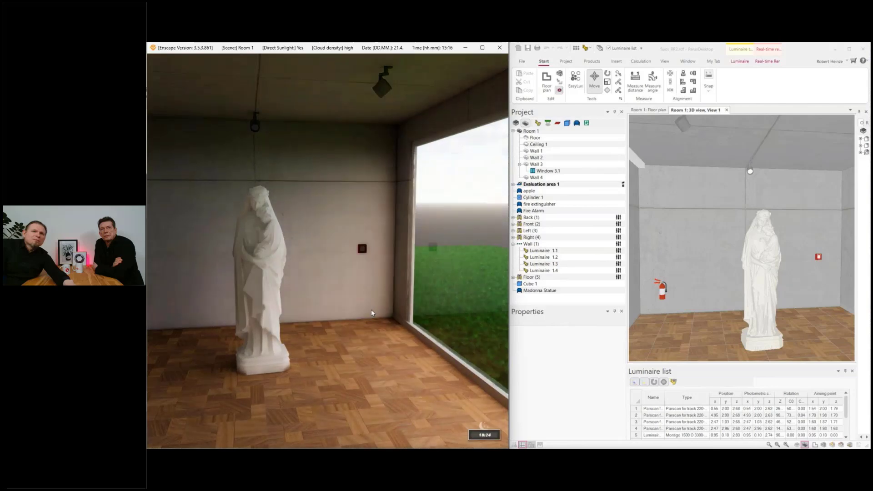
pyautogui.press('i')
pyautogui.press('i')
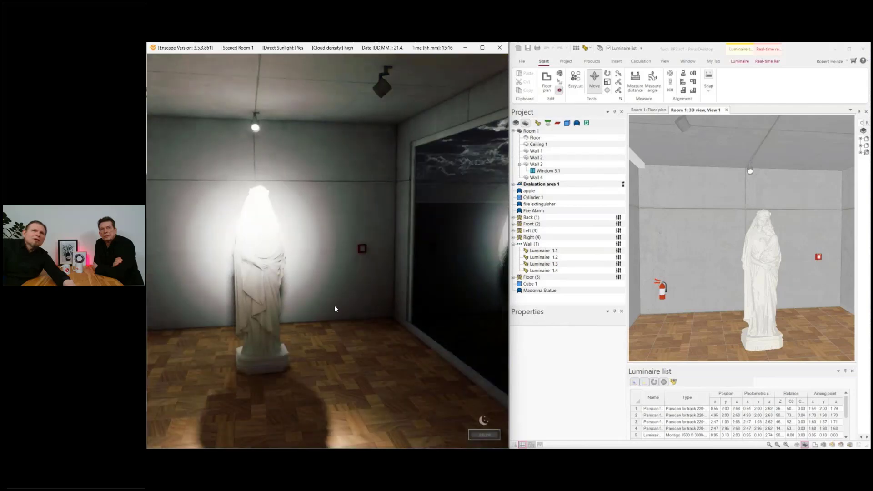
pyautogui.moveTo(330, 309); pyautogui.dragTo(341, 311, button='middle')
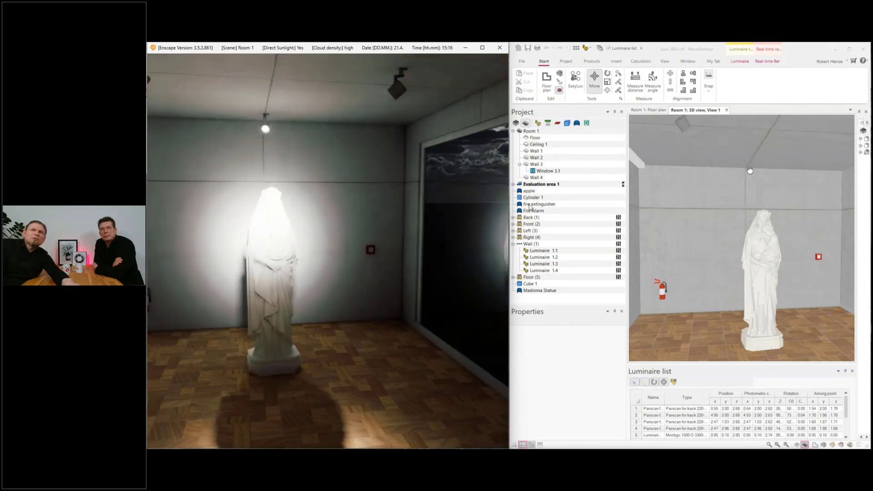
# Step: Dim the Front (2) and Back (1) luminaires down to 0 in ReluxDesktop
pyautogui.click(530, 224)
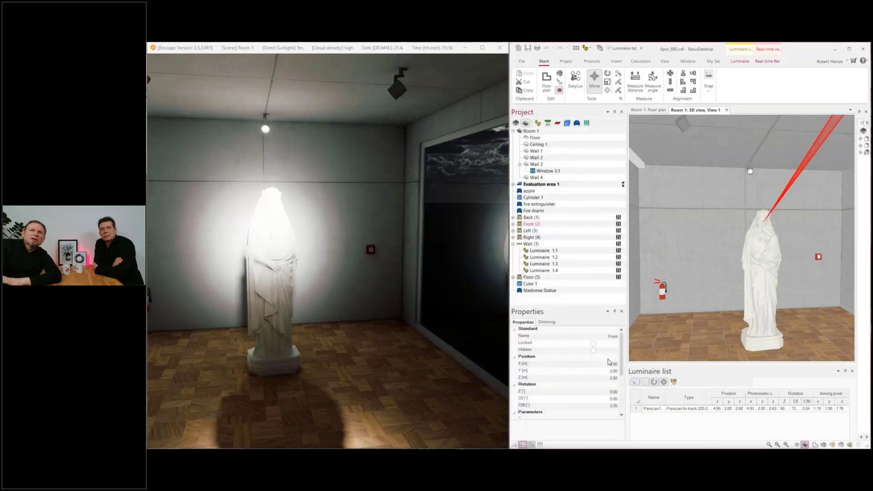
pyautogui.click(547, 323)
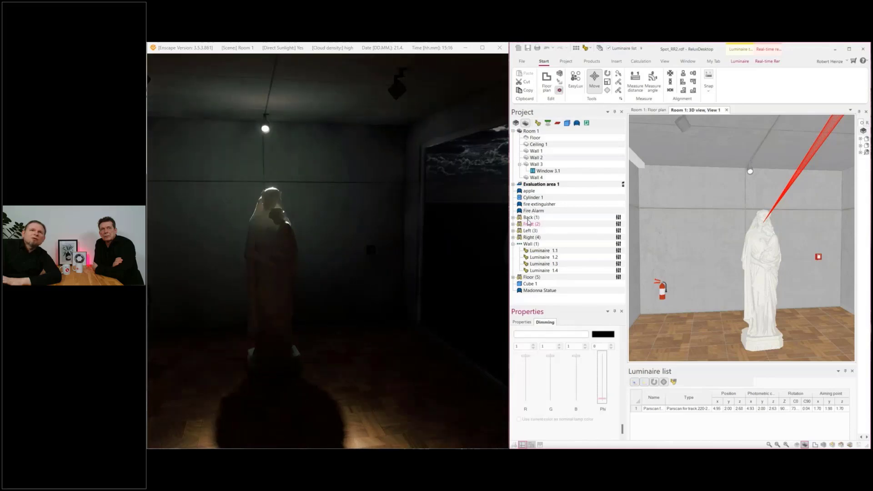
pyautogui.click(530, 224)
pyautogui.moveTo(601, 389); pyautogui.dragTo(602, 400)
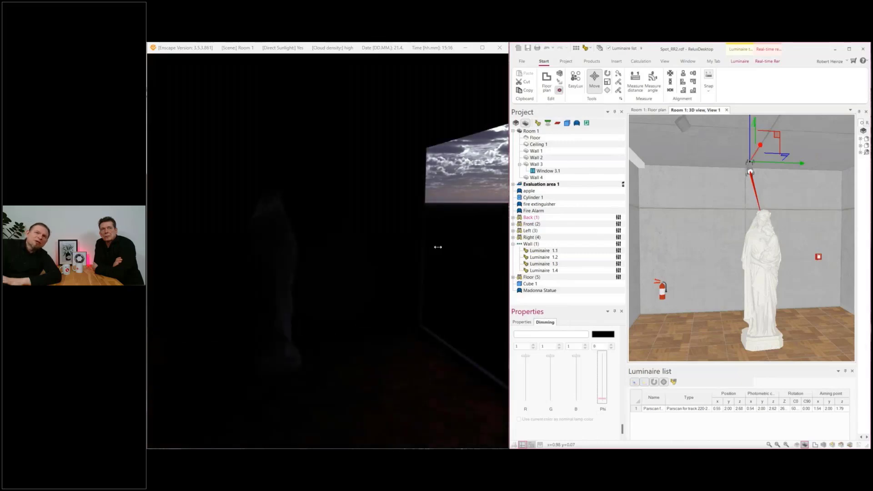
pyautogui.click(442, 283)
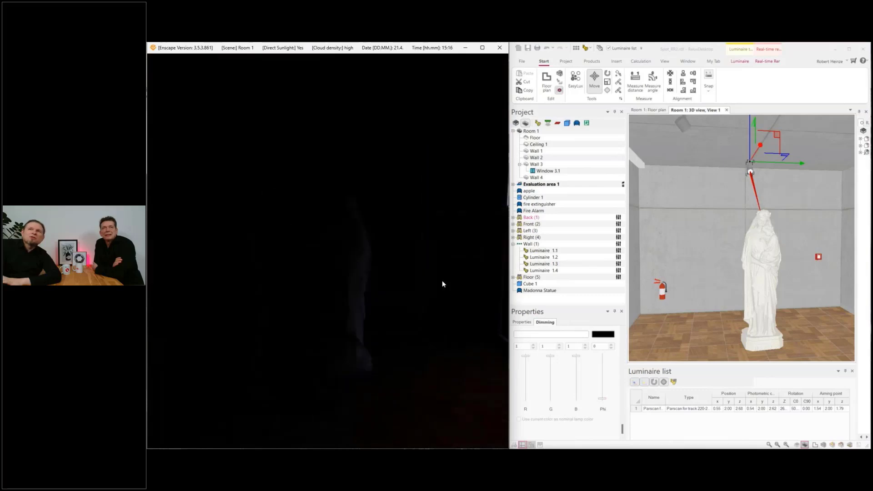
# Step: Select the front spotlight in the 3D view and show its orientation columns in the luminaire list
pyautogui.click(704, 271)
pyautogui.scroll(-4, 712, 302)
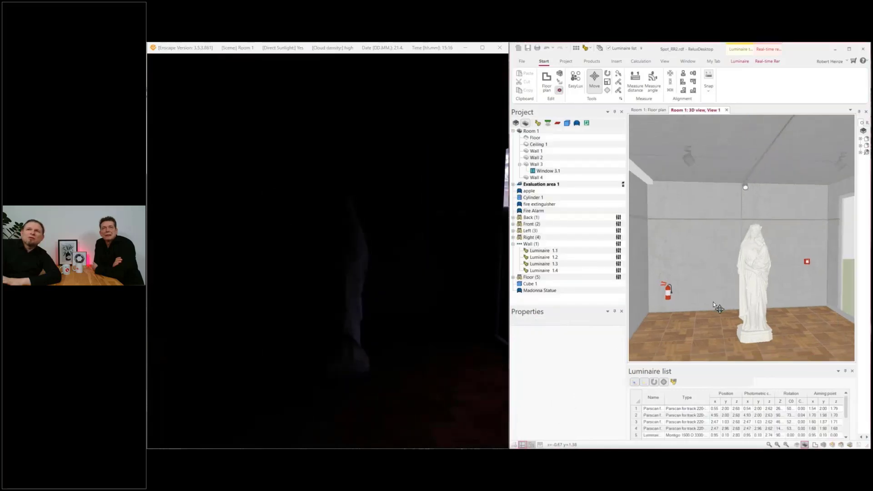
pyautogui.scroll(2, 708, 312)
pyautogui.moveTo(702, 301); pyautogui.dragTo(686, 300, button='middle')
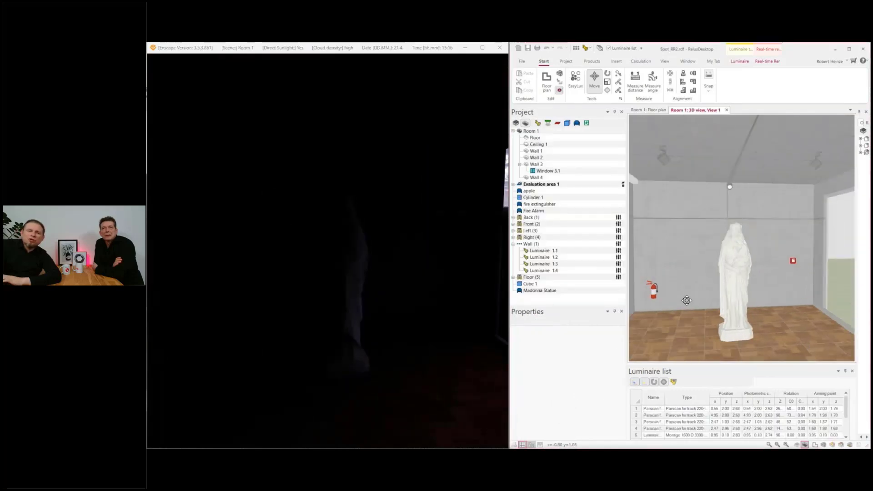
pyautogui.moveTo(679, 305); pyautogui.dragTo(727, 287, button='right')
pyautogui.moveTo(726, 287); pyautogui.dragTo(670, 304, button='middle')
pyautogui.moveTo(751, 279); pyautogui.dragTo(705, 312, button='middle')
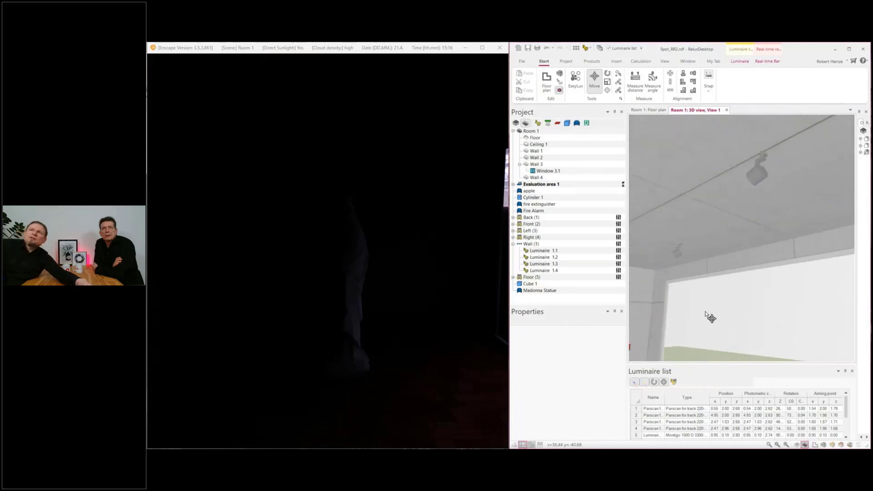
pyautogui.scroll(1, 730, 256)
pyautogui.moveTo(731, 256); pyautogui.dragTo(773, 308, button='middle')
pyautogui.click(752, 196)
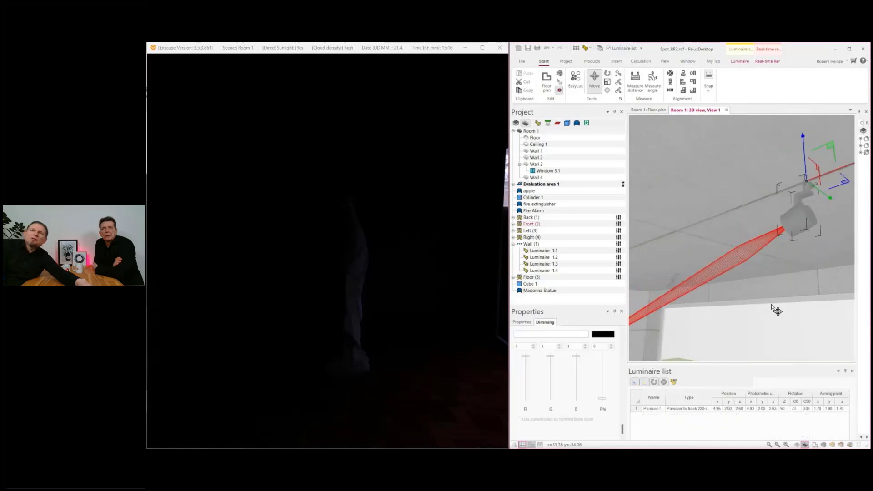
pyautogui.scroll(-2, 773, 307)
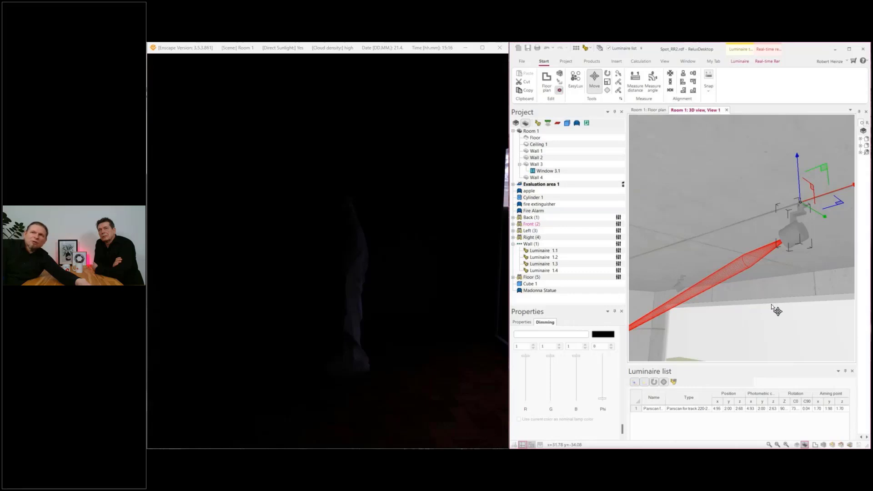
pyautogui.click(674, 383)
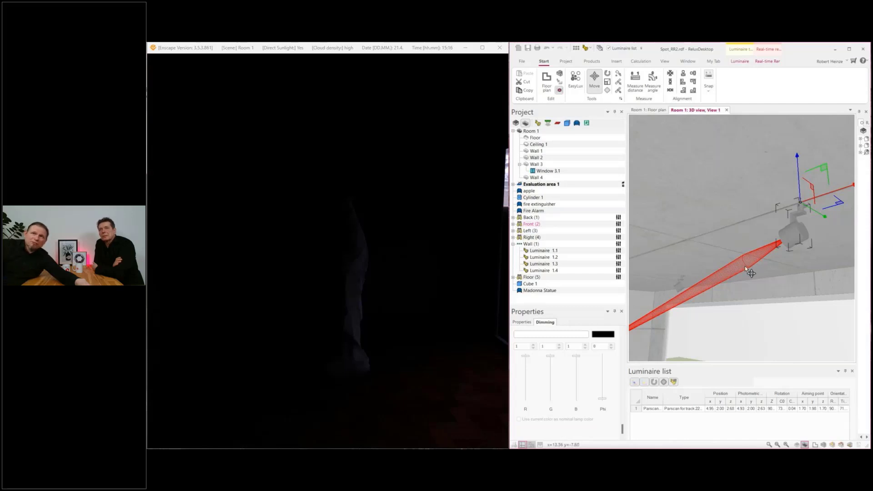
# Step: Examine the front spotlight on the ceiling and its light beam toward the statue from several angles
pyautogui.moveTo(733, 288); pyautogui.dragTo(800, 228, button='middle')
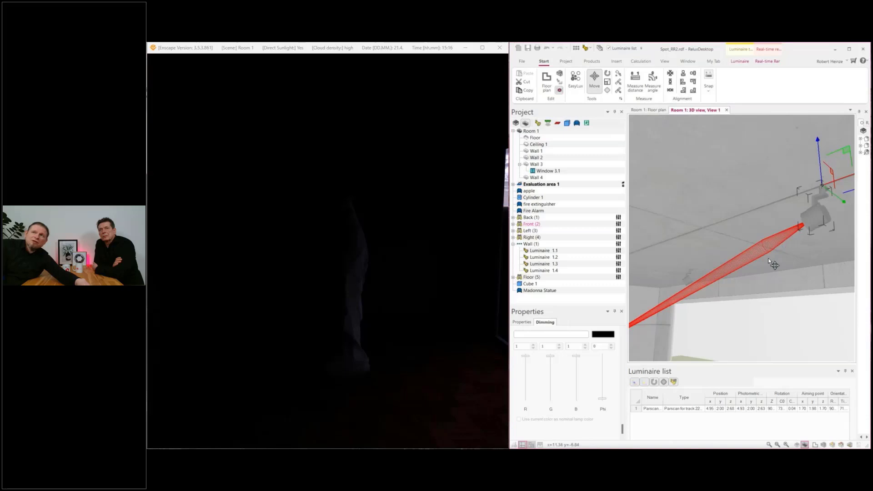
pyautogui.scroll(1, 767, 259)
pyautogui.scroll(1, 767, 258)
pyautogui.scroll(-1, 768, 258)
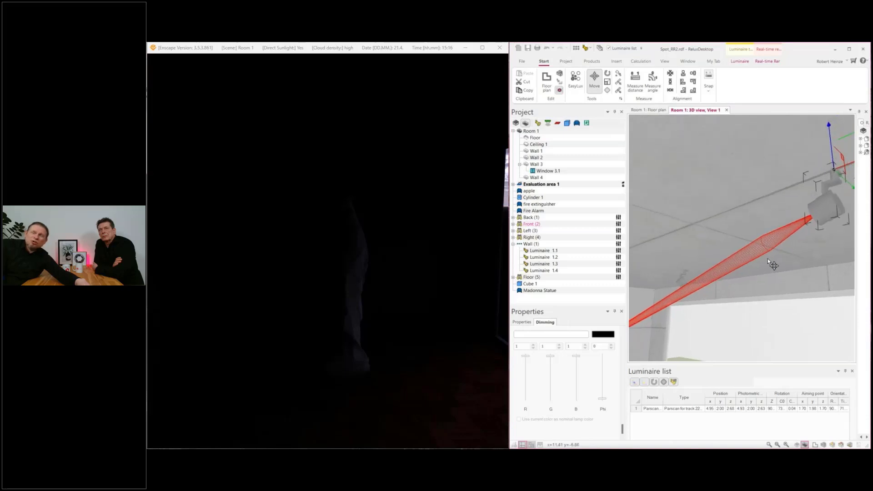
pyautogui.moveTo(768, 259); pyautogui.dragTo(746, 299, button='middle')
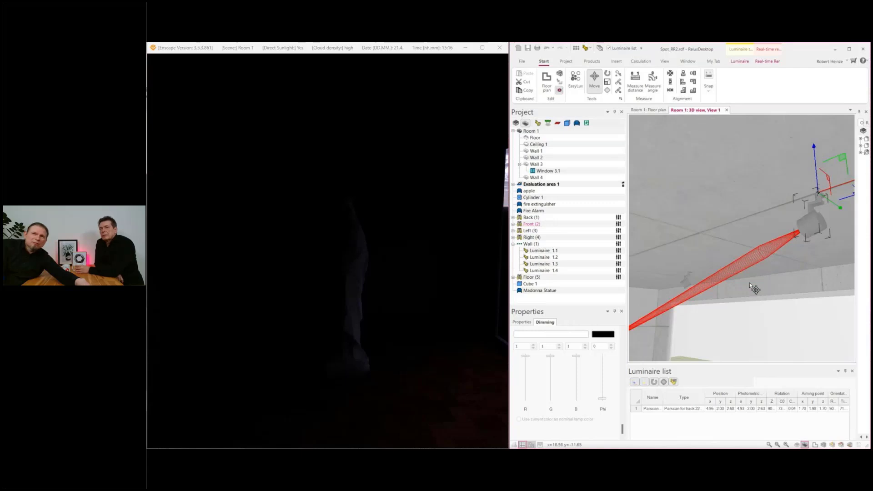
pyautogui.moveTo(757, 291); pyautogui.dragTo(716, 301, button='middle')
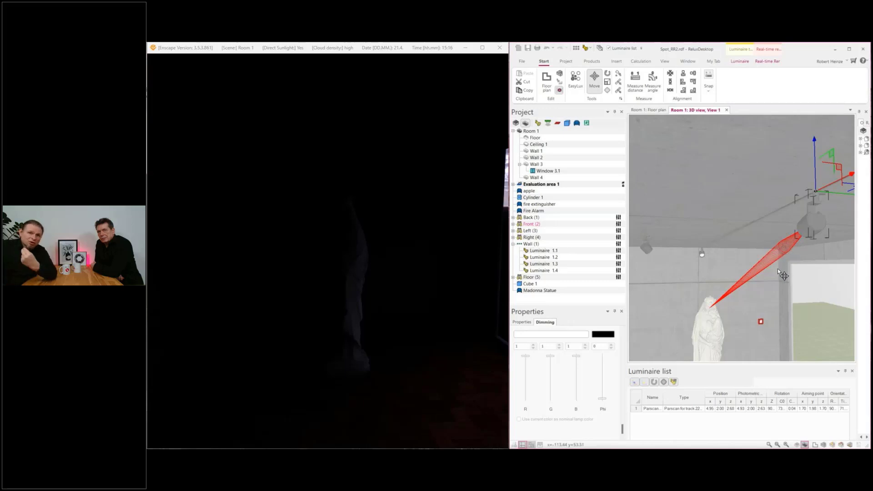
pyautogui.moveTo(771, 285); pyautogui.dragTo(779, 291, button='middle')
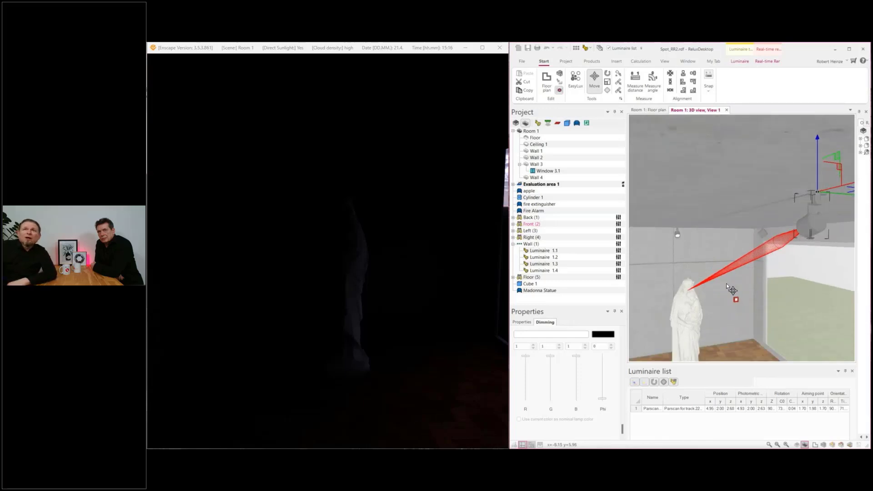
pyautogui.moveTo(726, 283); pyautogui.dragTo(763, 278, button='middle')
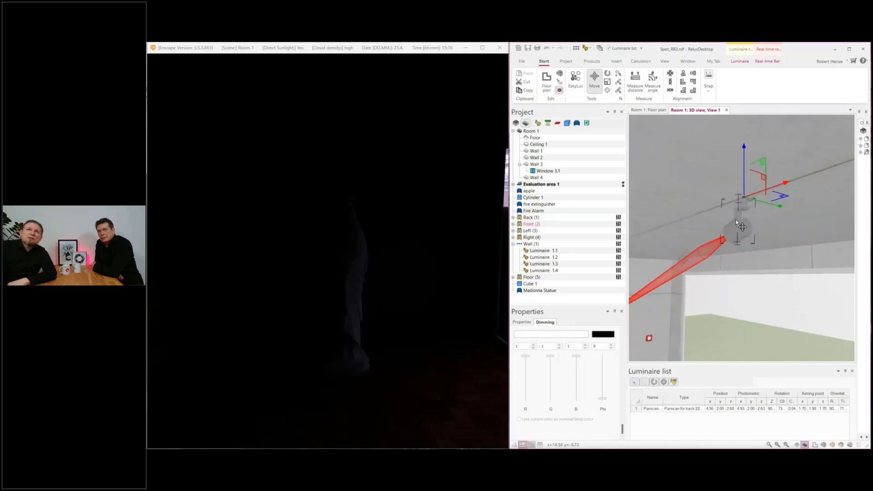
# Step: Use the aiming tool to point the front spotlight at the back wall and at the ceiling
pyautogui.click(607, 91)
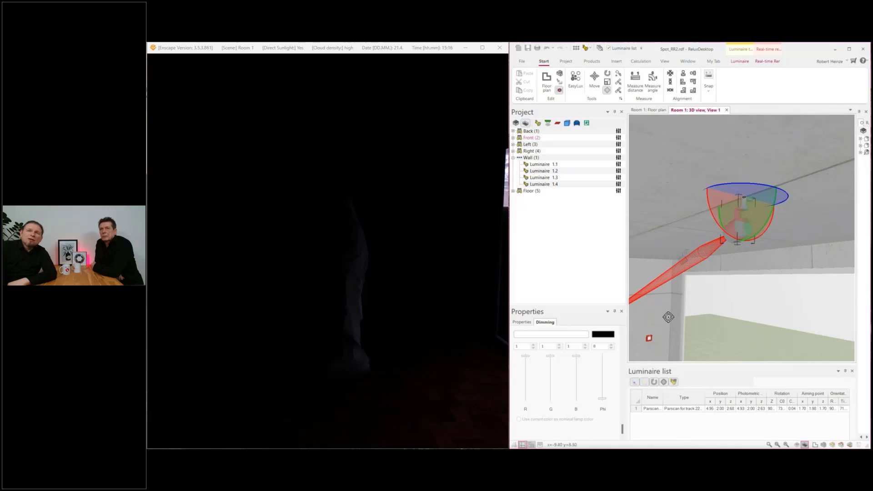
pyautogui.moveTo(663, 322); pyautogui.dragTo(719, 301, button='middle')
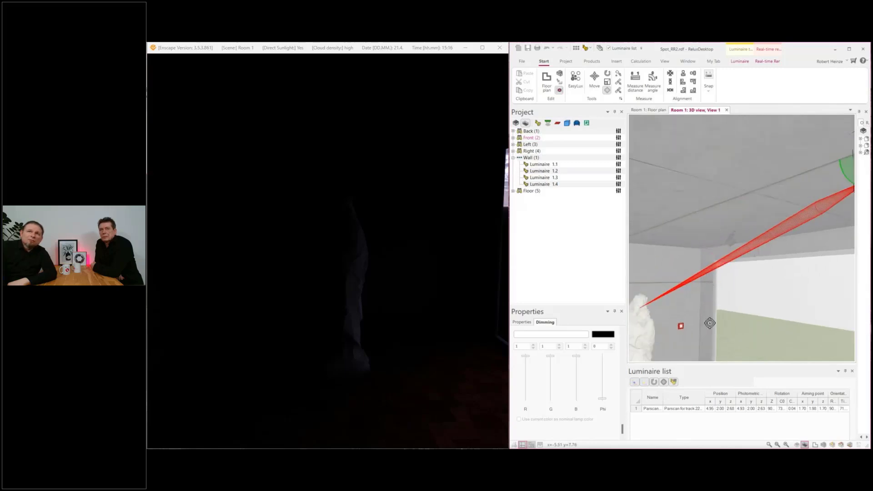
pyautogui.moveTo(705, 323)
pyautogui.mouseDown(button='right')
pyautogui.moveTo(689, 322)
pyautogui.moveTo(695, 319)
pyautogui.mouseUp(button='right')
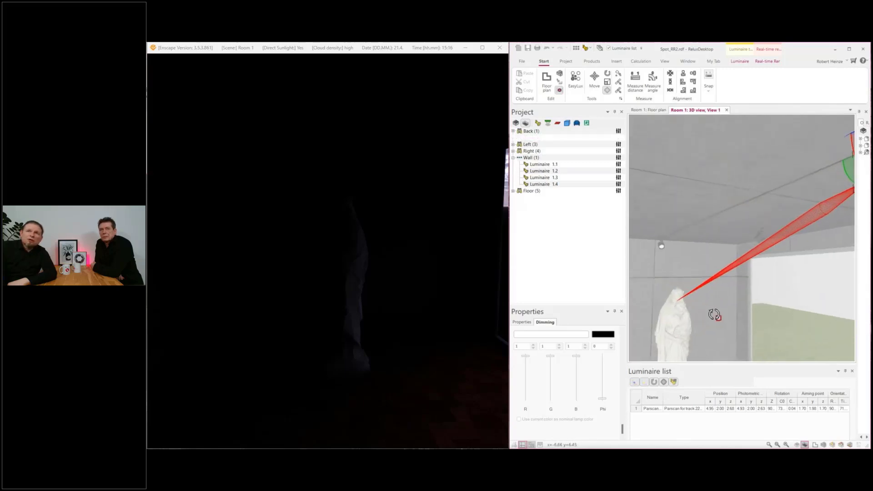
pyautogui.click(711, 277)
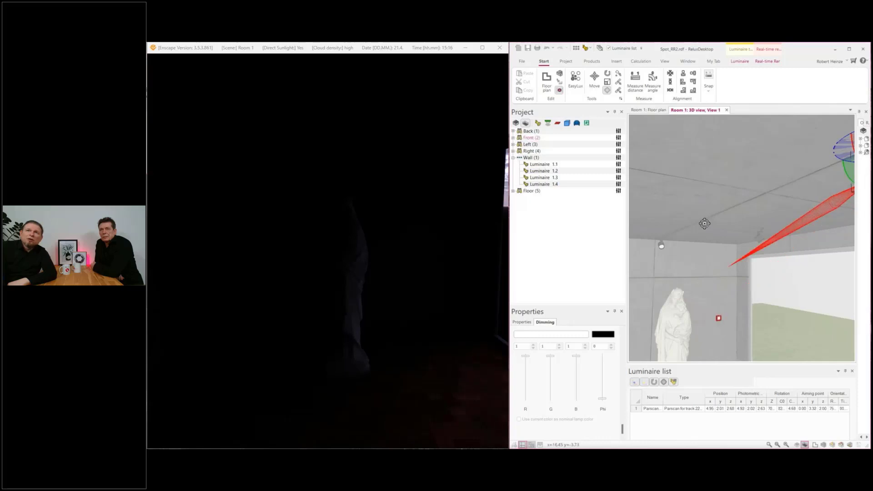
pyautogui.click(709, 211)
# Step: Re-aim the front spotlight at the window and at the fire alarm on the back wall
pyautogui.moveTo(737, 278); pyautogui.dragTo(721, 275, button='middle')
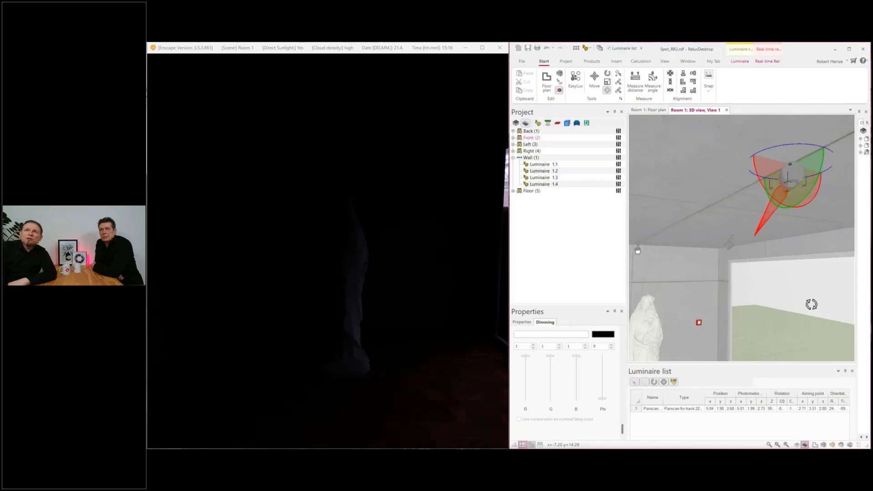
pyautogui.click(811, 302)
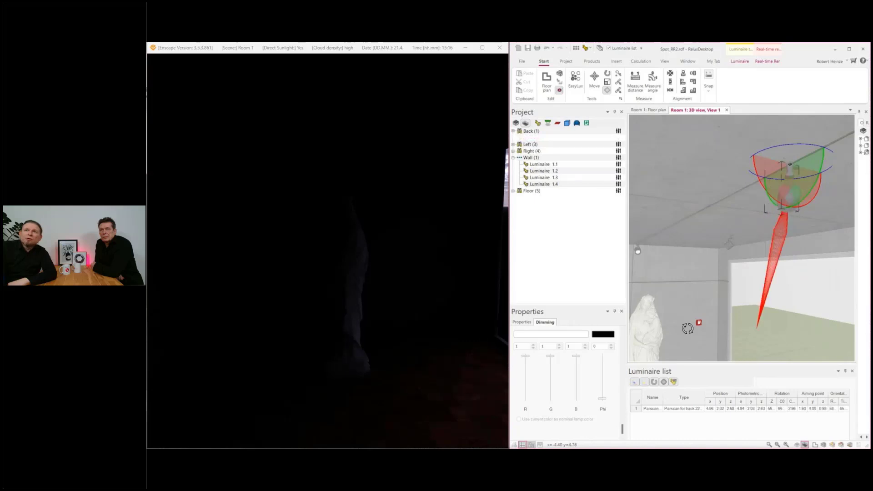
pyautogui.click(699, 323)
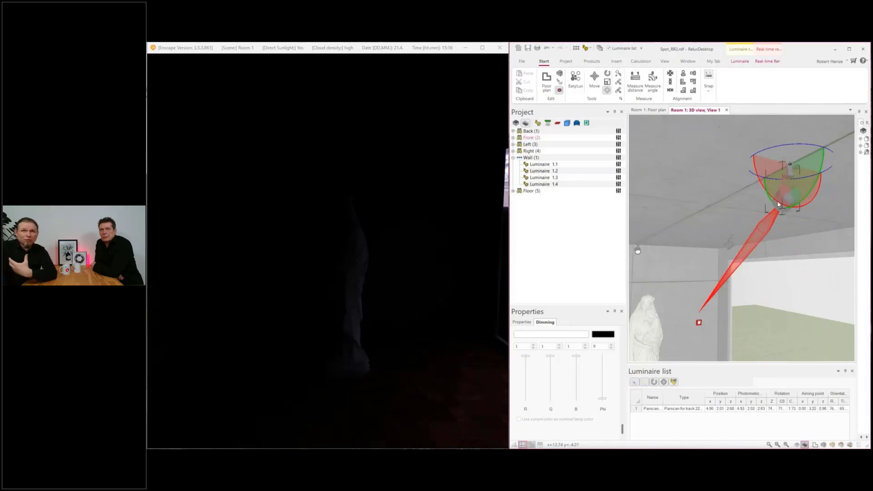
# Step: Aim the front spotlight at the statue's head and rotate it about its horizontal and vertical rotation rings
pyautogui.click(648, 310)
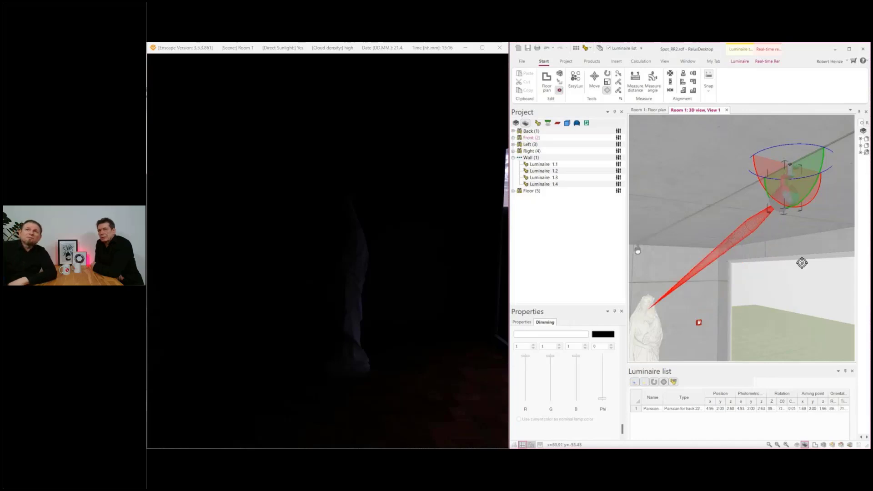
pyautogui.moveTo(802, 263); pyautogui.dragTo(778, 277, button='middle')
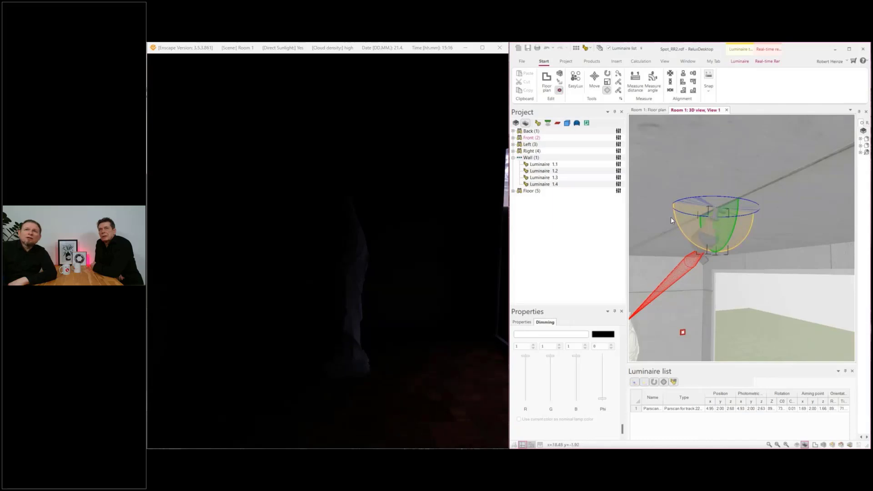
pyautogui.moveTo(685, 229); pyautogui.dragTo(723, 239)
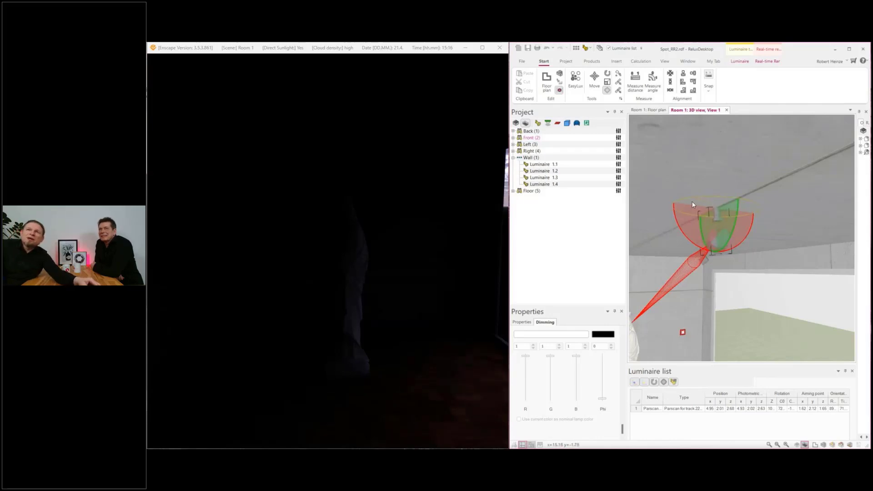
pyautogui.moveTo(716, 197); pyautogui.dragTo(735, 225)
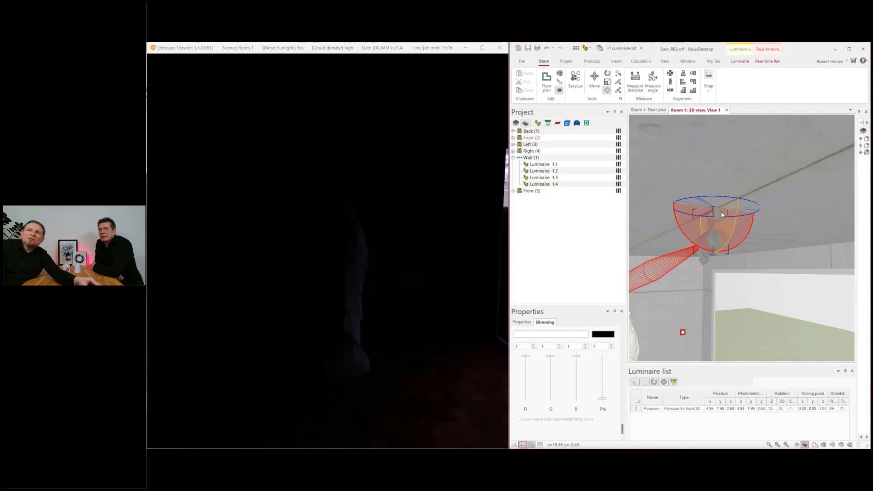
pyautogui.moveTo(721, 212); pyautogui.dragTo(717, 213)
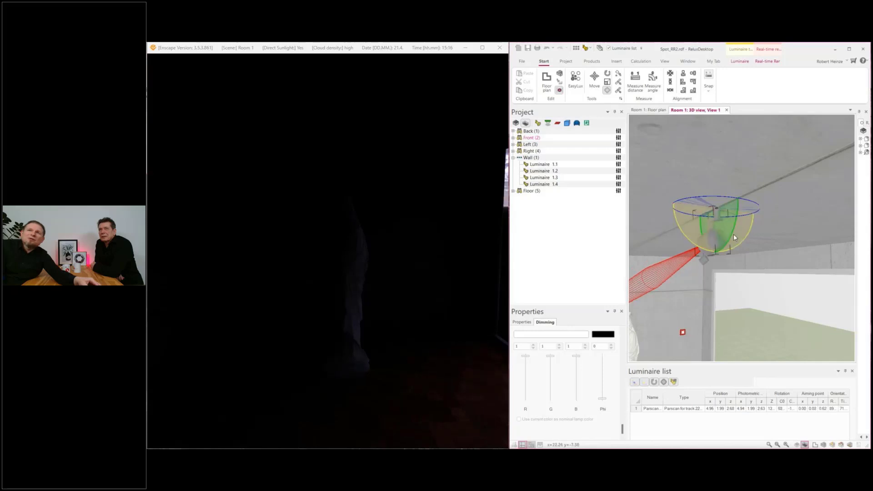
# Step: Expand the Front luminaire down to its Geometry Node and rotate the spotlight's movable head about its joint axes
pyautogui.doubleClick(522, 138)
pyautogui.click(535, 145)
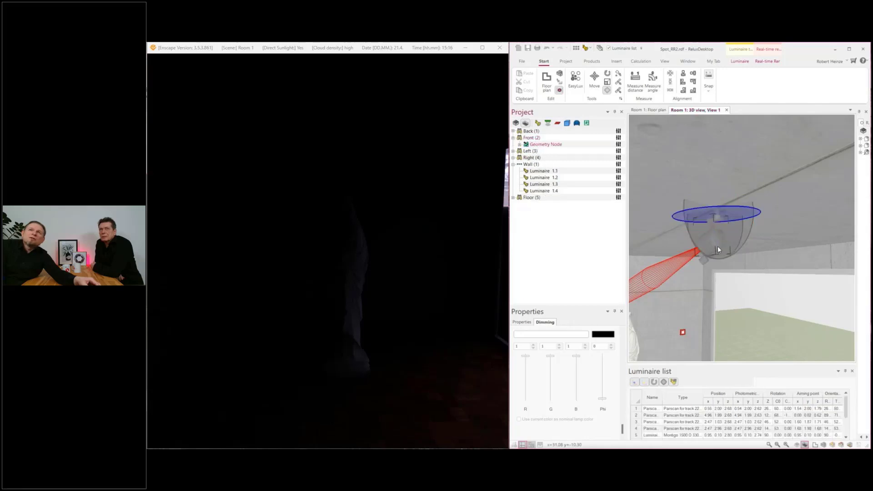
pyautogui.click(728, 211)
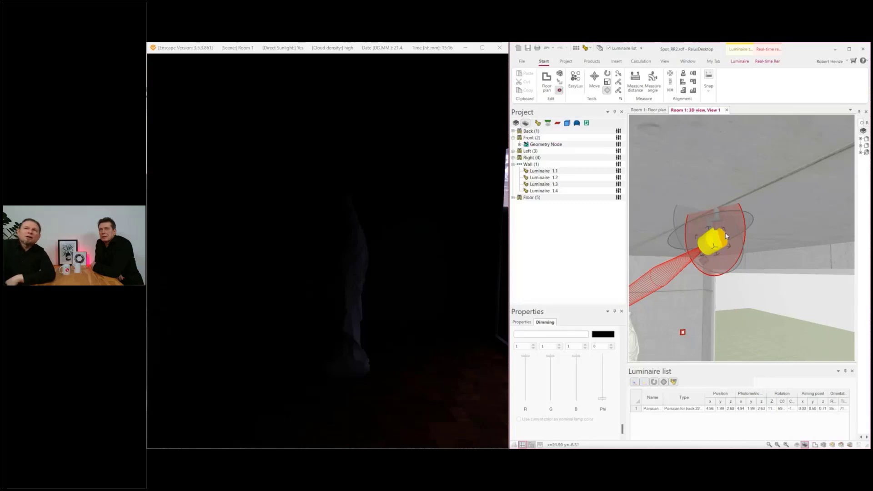
pyautogui.moveTo(686, 288); pyautogui.dragTo(737, 244, button='middle')
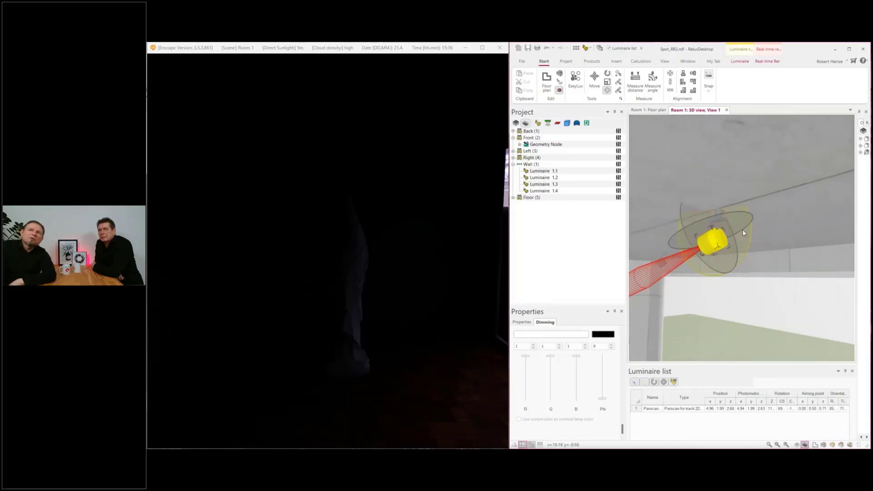
pyautogui.moveTo(743, 229); pyautogui.dragTo(716, 216)
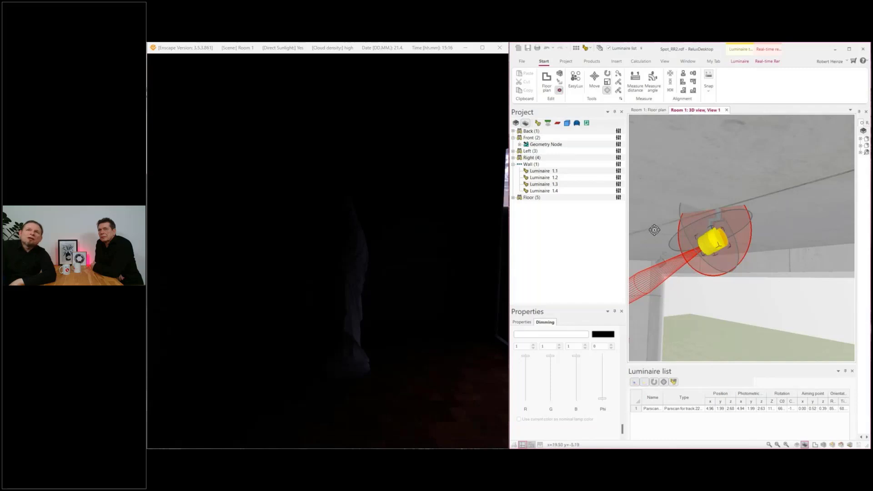
# Step: Re-aim the front spotlight's movable head at the back wall and finally at the statue's head
pyautogui.moveTo(654, 230); pyautogui.dragTo(642, 299)
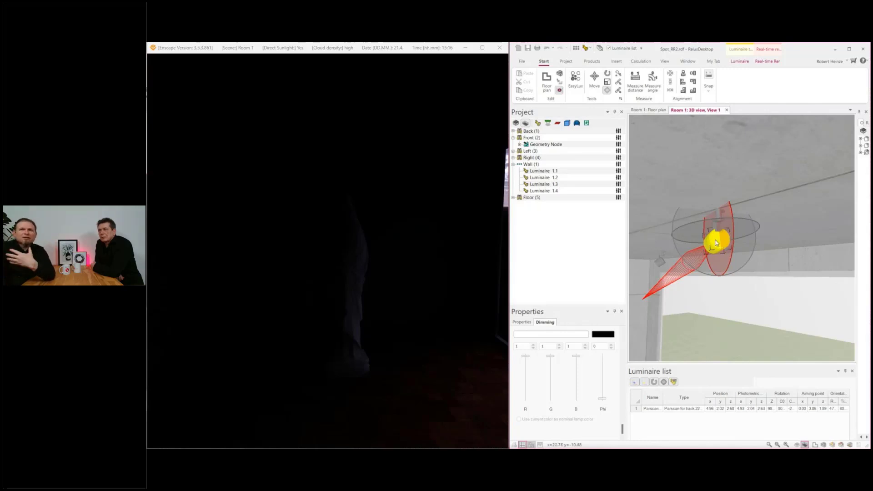
pyautogui.moveTo(700, 318); pyautogui.dragTo(731, 320, button='middle')
pyautogui.moveTo(681, 332); pyautogui.dragTo(668, 333, button='middle')
pyautogui.click(662, 309)
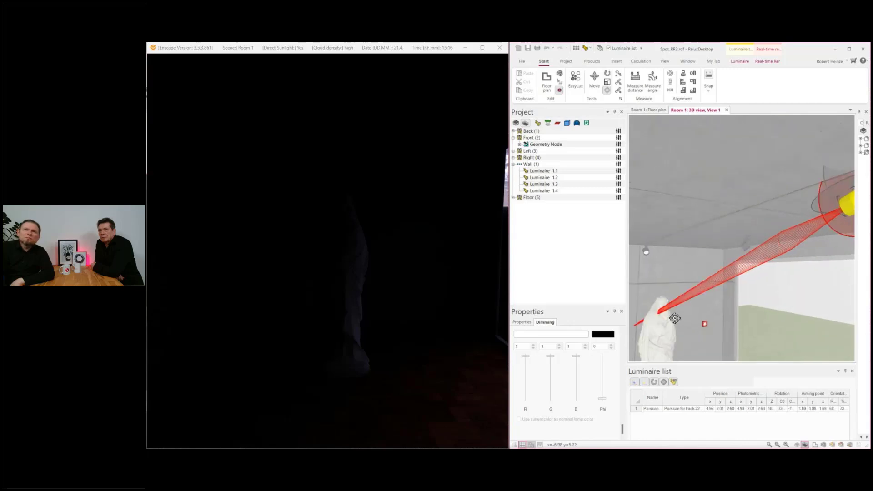
pyautogui.moveTo(663, 308); pyautogui.dragTo(708, 336, button='middle')
pyautogui.click(663, 311)
pyautogui.click(660, 311)
pyautogui.moveTo(683, 237); pyautogui.dragTo(699, 306, button='middle')
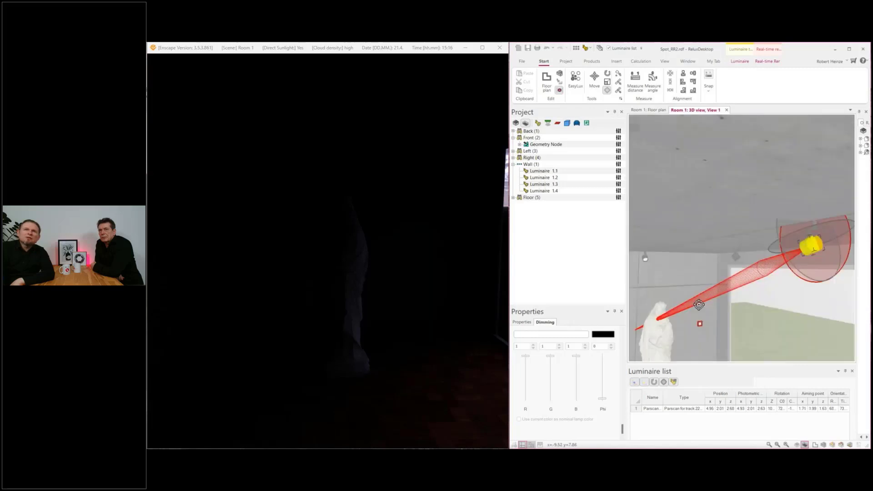
# Step: Show the front spotlight's aiming arrow in place of its light distribution curve, restore the curve display and deselect the spotlight
pyautogui.click(749, 62)
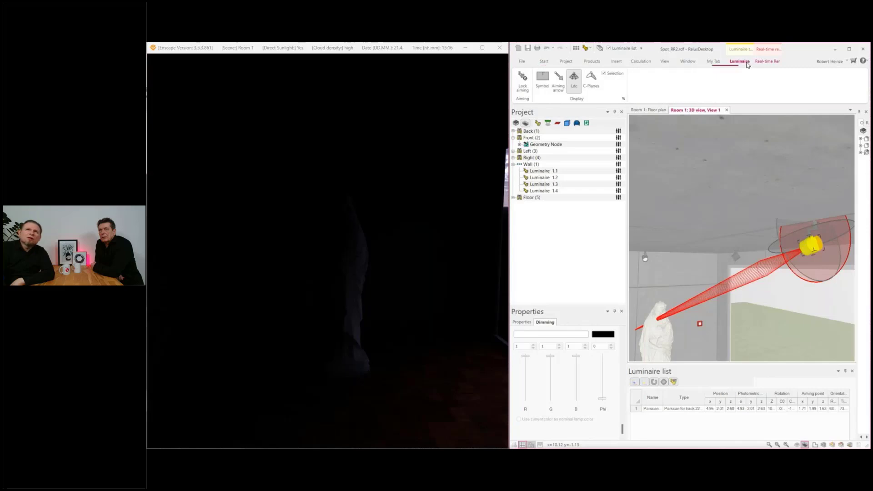
pyautogui.click(563, 86)
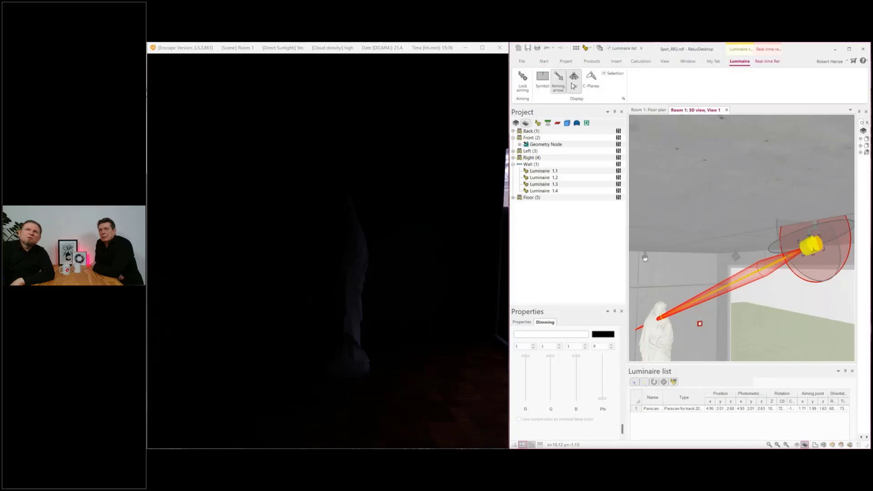
pyautogui.click(574, 81)
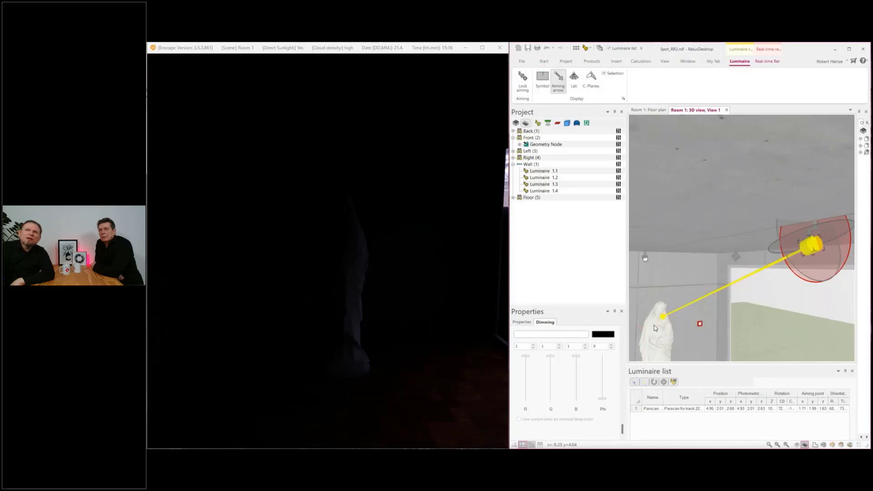
pyautogui.click(574, 80)
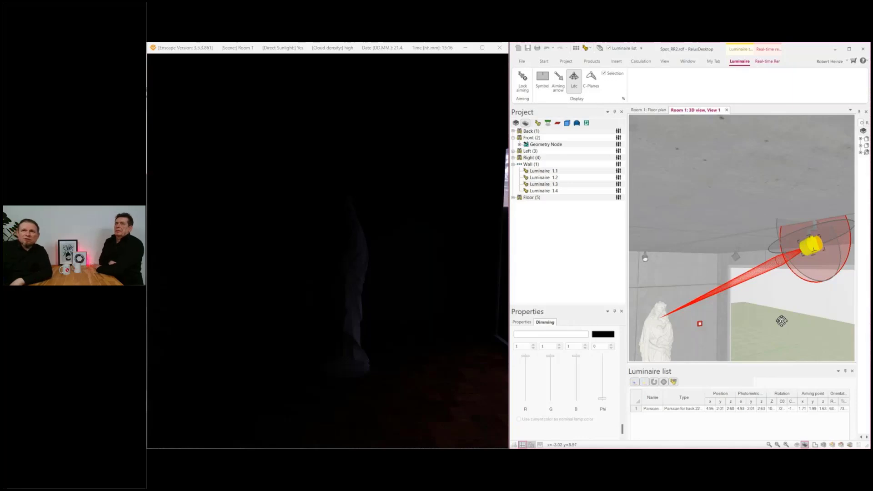
pyautogui.scroll(-1, 781, 320)
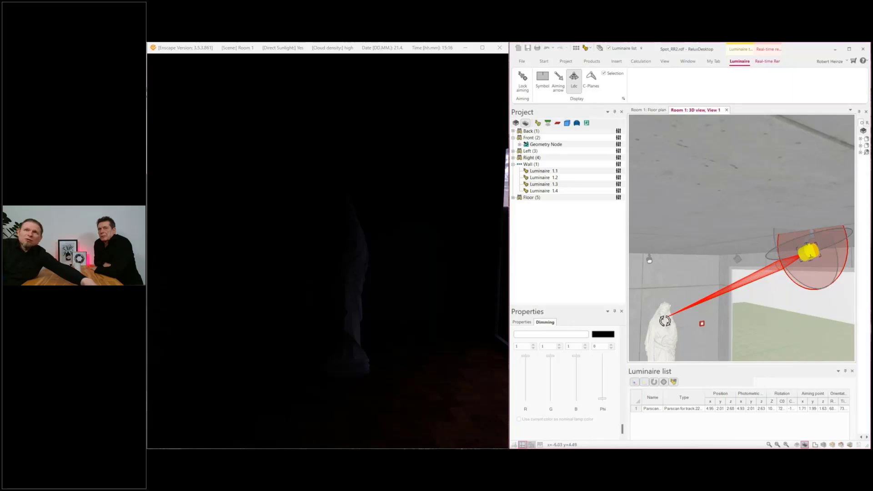
pyautogui.press('Escape')
# Step: Collapse Room 1 in the project tree, select the Back luminaire and raise its dimming value to 0.0567
pyautogui.moveTo(720, 311); pyautogui.dragTo(741, 285, button='middle')
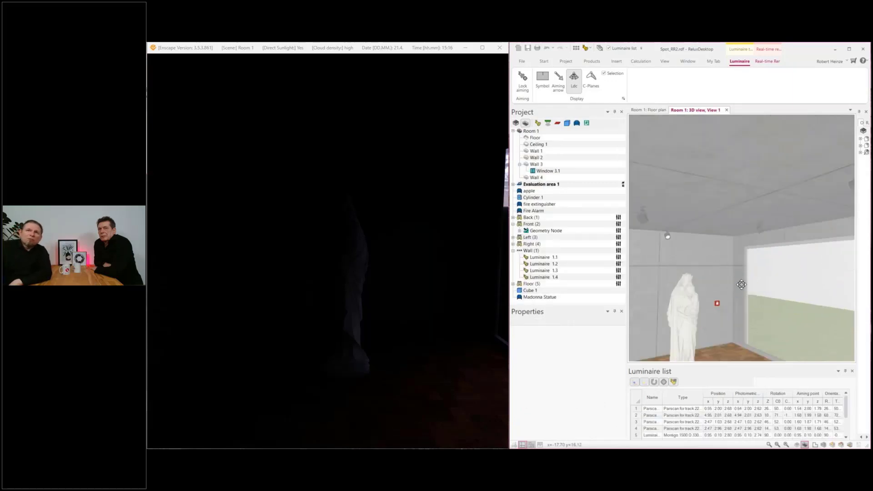
pyautogui.moveTo(741, 283); pyautogui.dragTo(704, 305)
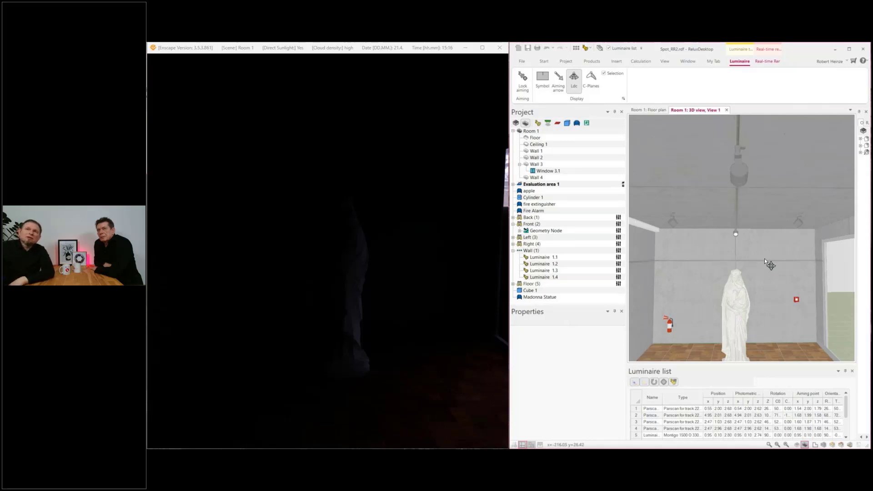
pyautogui.scroll(1, 743, 289)
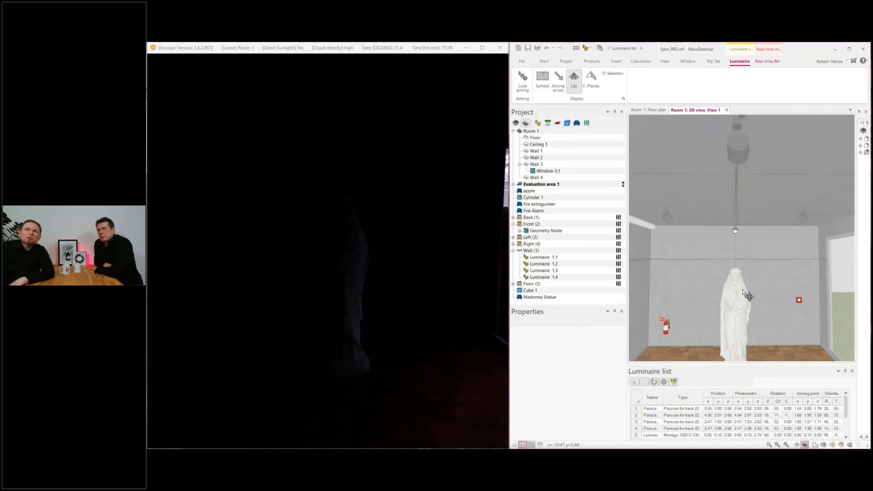
pyautogui.scroll(2, 746, 275)
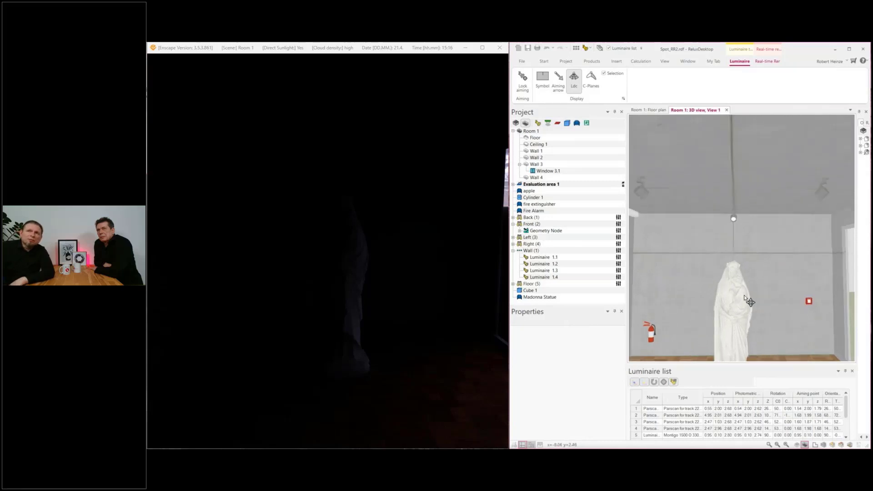
pyautogui.scroll(-4, 743, 297)
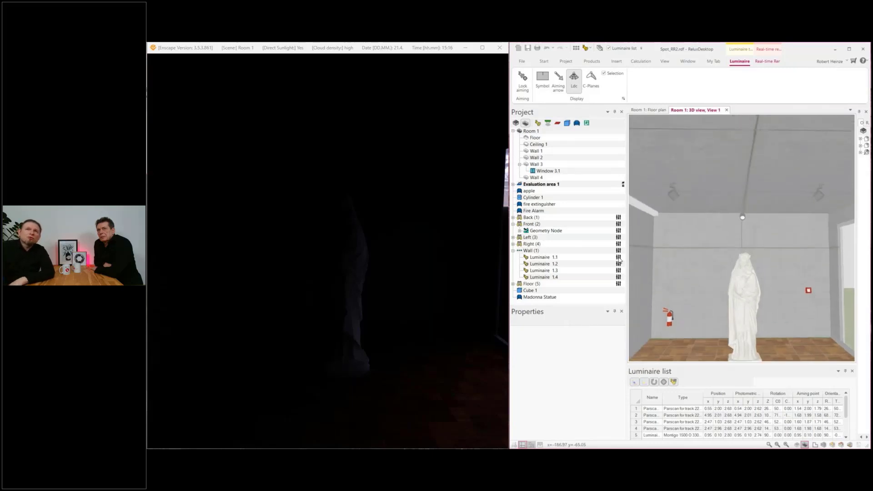
pyautogui.click(514, 132)
pyautogui.click(529, 171)
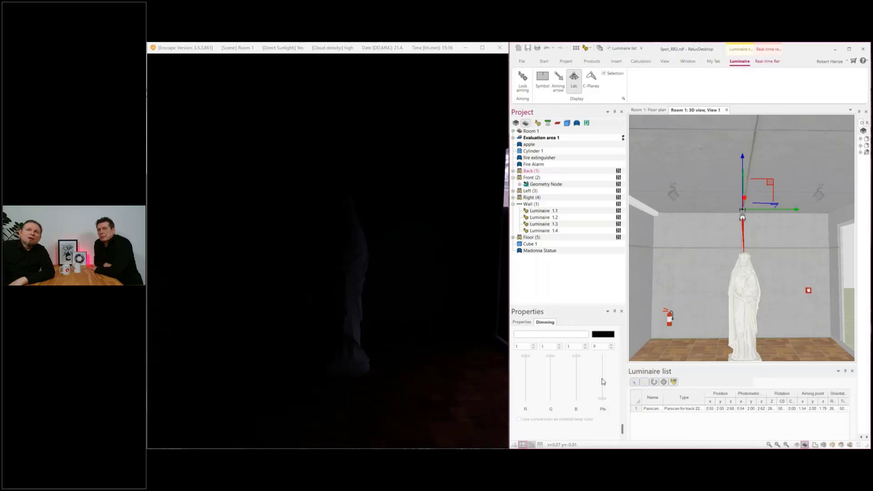
pyautogui.click(603, 400)
pyautogui.moveTo(602, 401); pyautogui.dragTo(604, 399)
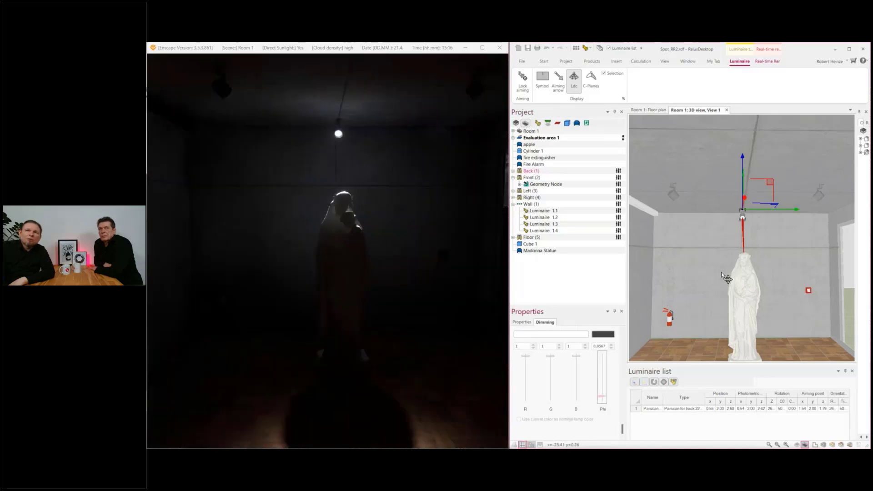
# Step: Switch to the Enscape window and examine the statue lit by the Back spotlight from slightly different viewpoints
pyautogui.scroll(1, 723, 272)
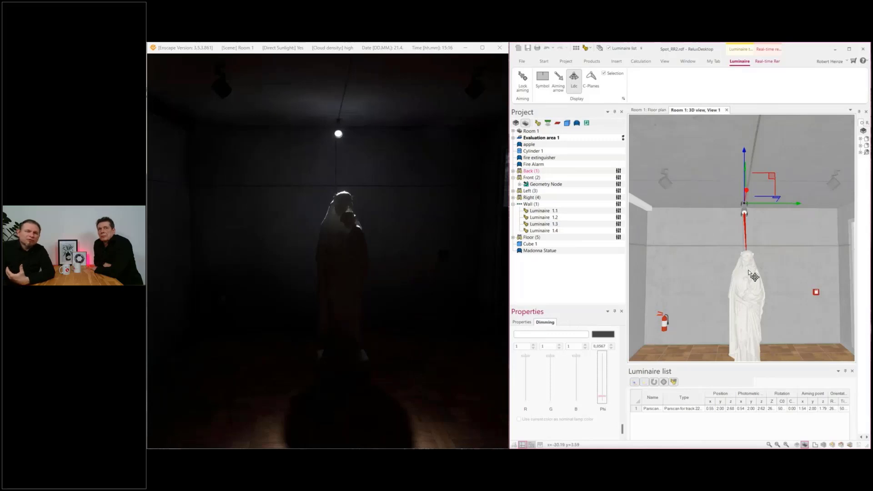
pyautogui.click(370, 300)
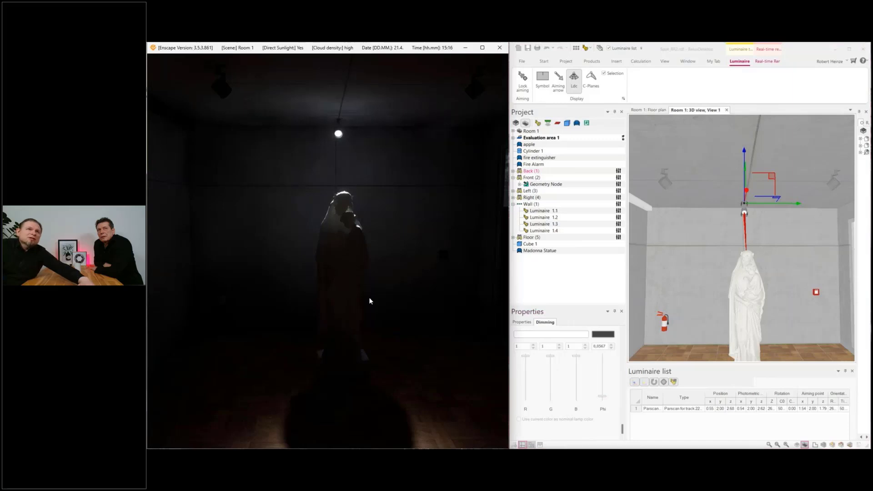
pyautogui.moveTo(364, 294); pyautogui.dragTo(389, 282)
pyautogui.press('d')
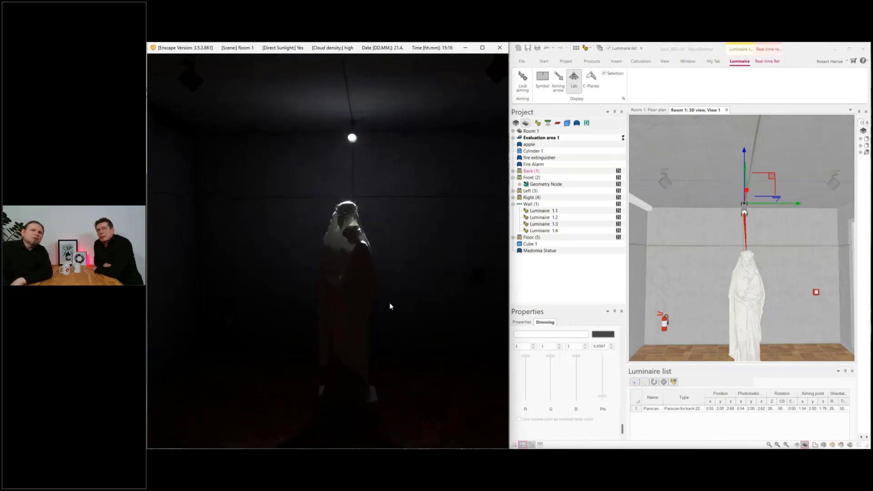
pyautogui.press('a')
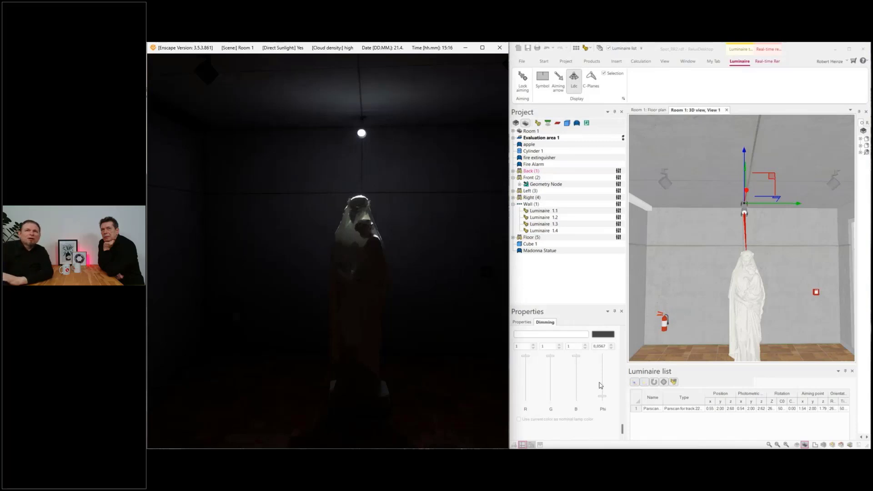
# Step: Switch to ReluxDesktop, raise the Back luminaire's dimming value to about 0.19 and lower it to 0
pyautogui.click(603, 398)
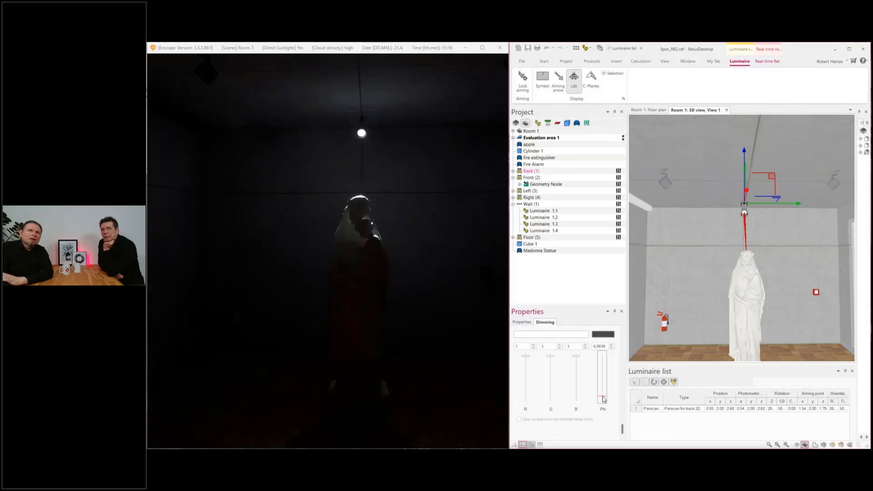
pyautogui.moveTo(603, 398); pyautogui.dragTo(604, 394)
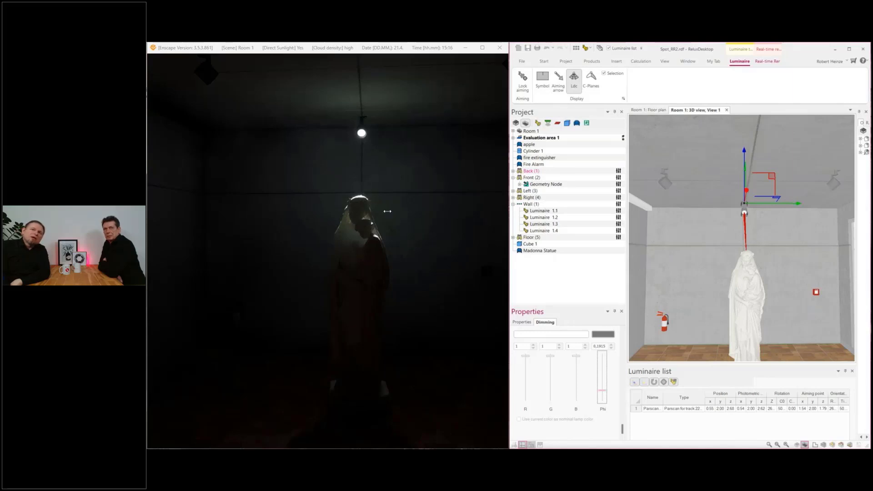
pyautogui.moveTo(603, 394); pyautogui.dragTo(603, 402)
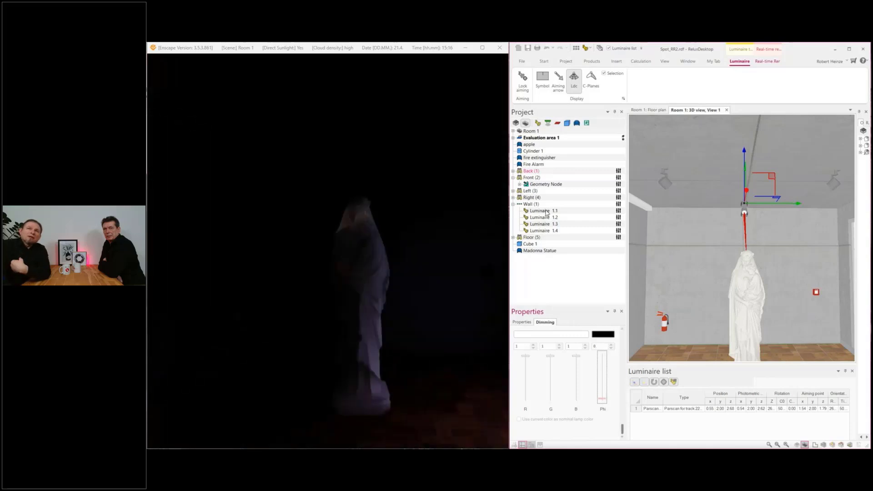
# Step: Select the Floor luminaire, raise its dimming value to 0.0567 and check the statue's lighting in the Enscape rendering
pyautogui.click(532, 238)
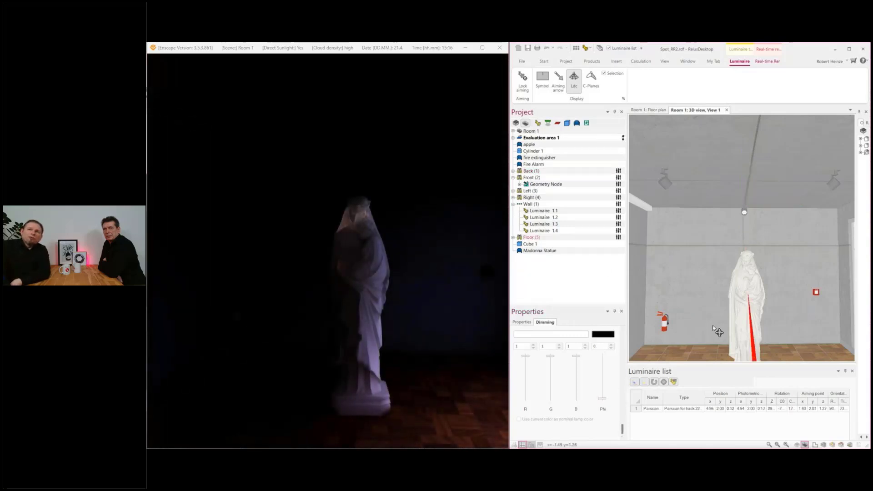
pyautogui.moveTo(700, 325); pyautogui.dragTo(695, 283)
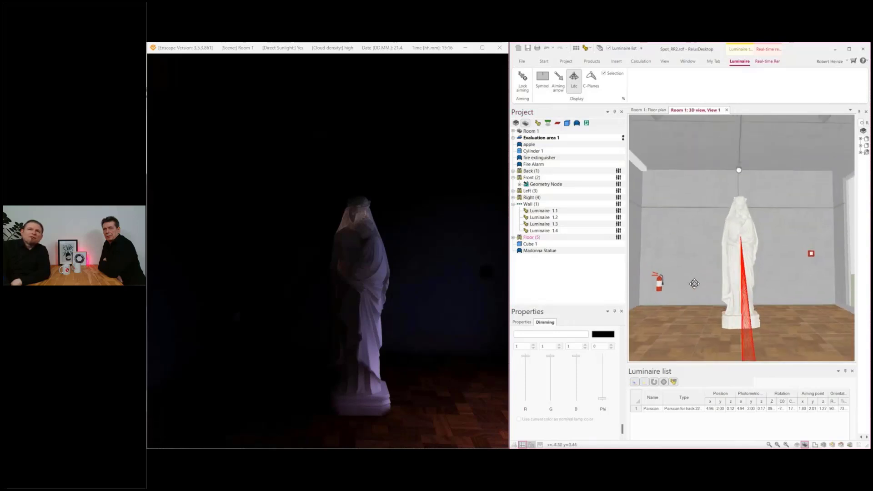
pyautogui.moveTo(602, 399); pyautogui.dragTo(605, 397)
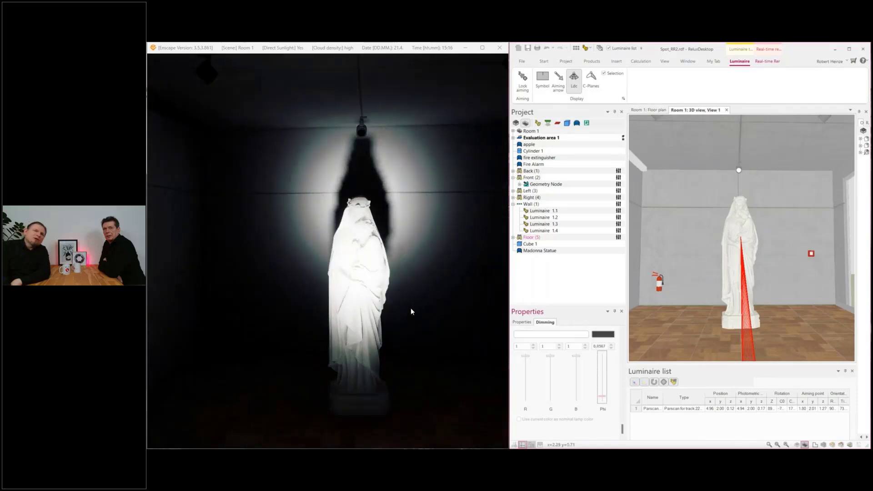
pyautogui.click(427, 288)
pyautogui.moveTo(427, 287); pyautogui.dragTo(421, 273)
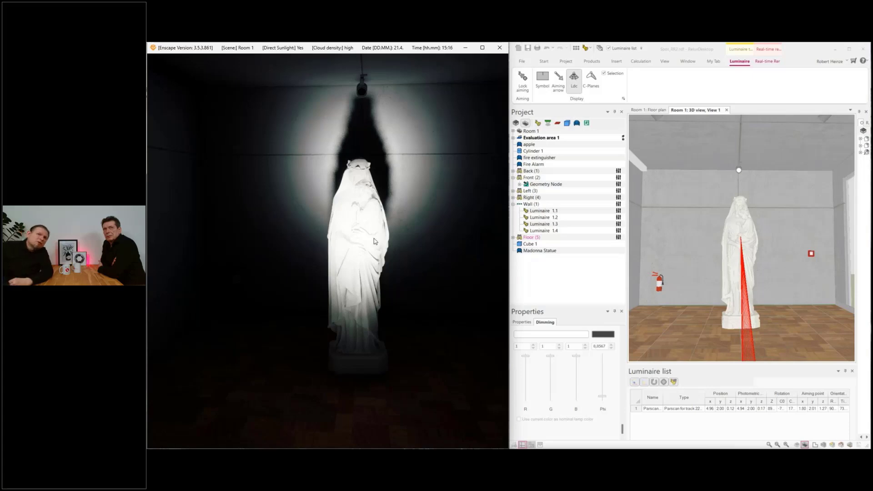
# Step: Examine the statue from a slightly different viewpoint in Enscape, and lower the Floor luminaire's dimming value to 0
pyautogui.moveTo(374, 238); pyautogui.dragTo(351, 192)
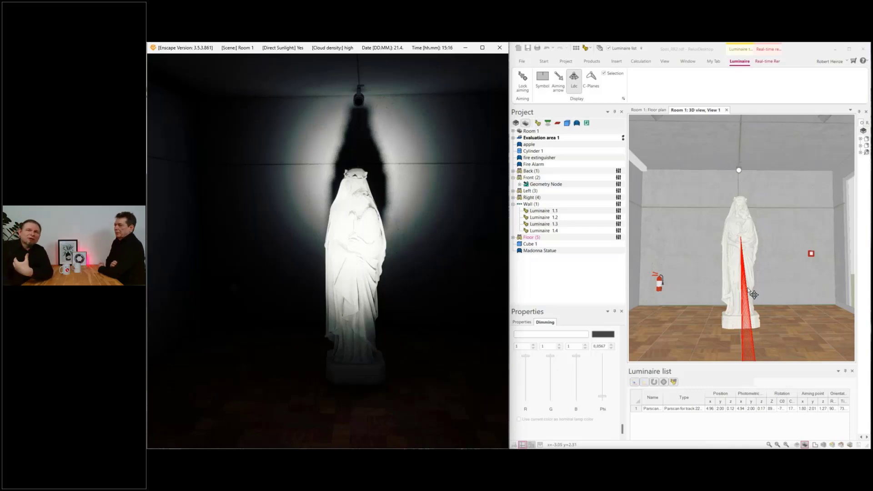
pyautogui.click(604, 401)
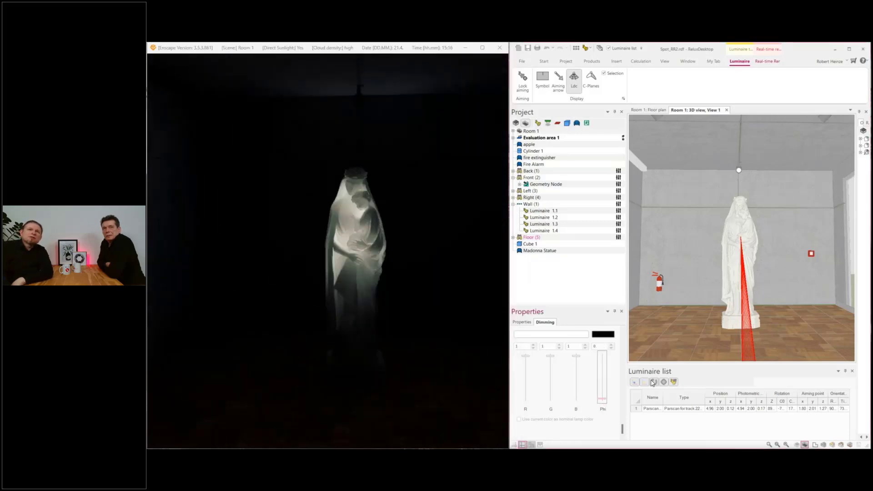
# Step: Select the Front luminaire in the 3D view, raise its dimming value to 0.0355 and check the statue in the Enscape rendering
pyautogui.moveTo(708, 294); pyautogui.dragTo(707, 299)
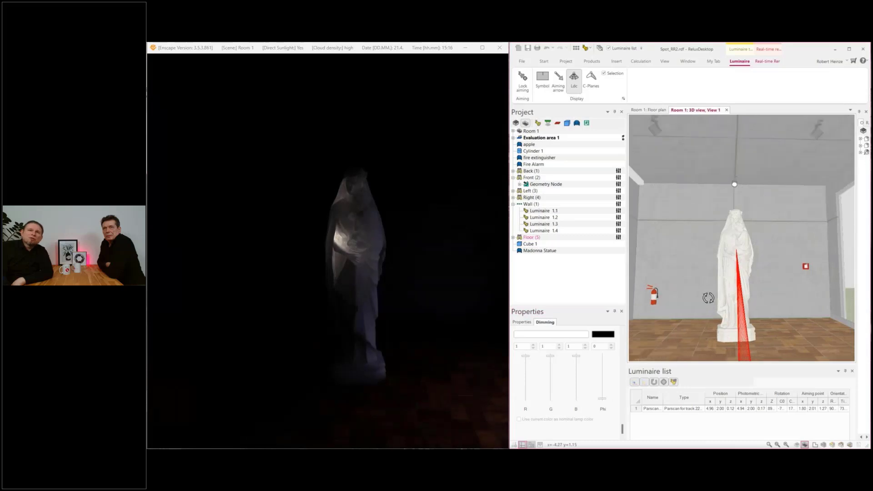
pyautogui.moveTo(732, 328); pyautogui.dragTo(728, 283)
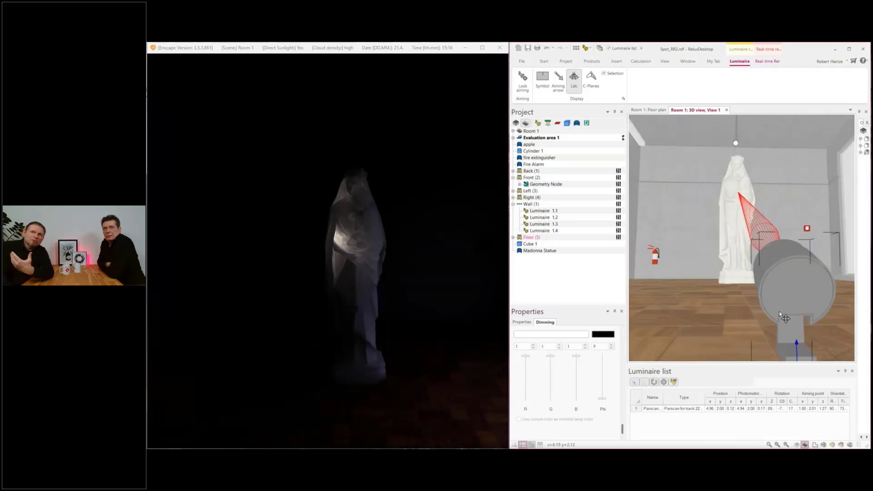
pyautogui.moveTo(758, 276); pyautogui.dragTo(750, 291)
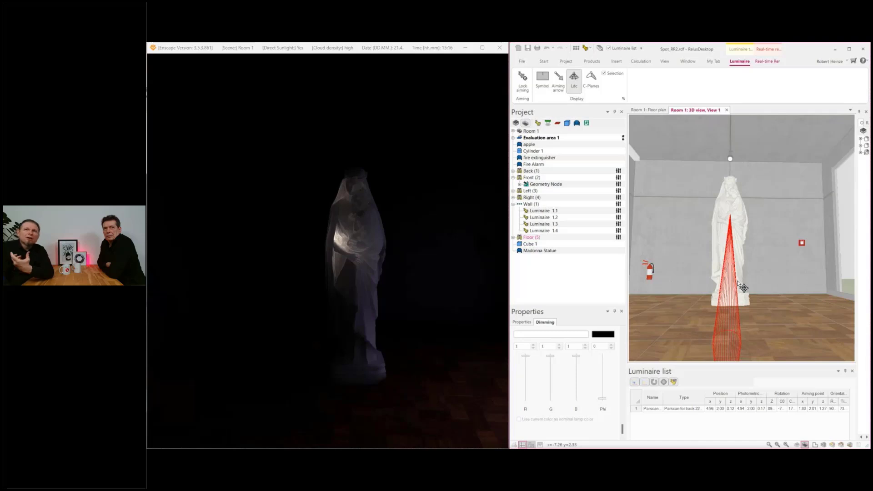
pyautogui.moveTo(737, 283); pyautogui.dragTo(728, 306)
pyautogui.click(720, 144)
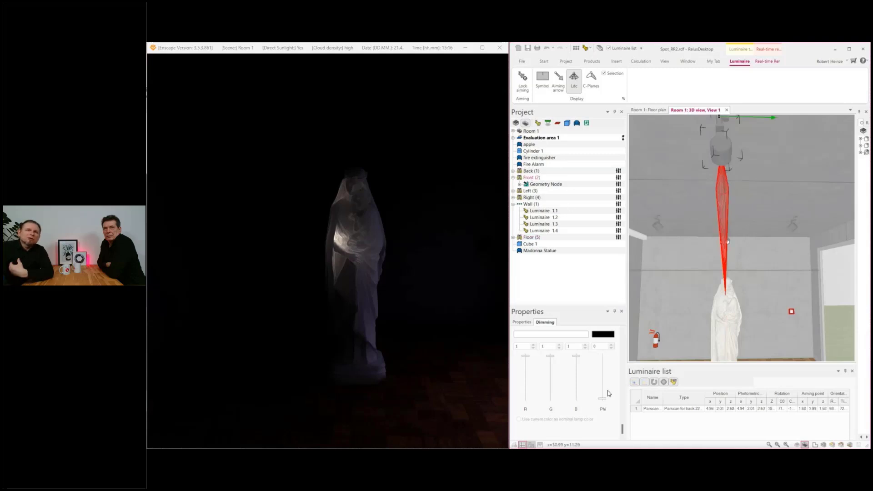
pyautogui.moveTo(605, 403); pyautogui.dragTo(605, 401)
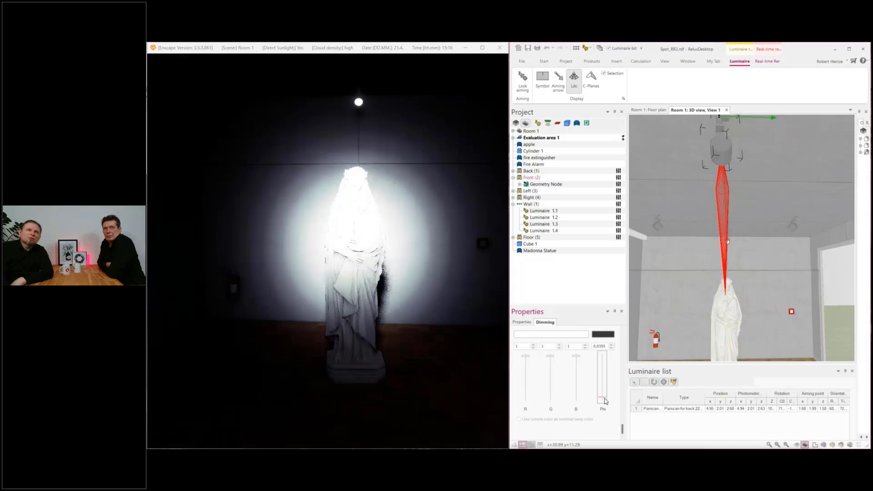
pyautogui.click(401, 239)
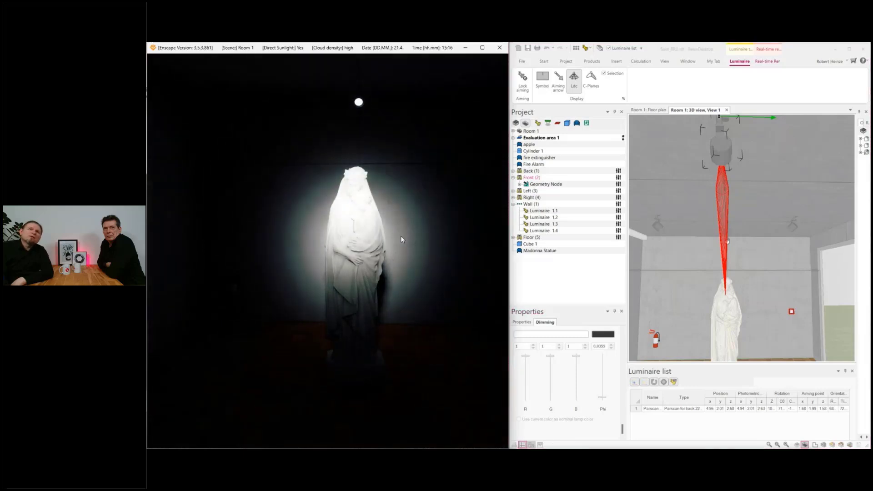
pyautogui.moveTo(401, 239); pyautogui.dragTo(405, 244)
# Step: Check the dimming of the Back and Floor luminaires and examine the front-lit statue from different viewpoints in Enscape
pyautogui.click(532, 171)
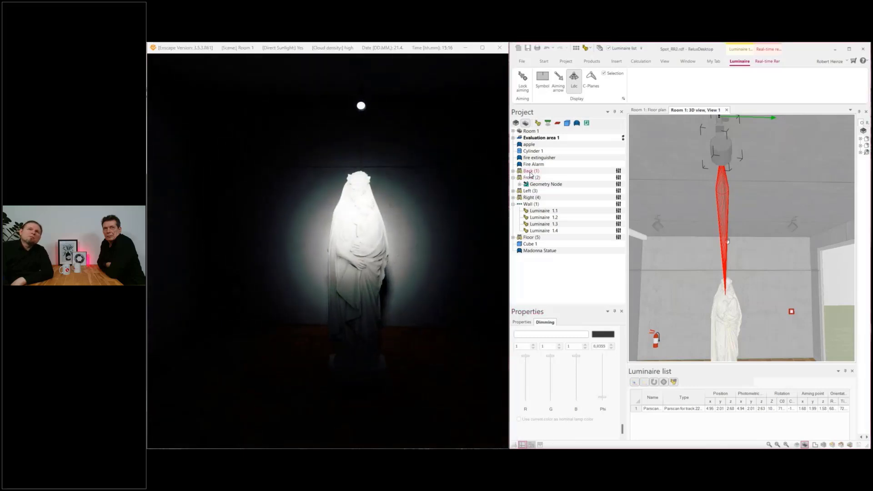
pyautogui.click(602, 400)
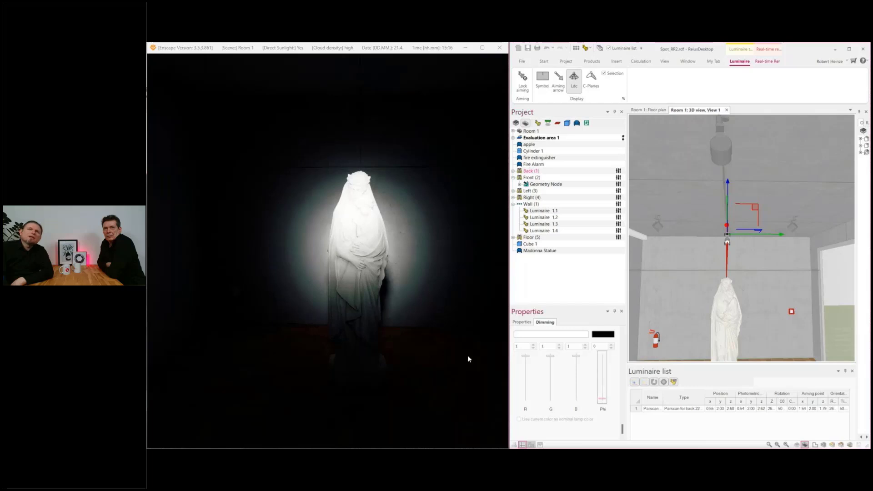
pyautogui.click(531, 237)
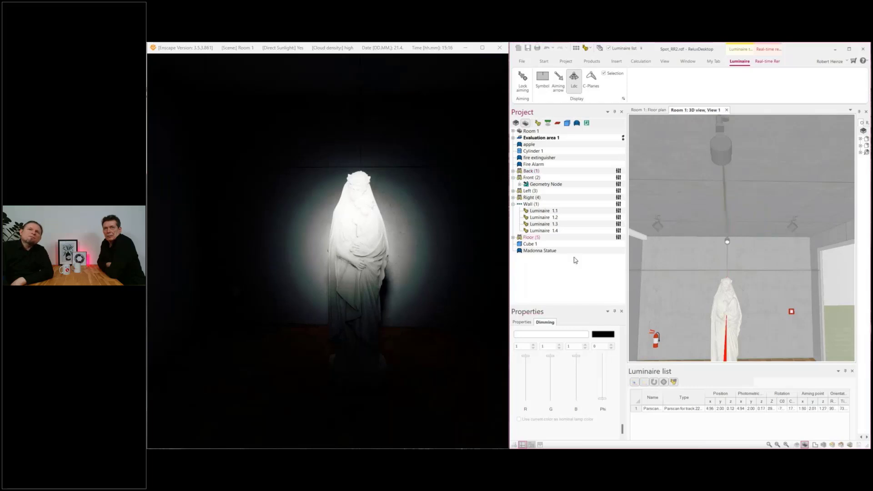
pyautogui.click(418, 250)
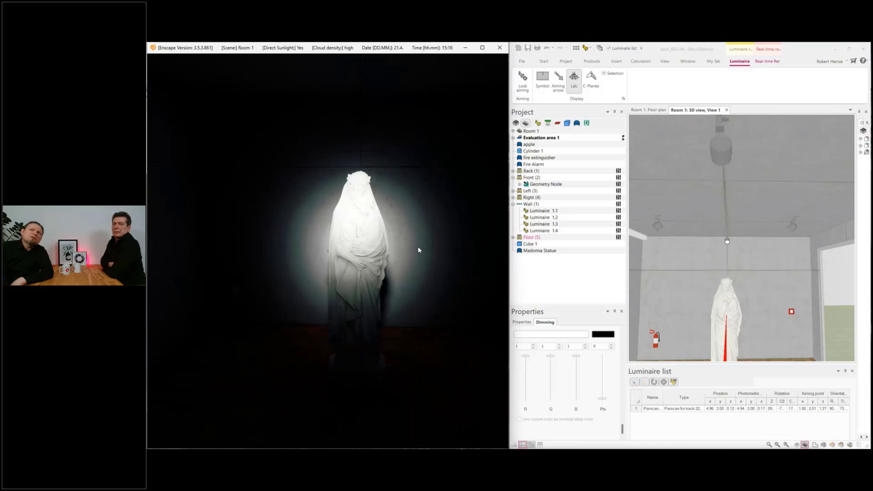
pyautogui.press('a')
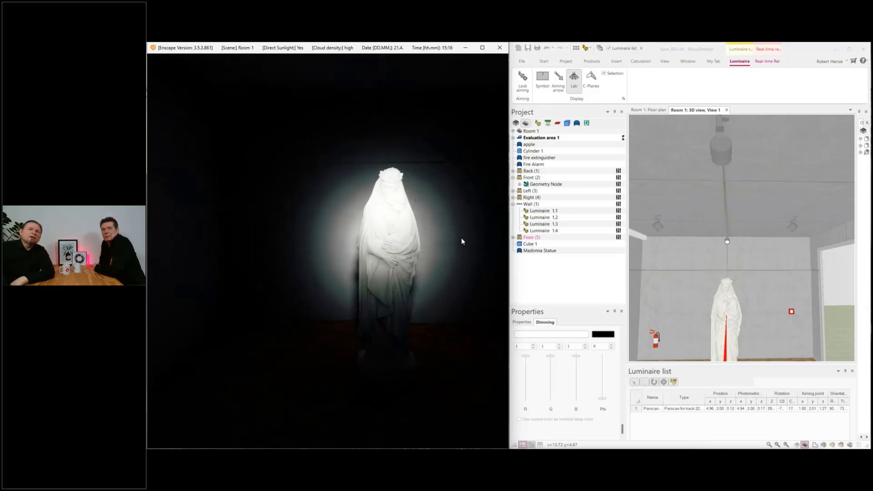
pyautogui.moveTo(461, 237); pyautogui.dragTo(413, 225)
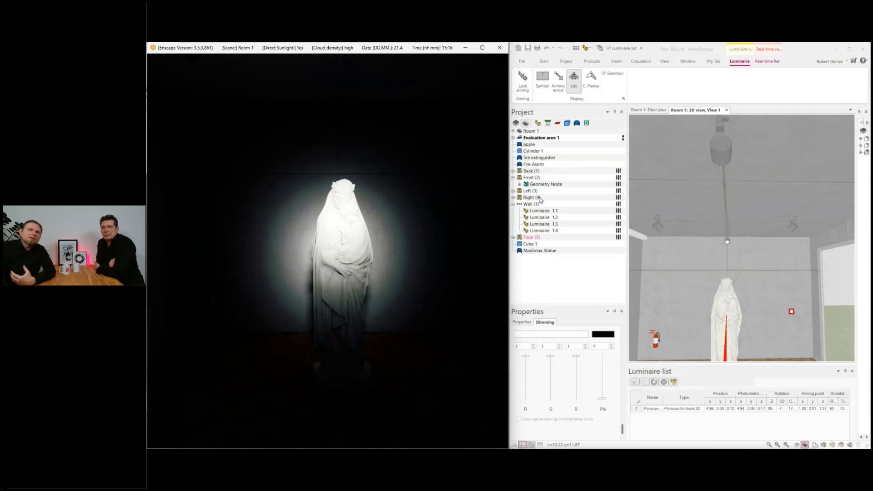
# Step: Raise the Right luminaire's dimming value to 0.078 and the Left luminaire's to 0.0426
pyautogui.click(531, 197)
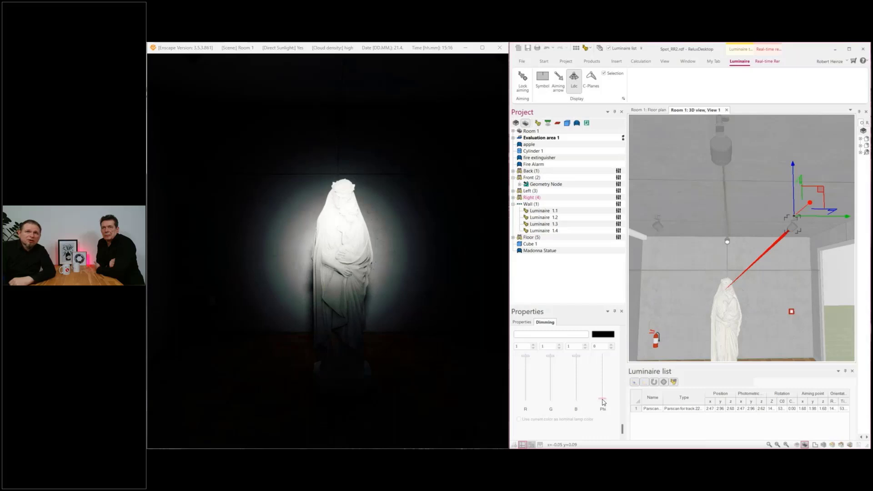
pyautogui.moveTo(603, 402); pyautogui.dragTo(603, 399)
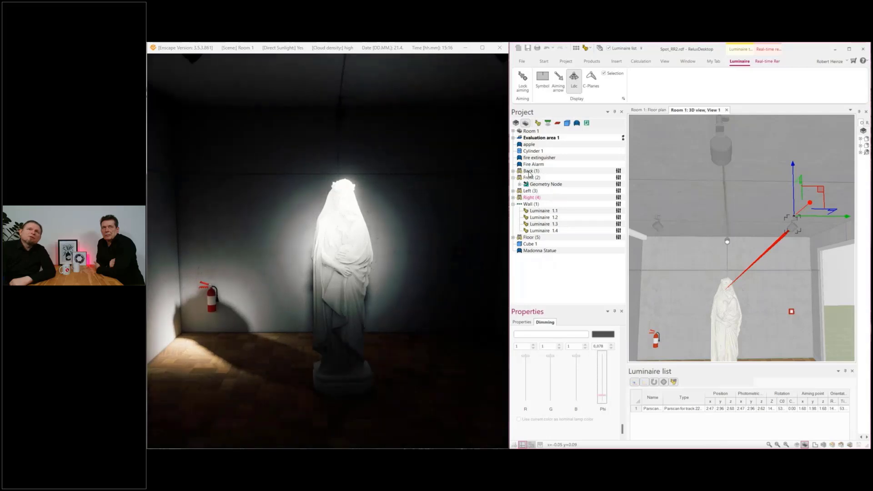
pyautogui.click(551, 217)
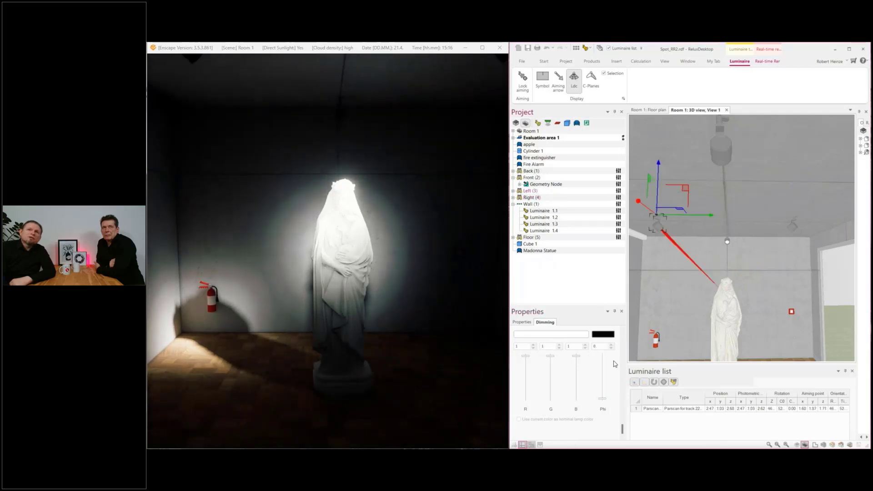
pyautogui.moveTo(604, 403); pyautogui.dragTo(603, 402)
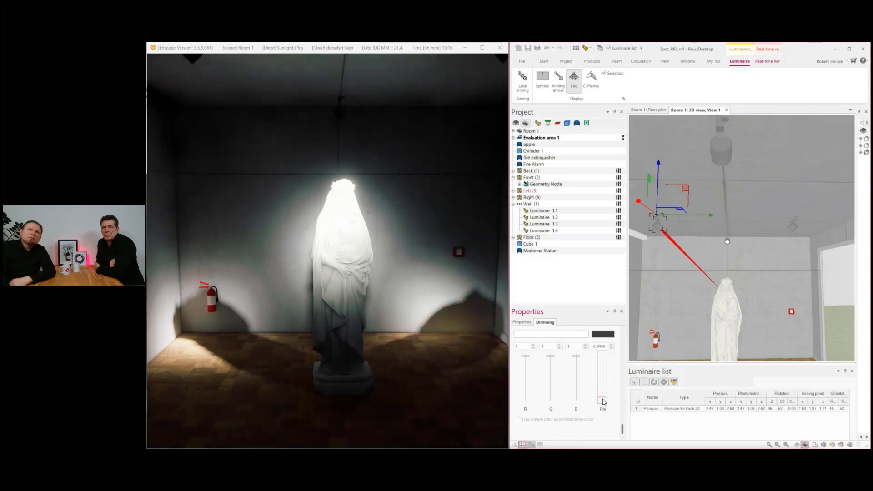
# Step: Lower the Front luminaire's dimming value to 0 and examine the side-lit statue's face and folds up close in the Enscape rendering
pyautogui.click(555, 209)
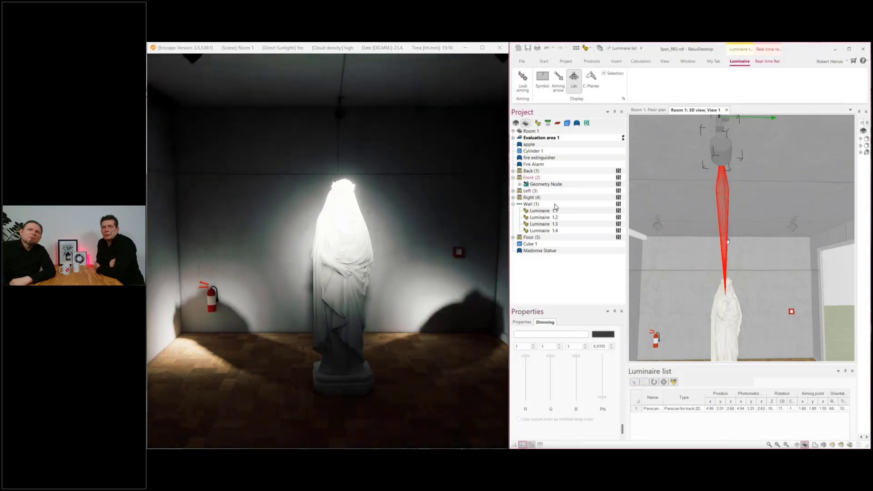
pyautogui.moveTo(604, 398); pyautogui.dragTo(604, 403)
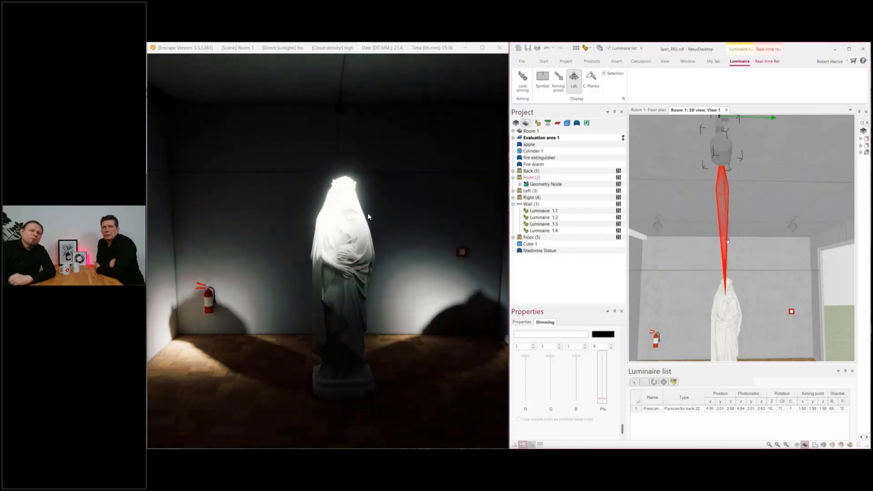
pyautogui.scroll(2, 366, 230)
pyautogui.click(366, 230)
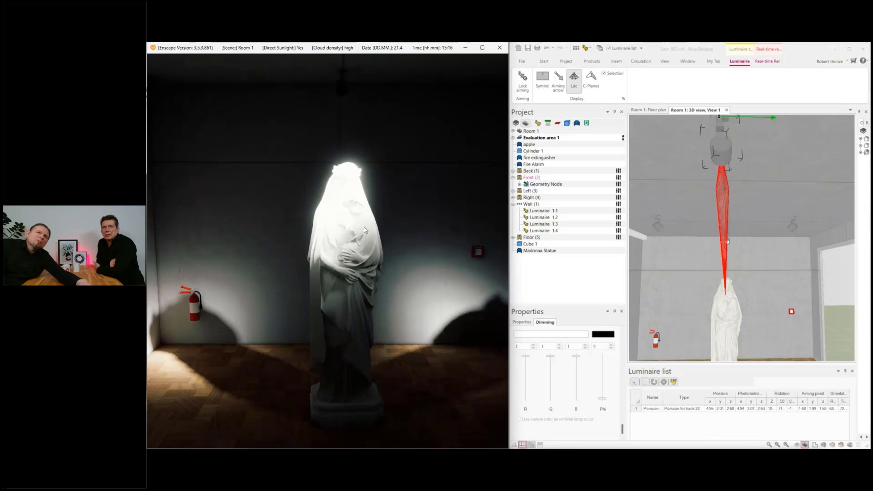
pyautogui.moveTo(364, 226); pyautogui.dragTo(425, 213)
pyautogui.scroll(2, 364, 228)
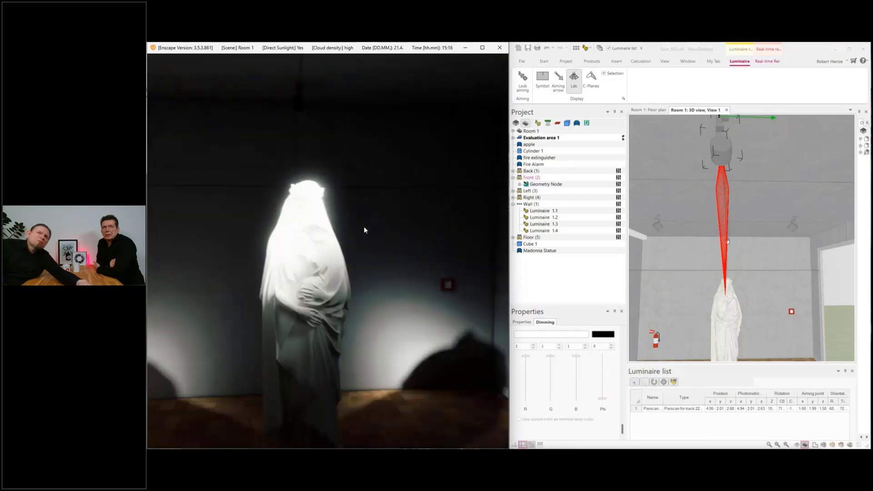
pyautogui.moveTo(364, 228); pyautogui.dragTo(372, 234)
pyautogui.scroll(2, 369, 244)
pyautogui.scroll(-1, 369, 245)
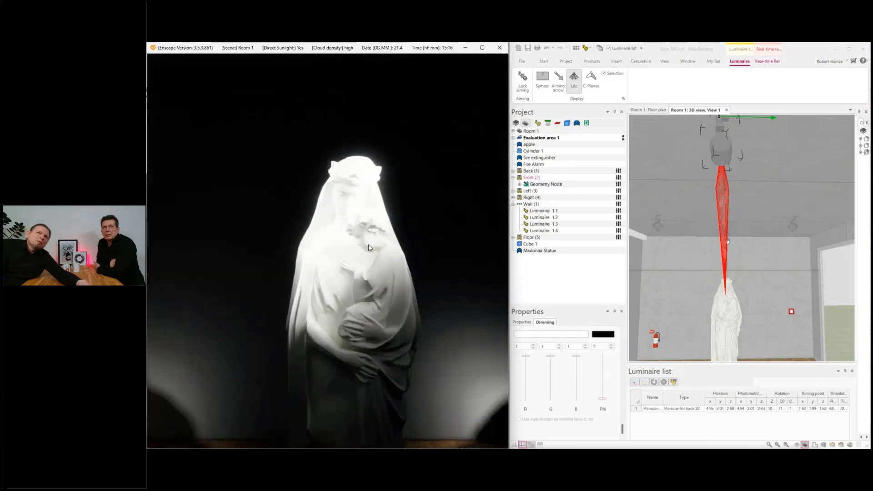
pyautogui.moveTo(369, 244)
pyautogui.mouseDown(button='right')
pyautogui.moveTo(334, 241)
pyautogui.moveTo(375, 248)
pyautogui.mouseUp(button='right')
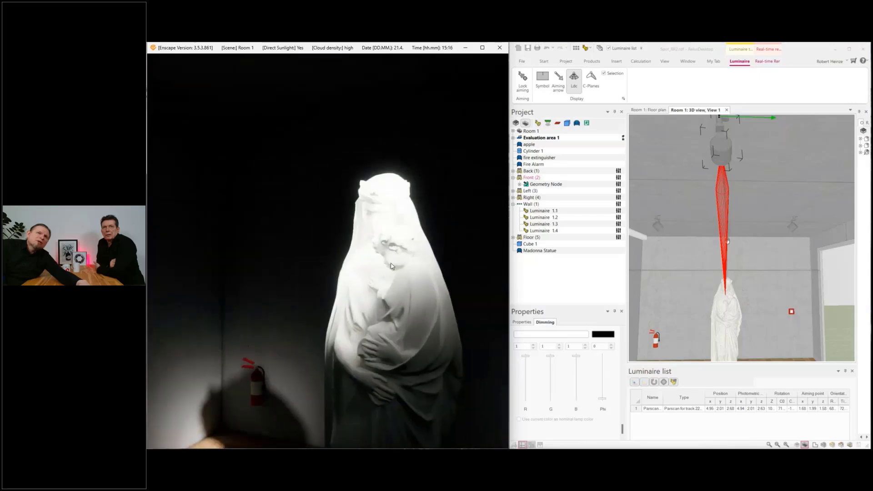
pyautogui.moveTo(375, 247); pyautogui.dragTo(389, 265)
pyautogui.moveTo(389, 265)
pyautogui.mouseDown(button='right')
pyautogui.moveTo(377, 266)
pyautogui.moveTo(383, 253)
pyautogui.mouseUp(button='right')
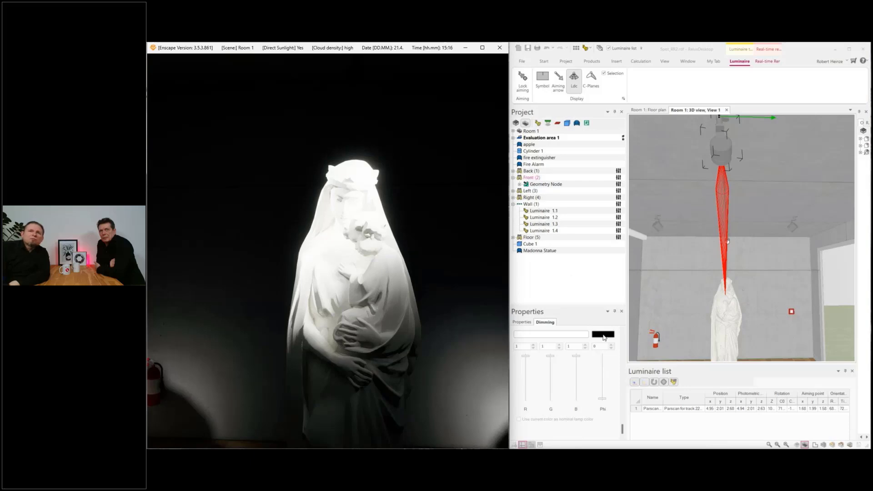
# Step: Raise the Front luminaire's dimming value to 0.1277 and lower the dimming of the Right and Left luminaires to 0
pyautogui.click(603, 400)
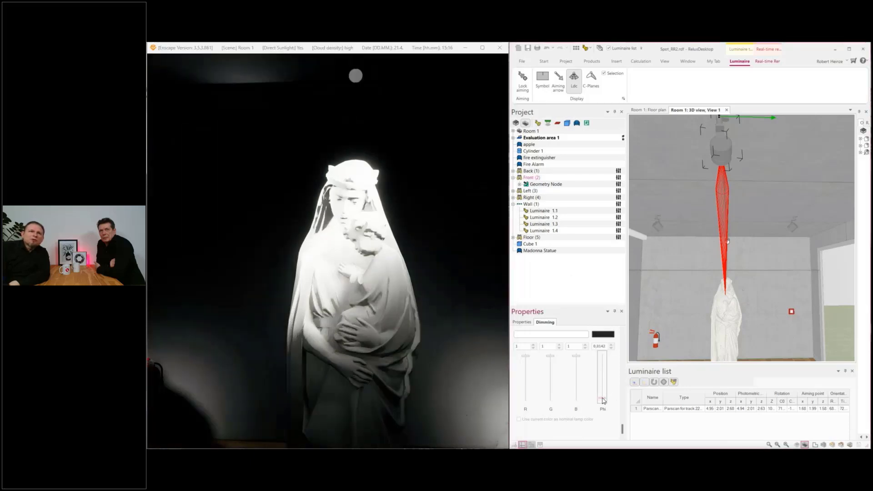
pyautogui.moveTo(603, 399); pyautogui.dragTo(603, 396)
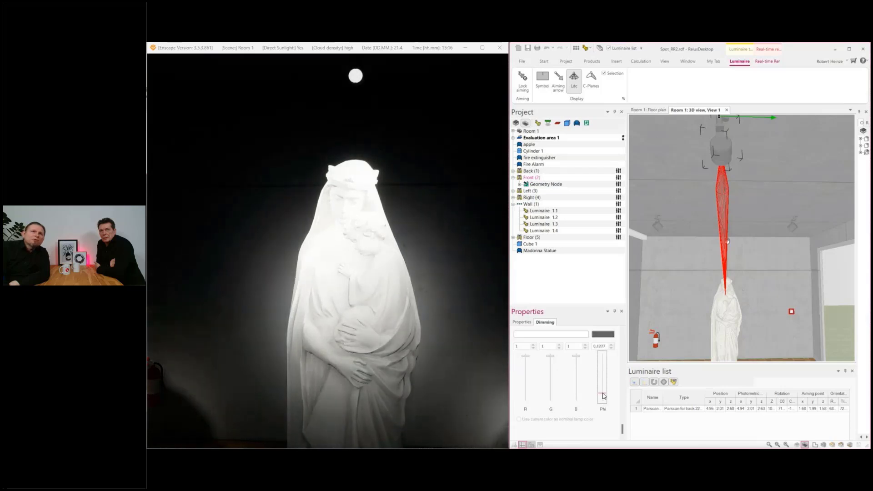
pyautogui.click(530, 198)
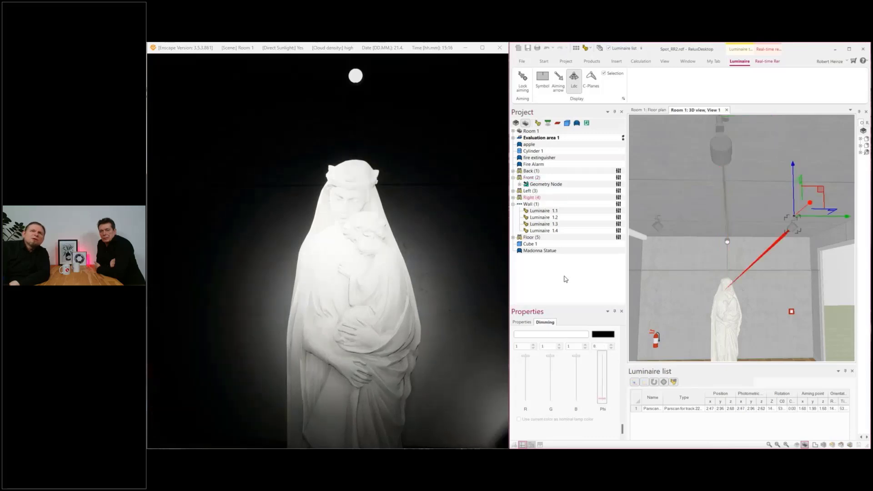
pyautogui.click(529, 191)
pyautogui.moveTo(602, 397); pyautogui.dragTo(602, 410)
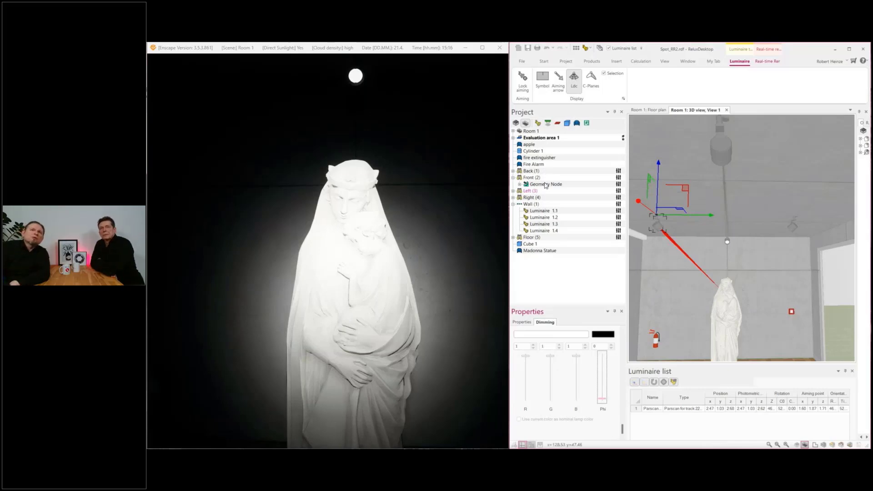
# Step: Select the Back luminaire and raise its dimming value to 0.2979
pyautogui.click(527, 172)
pyautogui.moveTo(603, 399); pyautogui.dragTo(608, 387)
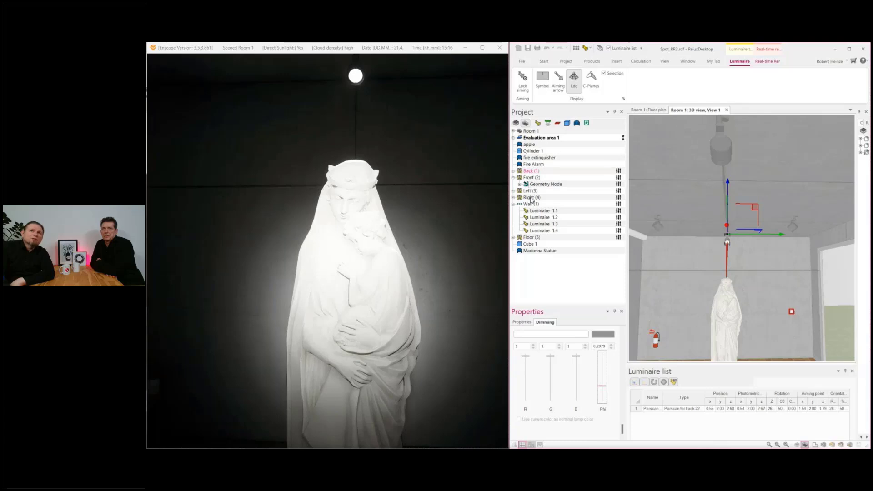
# Step: Raise the Floor luminaire's dimming value to 0.0355 to compare its effect on the statue, and lower it to 0
pyautogui.click(530, 237)
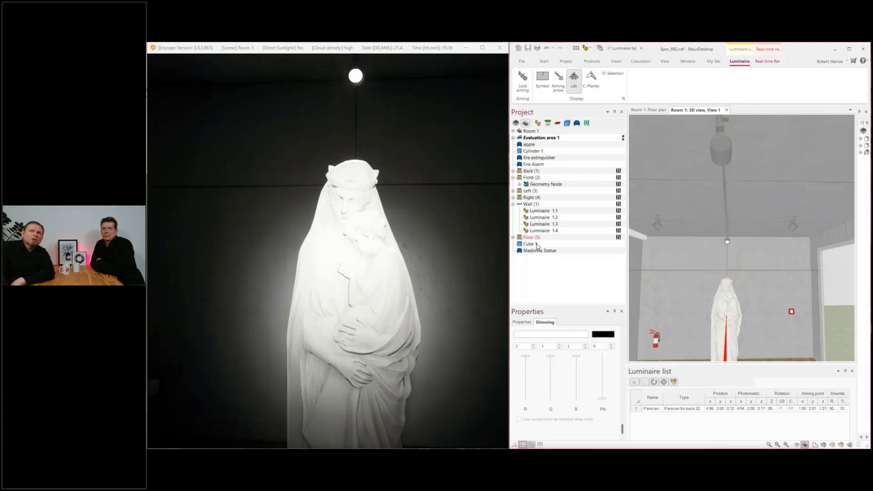
pyautogui.click(603, 397)
pyautogui.moveTo(603, 398); pyautogui.dragTo(603, 398)
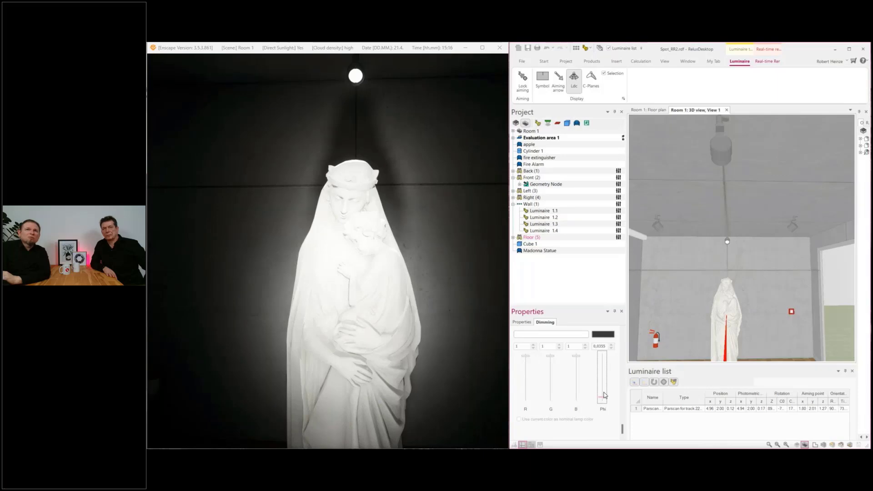
pyautogui.moveTo(602, 401); pyautogui.dragTo(602, 404)
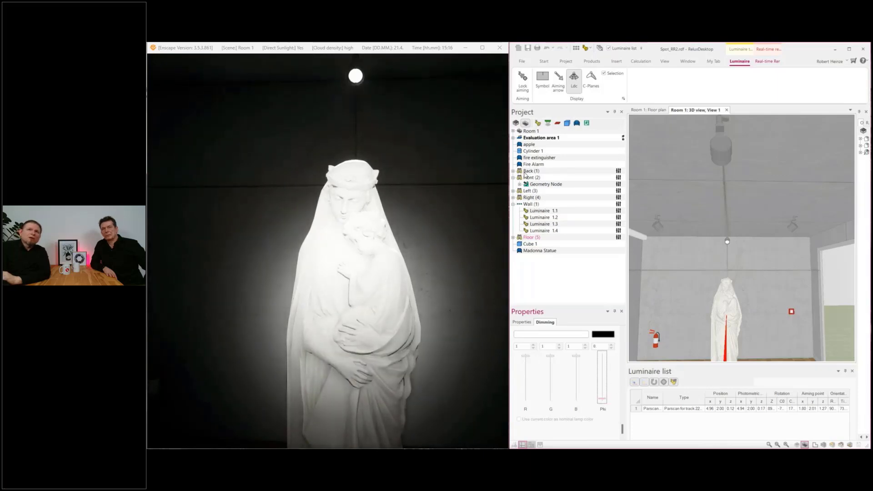
# Step: Check that the Left and Right luminaires are dimmed to 0
pyautogui.click(527, 191)
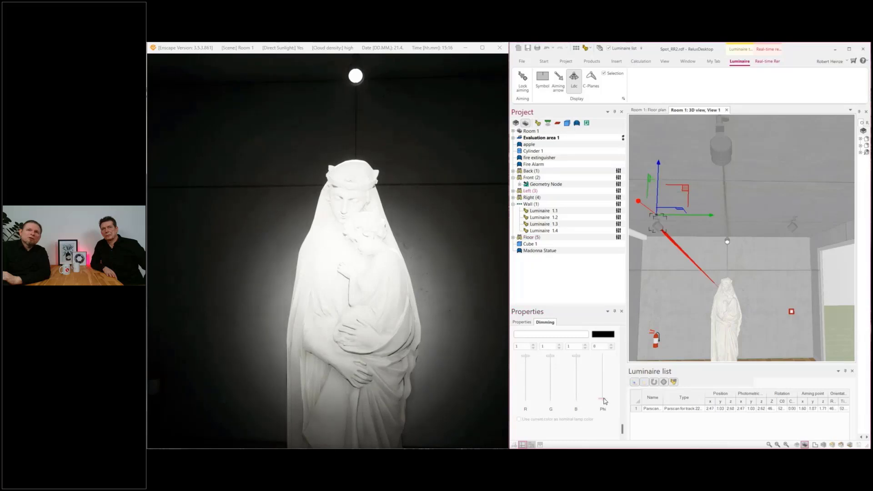
pyautogui.click(529, 198)
pyautogui.moveTo(602, 399); pyautogui.dragTo(605, 407)
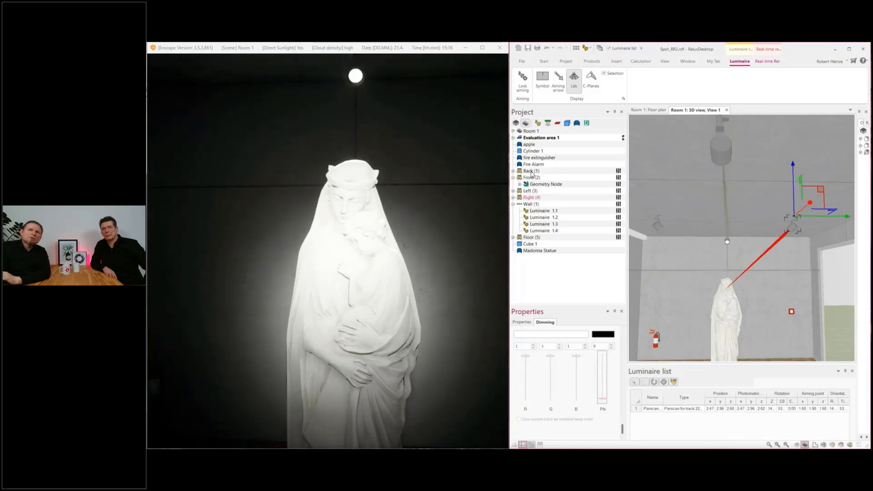
# Step: Select the Front luminaire and open the colour selection for its light
pyautogui.click(531, 172)
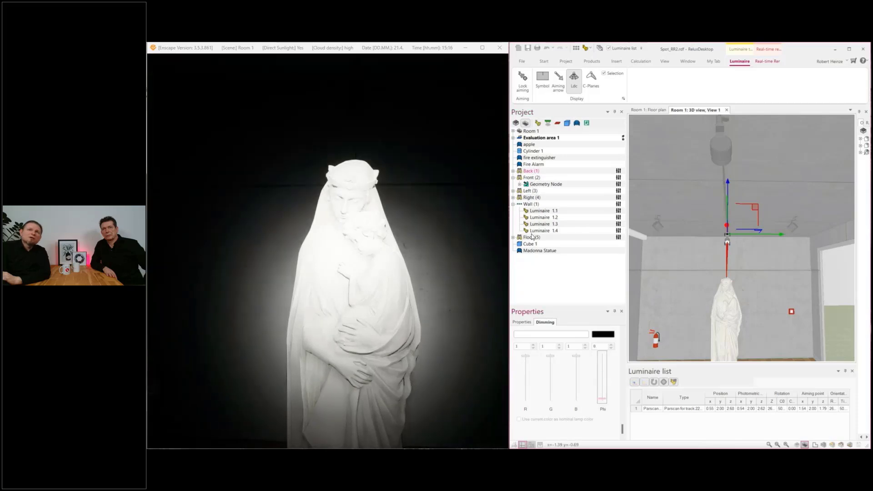
pyautogui.click(530, 177)
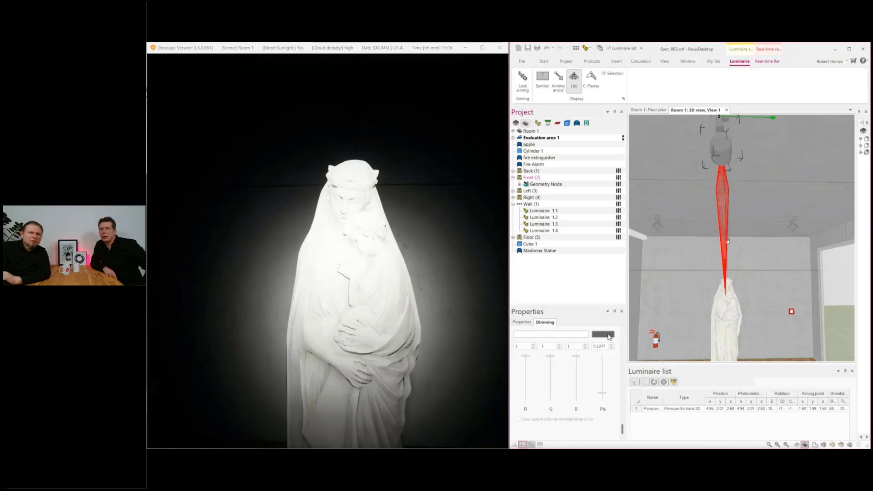
pyautogui.rightClick(583, 339)
pyautogui.click(569, 337)
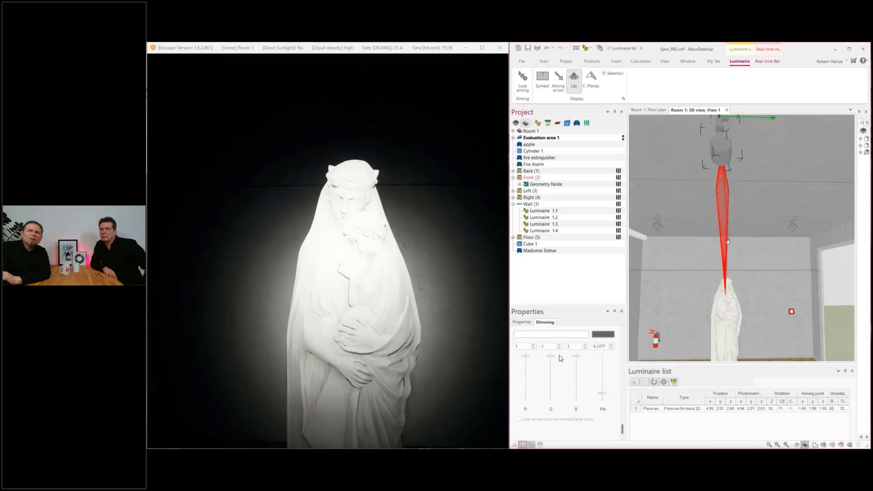
pyautogui.click(549, 355)
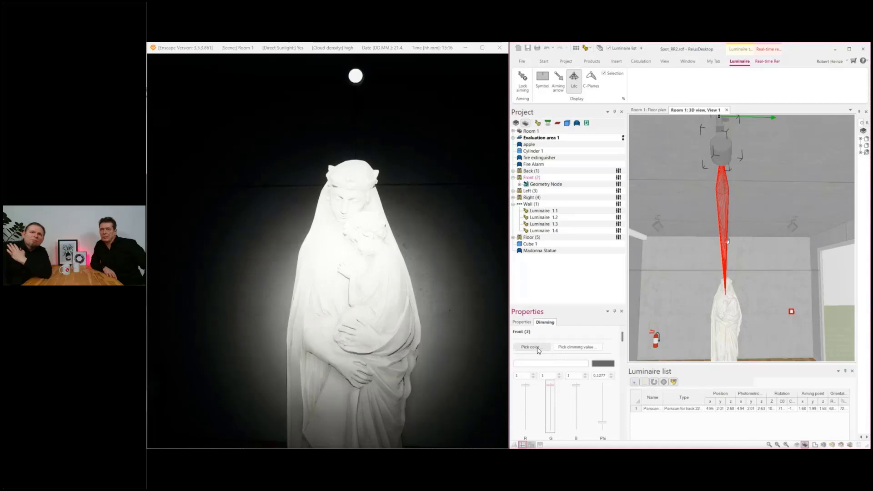
pyautogui.click(537, 348)
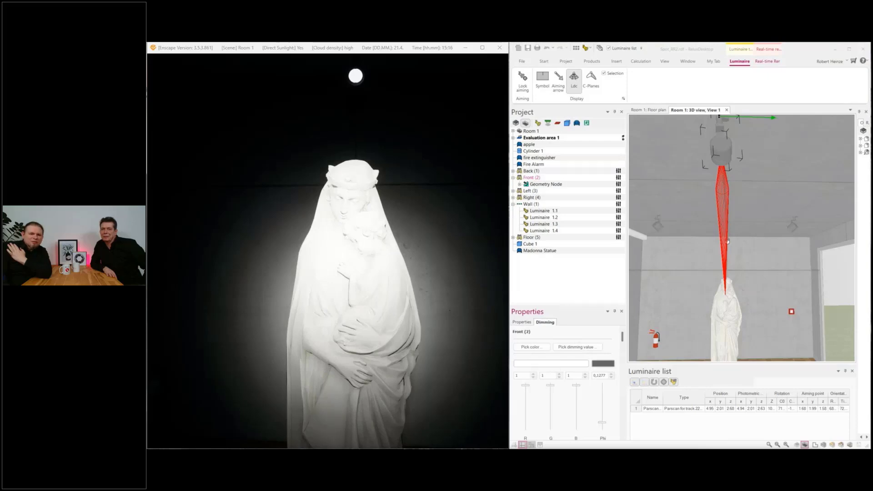
pyautogui.moveTo(653, 468); pyautogui.dragTo(626, 173)
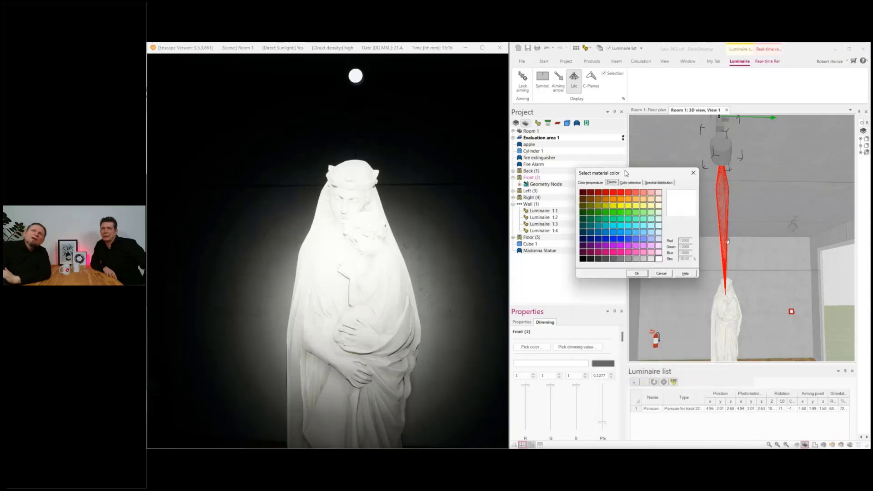
# Step: Look at the spectral distribution, and try the high-pressure mercury lamp colour temperature and a cyan palette colour for the Front luminaire
pyautogui.click(653, 183)
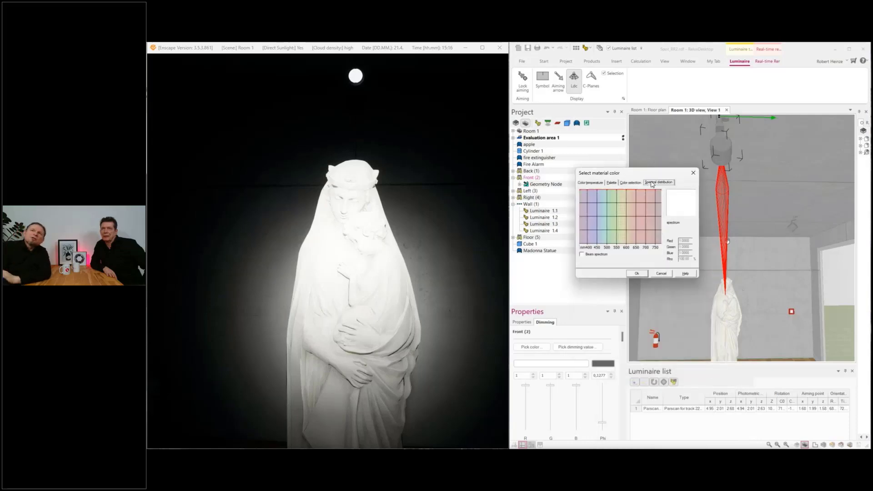
pyautogui.click(592, 184)
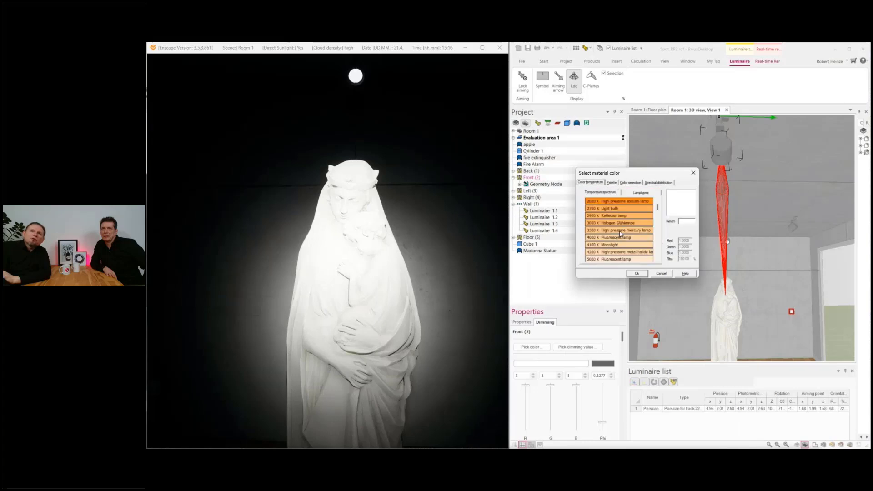
pyautogui.click(621, 232)
pyautogui.click(611, 183)
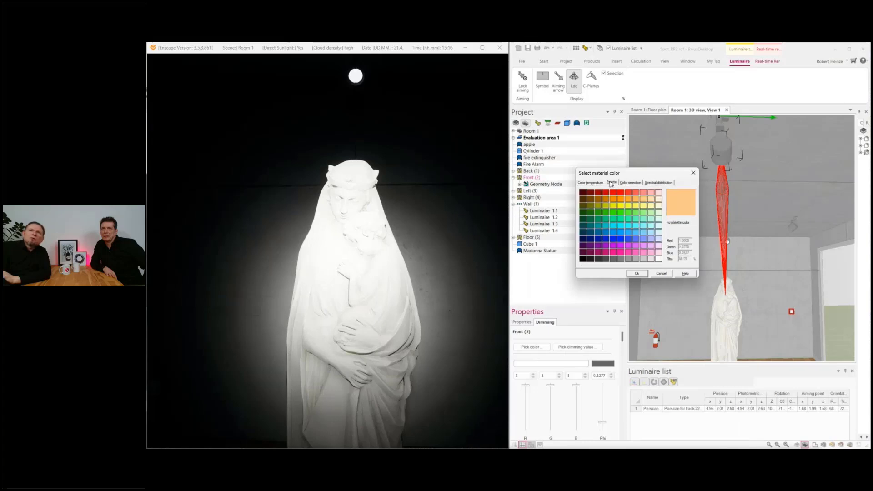
pyautogui.click(621, 228)
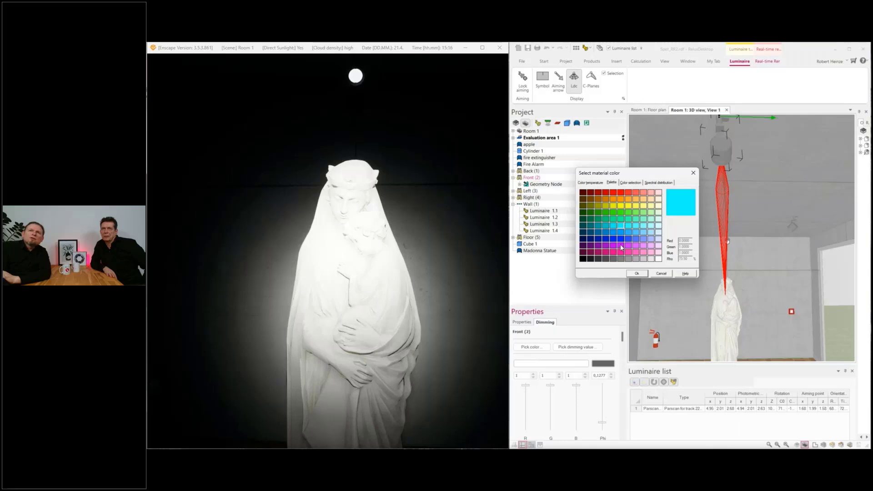
# Step: Choose magenta from the palette, view its spectral distribution, and apply the colour to the Front luminaire
pyautogui.click(621, 246)
pyautogui.click(630, 181)
pyautogui.click(655, 184)
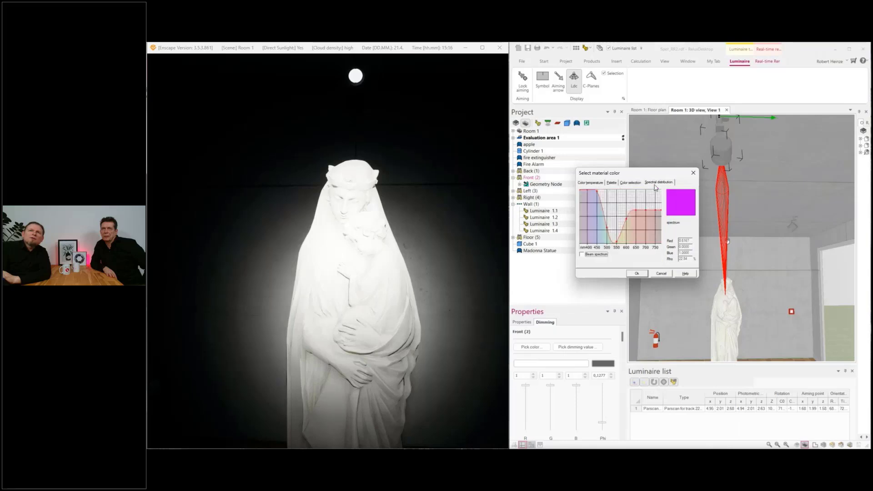
pyautogui.click(641, 273)
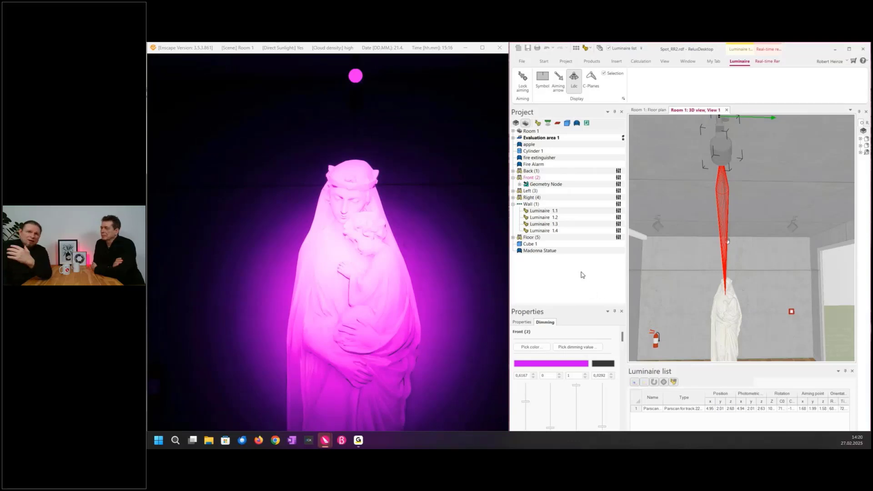
# Step: Return the Front luminaire to white light by setting its red and green values to 1
pyautogui.click(531, 172)
pyautogui.scroll(-2, 607, 432)
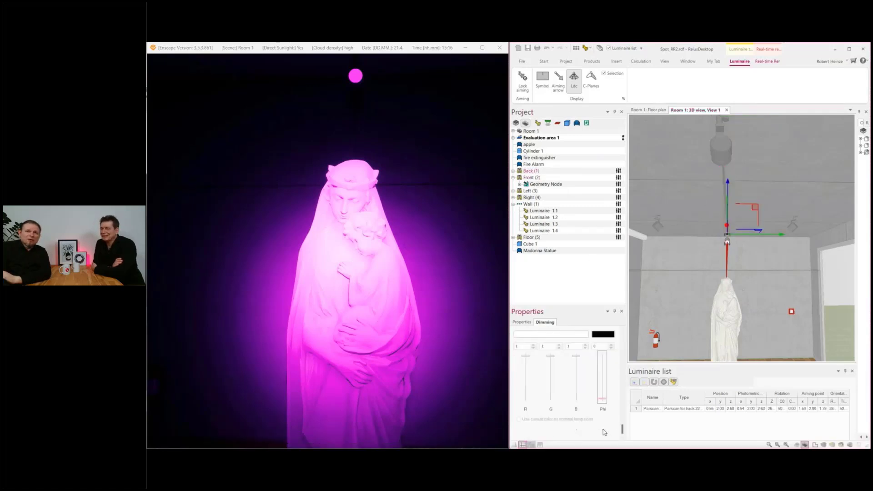
pyautogui.click(530, 178)
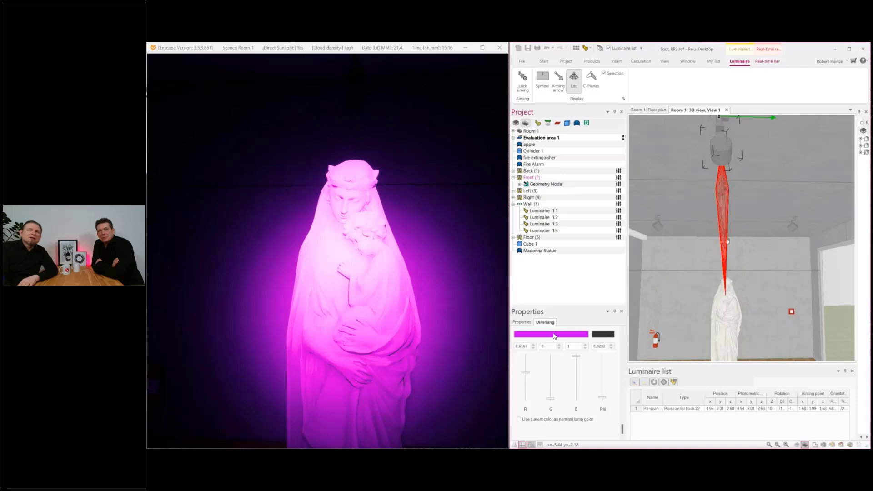
pyautogui.moveTo(527, 374); pyautogui.dragTo(527, 351)
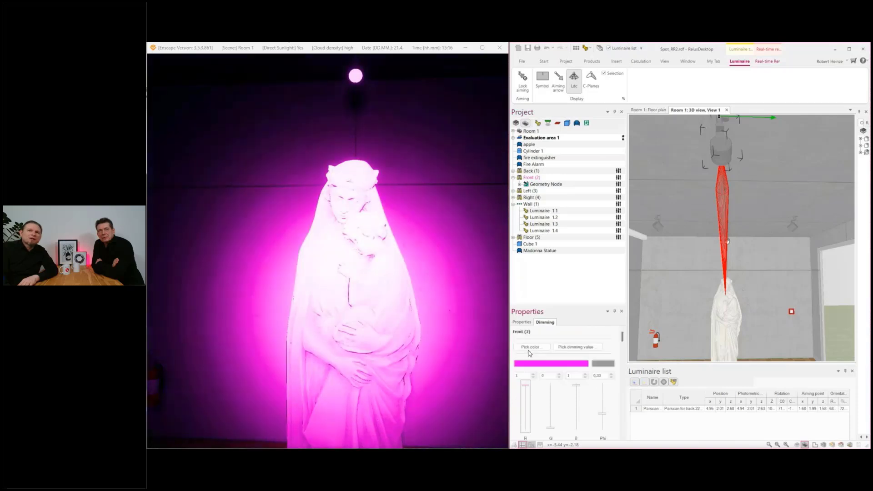
pyautogui.moveTo(551, 427); pyautogui.dragTo(550, 351)
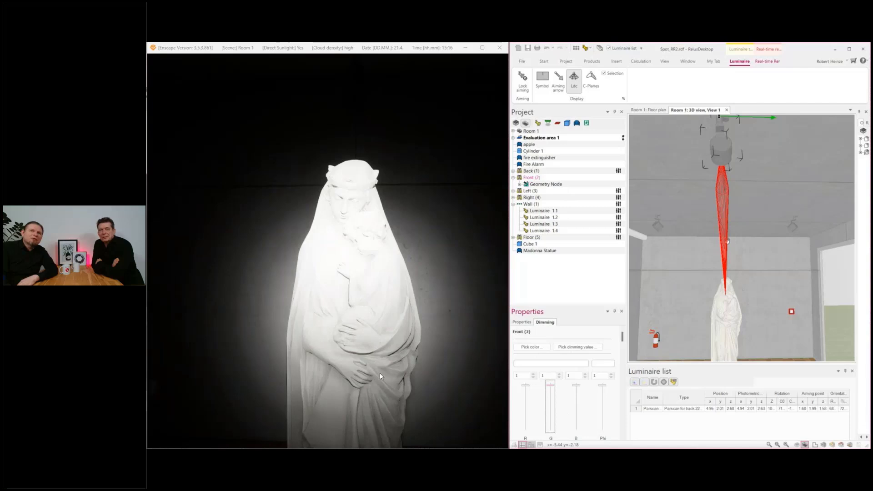
# Step: Show the whole room in the rendering and set the Wall luminaires' dimming value to 0.2, then reduce it to 0.078
pyautogui.scroll(-2, 380, 376)
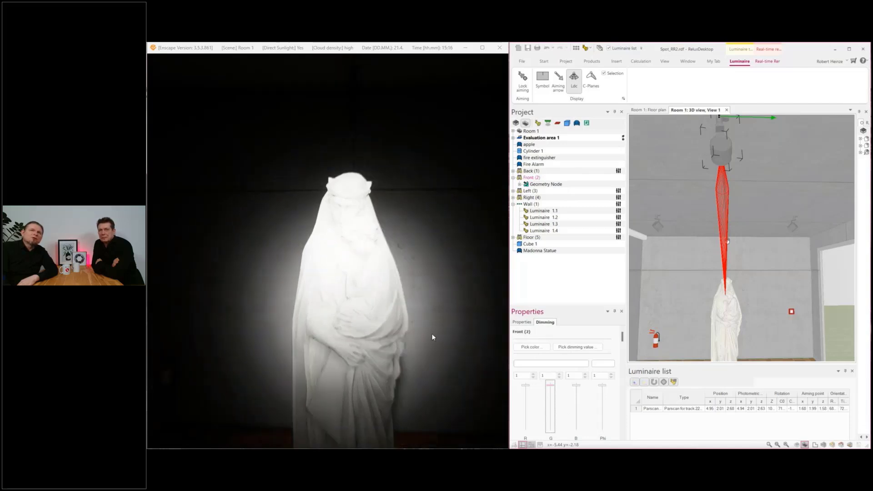
pyautogui.scroll(-5, 402, 350)
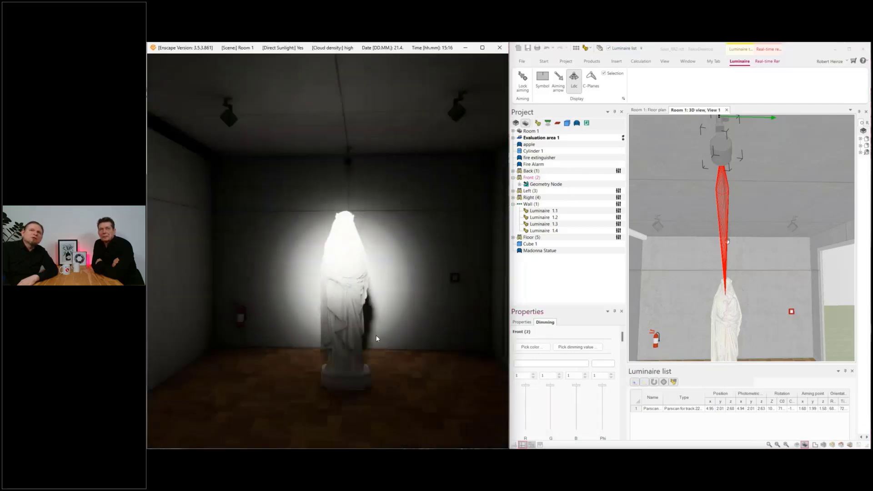
pyautogui.click(531, 205)
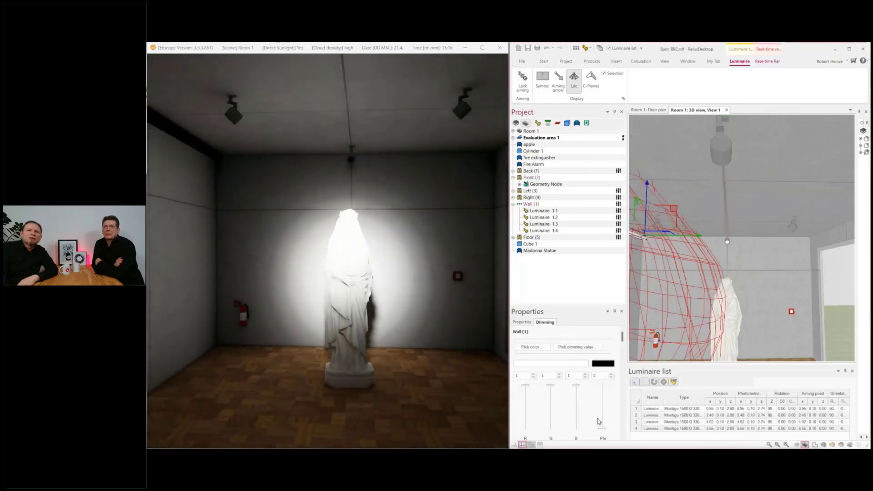
pyautogui.scroll(-1, 601, 423)
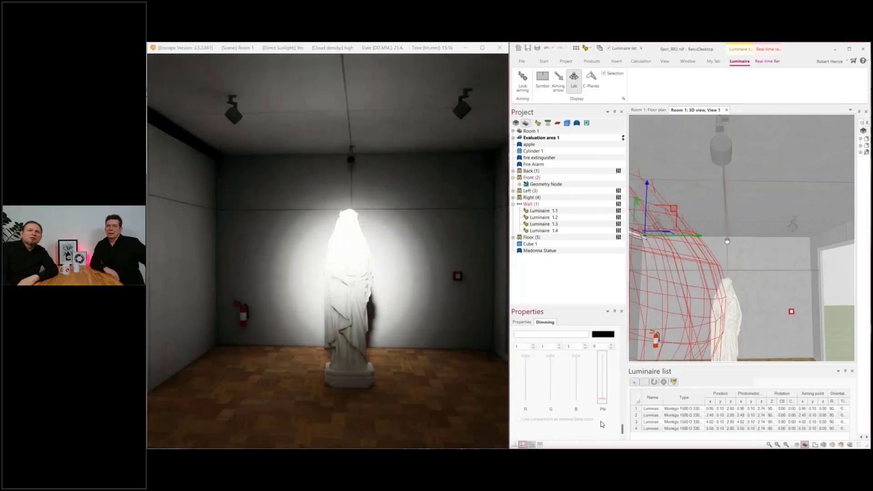
pyautogui.click(601, 395)
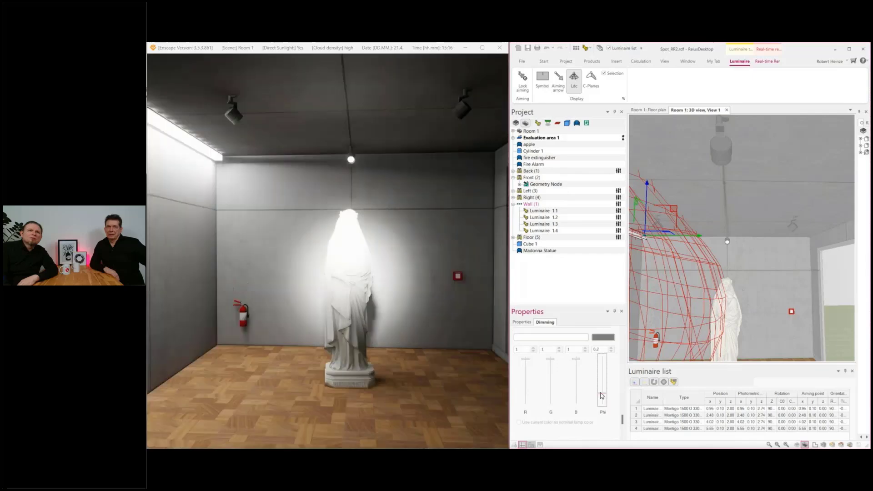
pyautogui.moveTo(602, 395); pyautogui.dragTo(603, 400)
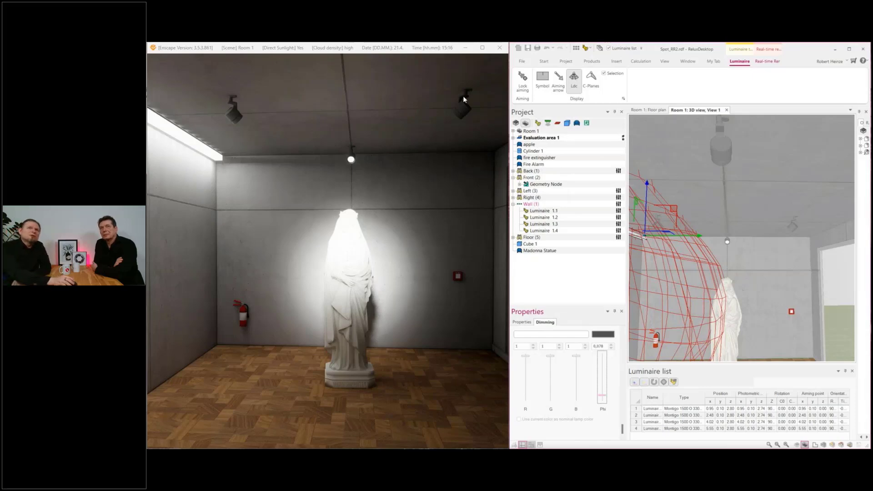
# Step: Close the Enscape rendering, maximize the ReluxDesktop window, and close the Spot_RR2.rdf project without saving the changes
pyautogui.click(499, 47)
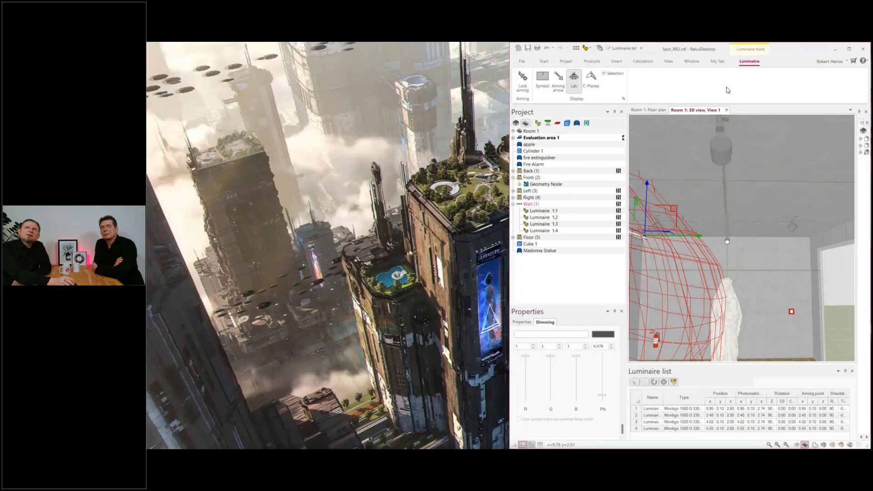
pyautogui.click(849, 49)
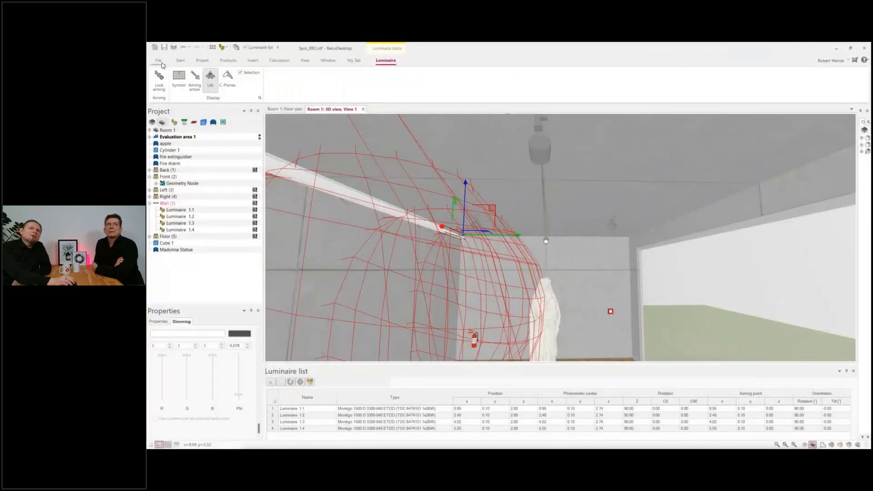
pyautogui.click(159, 60)
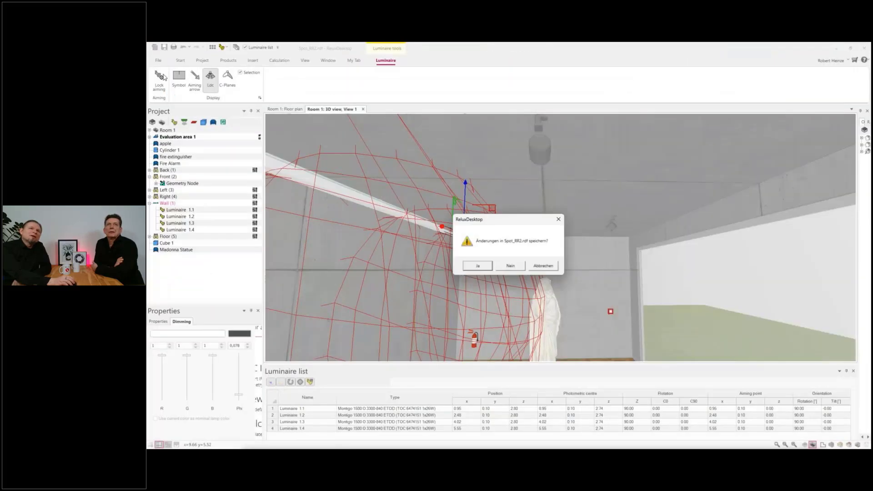
pyautogui.click(511, 266)
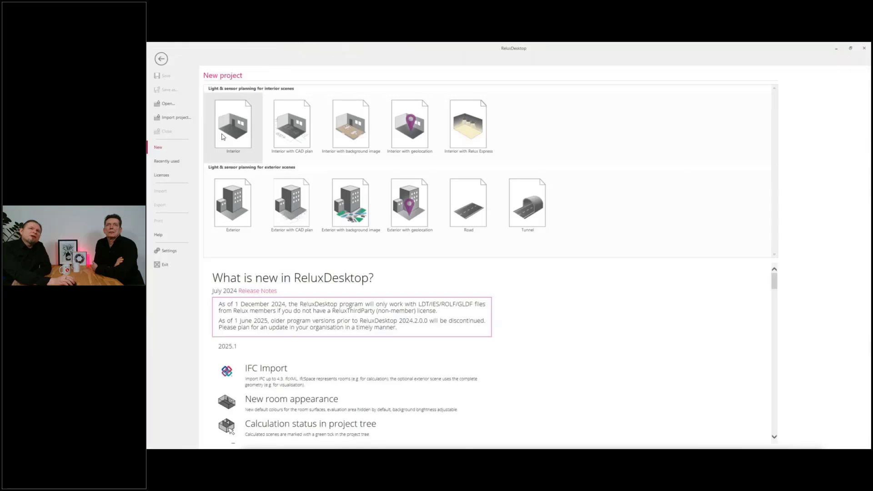
# Step: Open the outdoor_01.rdf project from the Anstrahlung folder
pyautogui.hotkey('ctrl', 'o')
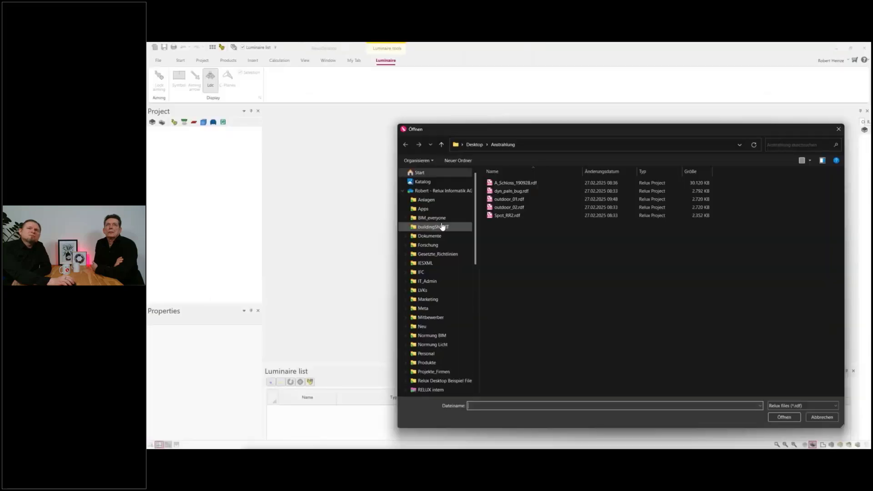
pyautogui.click(515, 201)
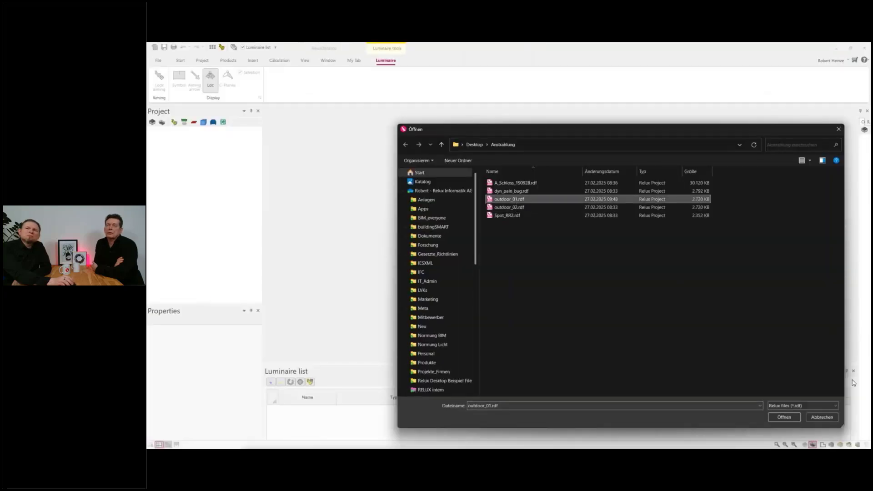
pyautogui.click(784, 417)
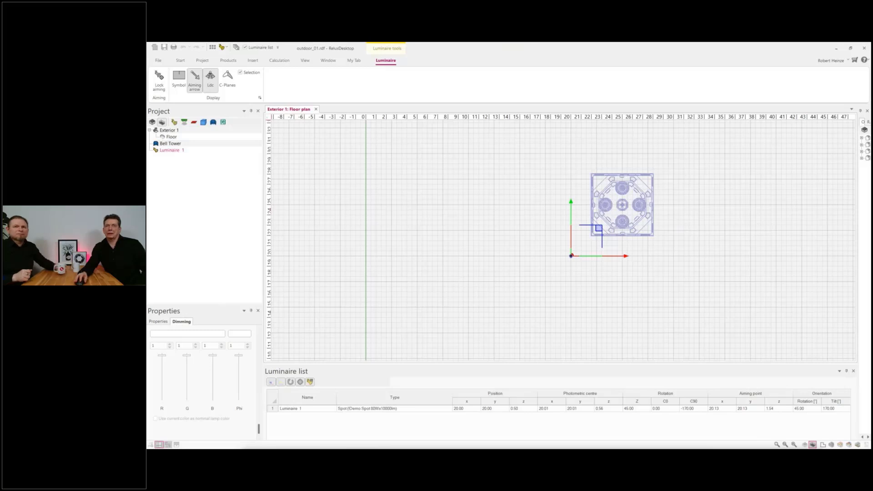
# Step: Look through the supplied sample projects, point out Spot_RR.rdf, and leave without opening it
pyautogui.click(157, 60)
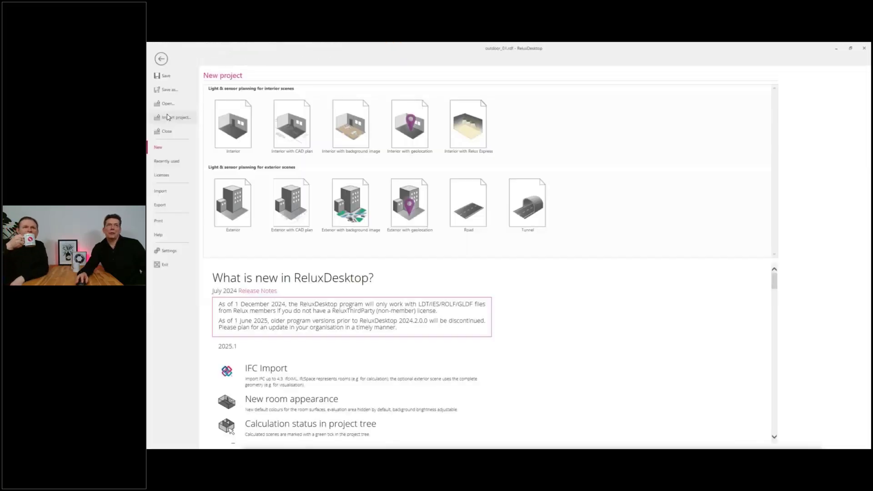
pyautogui.click(160, 235)
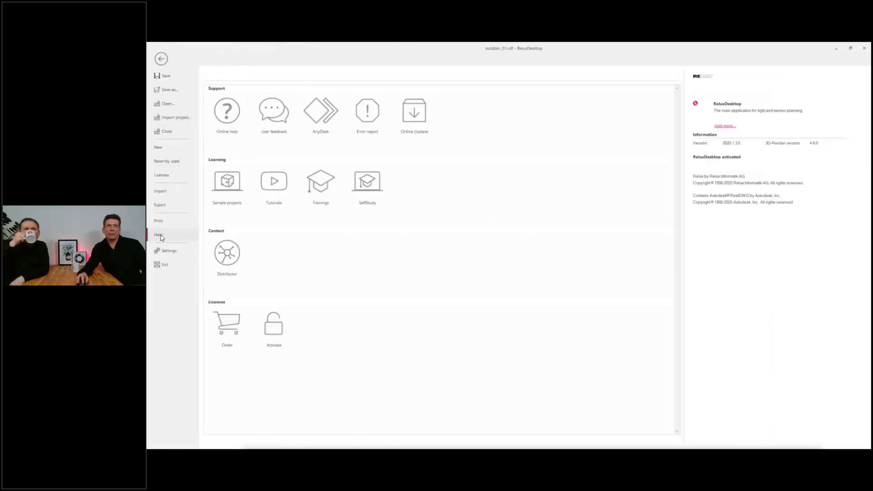
pyautogui.click(230, 187)
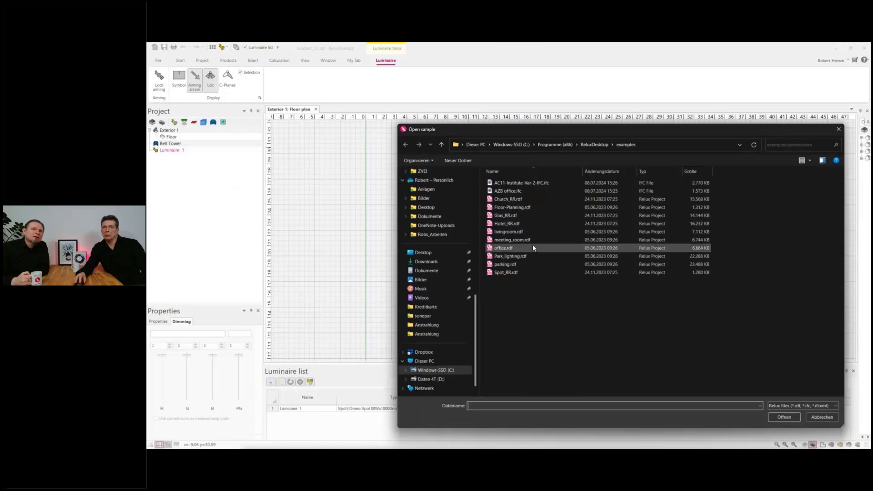
pyautogui.click(511, 274)
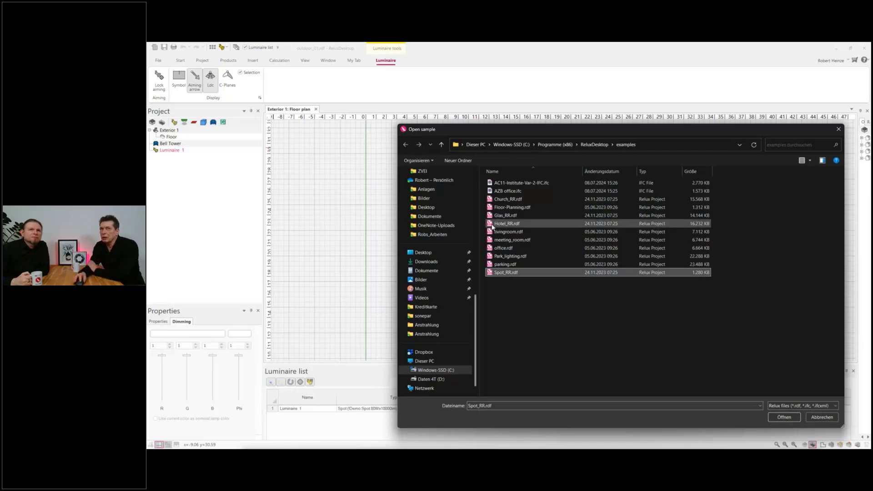
pyautogui.click(821, 416)
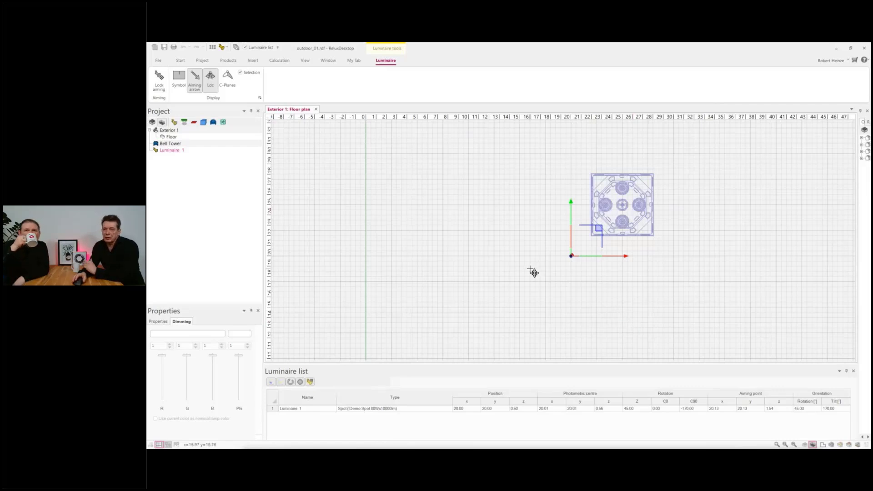
# Step: Show the exterior scene with the bell tower in a 3D view
pyautogui.press('F3')
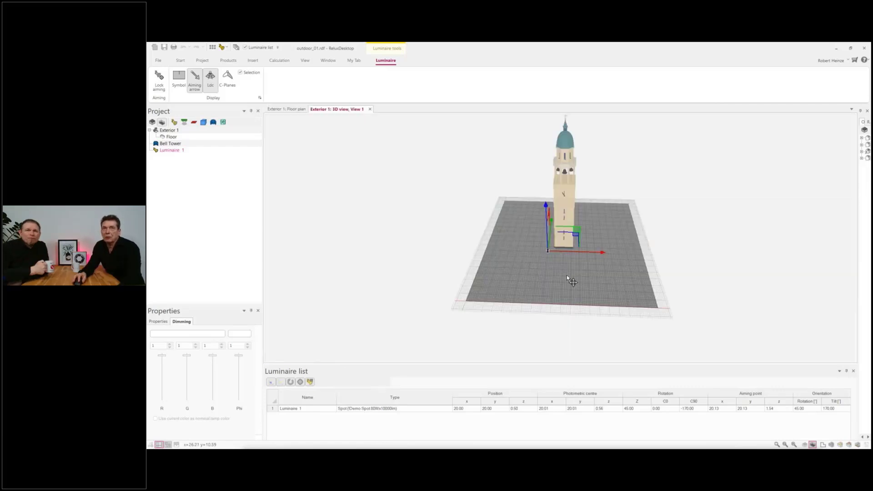
# Step: Examine the bell tower and the single spotlight at its base from several angles and distances in the 3D view
pyautogui.moveTo(567, 274); pyautogui.dragTo(586, 265, button='middle')
pyautogui.scroll(5, 577, 205)
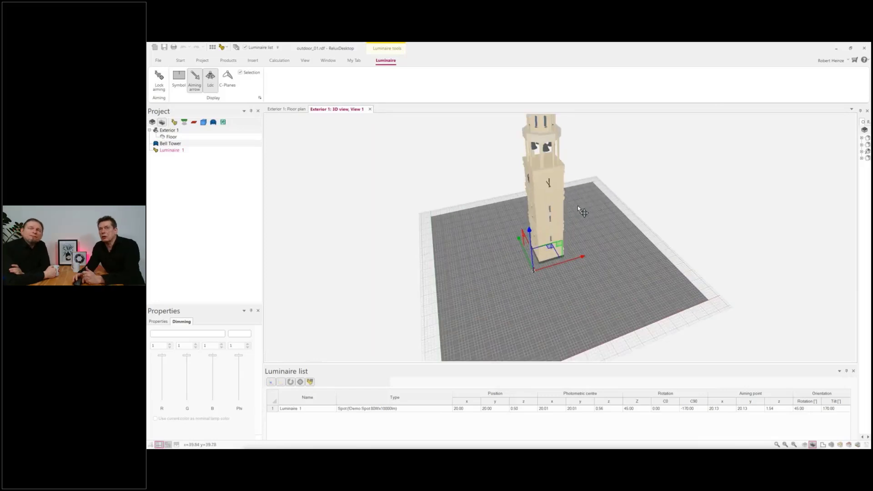
pyautogui.moveTo(560, 204); pyautogui.dragTo(547, 253, button='middle')
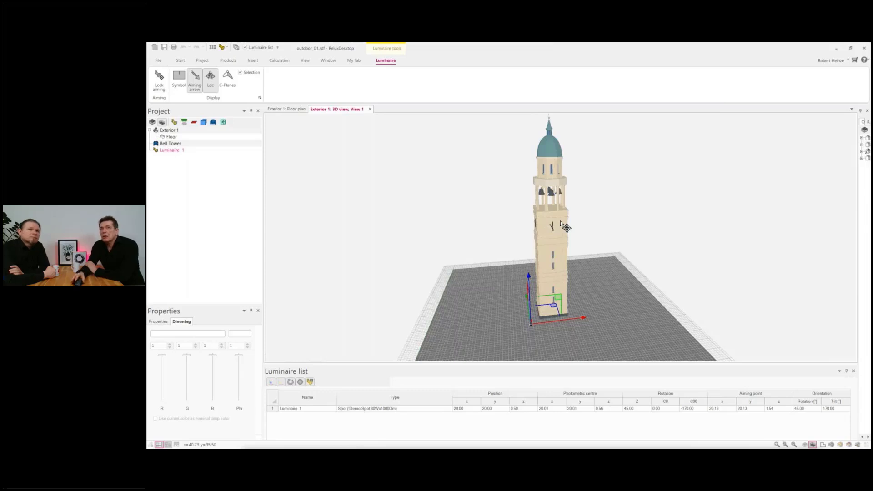
pyautogui.scroll(-3, 541, 288)
pyautogui.moveTo(535, 329); pyautogui.dragTo(560, 311, button='middle')
pyautogui.scroll(3, 529, 326)
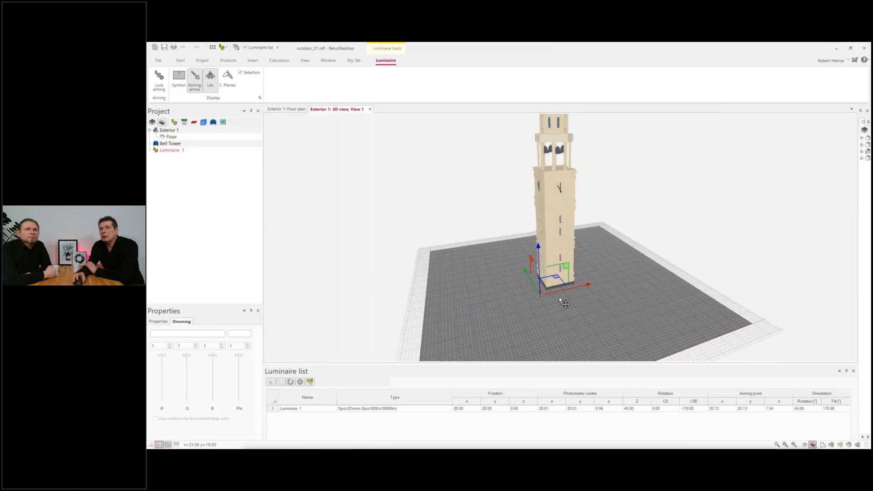
pyautogui.scroll(2, 560, 297)
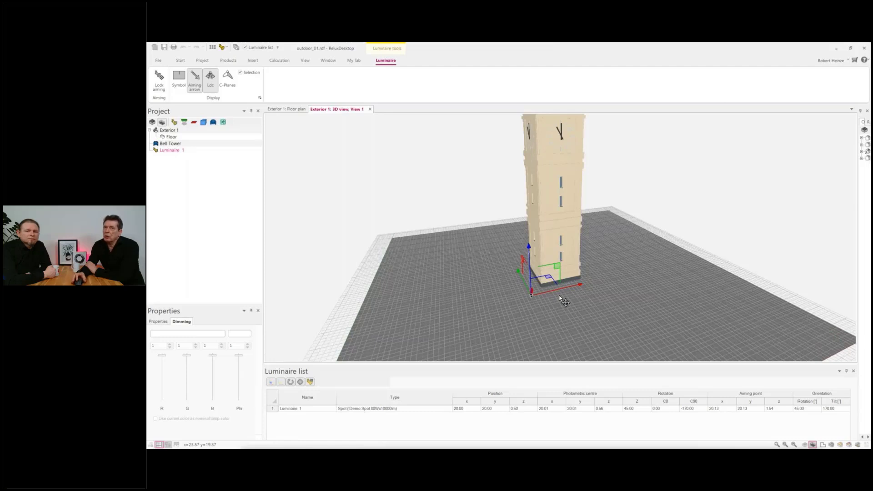
pyautogui.scroll(-2, 564, 301)
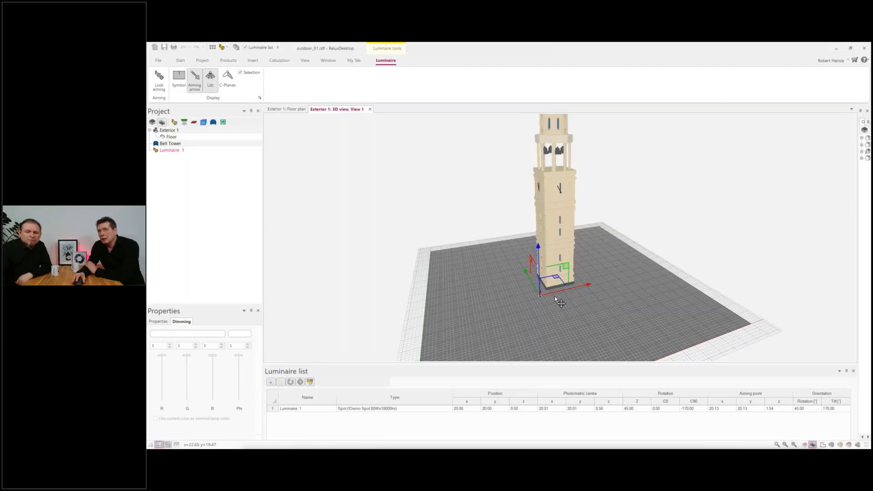
pyautogui.scroll(2, 554, 296)
pyautogui.scroll(-4, 555, 296)
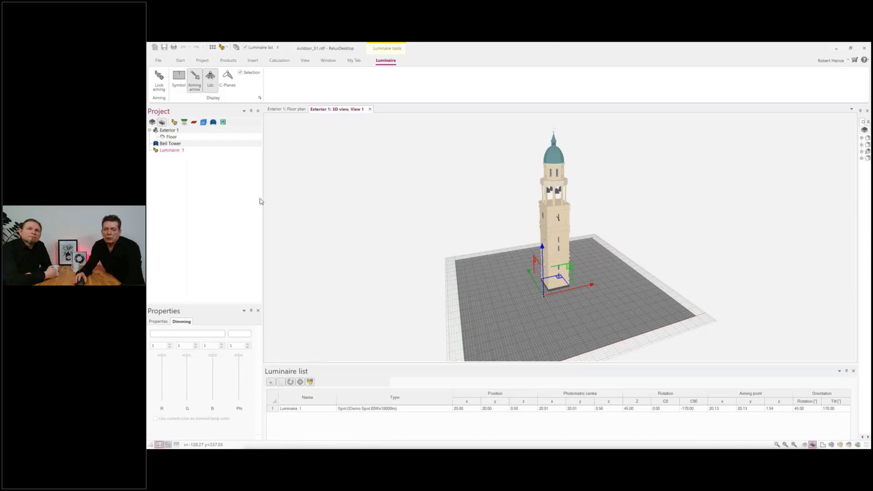
# Step: Mirror Luminaire 1 around the bell tower in the floor plan, from x 20, y 20 to x 30, y 30, and show the group in 3D
pyautogui.hotkey('ctrl', 'Tab')
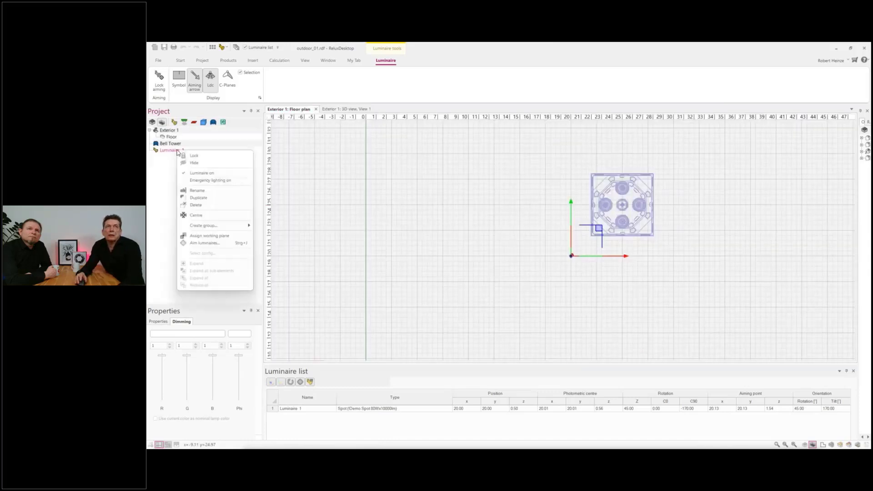
pyautogui.rightClick(177, 151)
pyautogui.moveTo(227, 226)
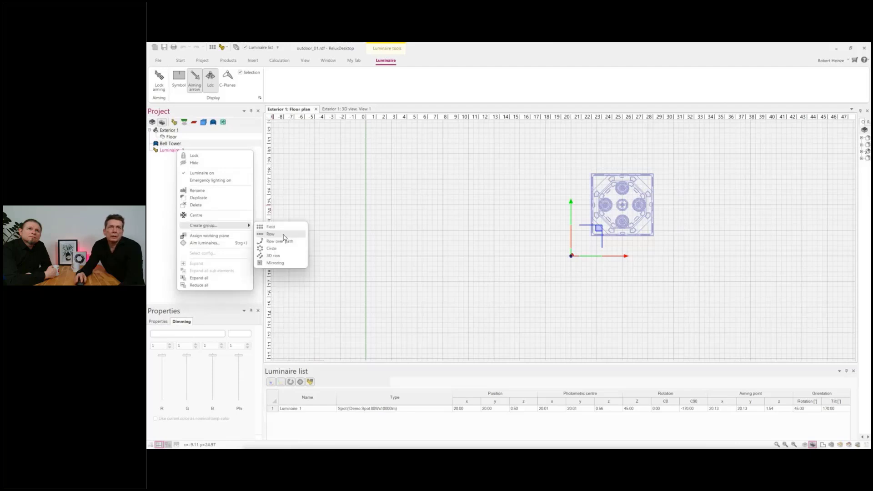
pyautogui.click(282, 263)
pyautogui.scroll(3, 564, 248)
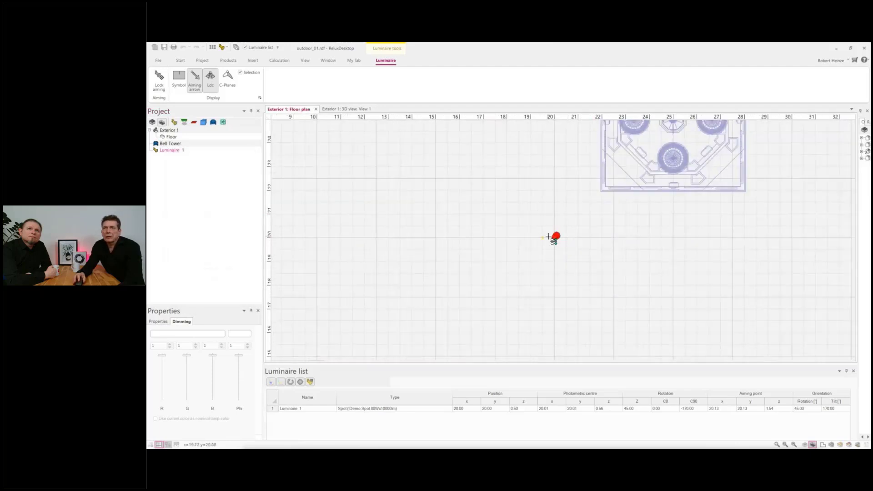
pyautogui.click(556, 240)
pyautogui.scroll(-4, 687, 248)
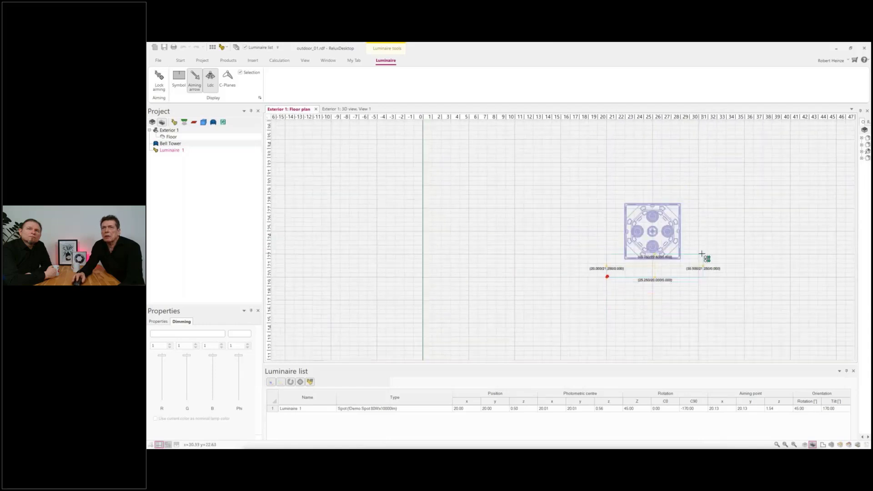
pyautogui.click(704, 184)
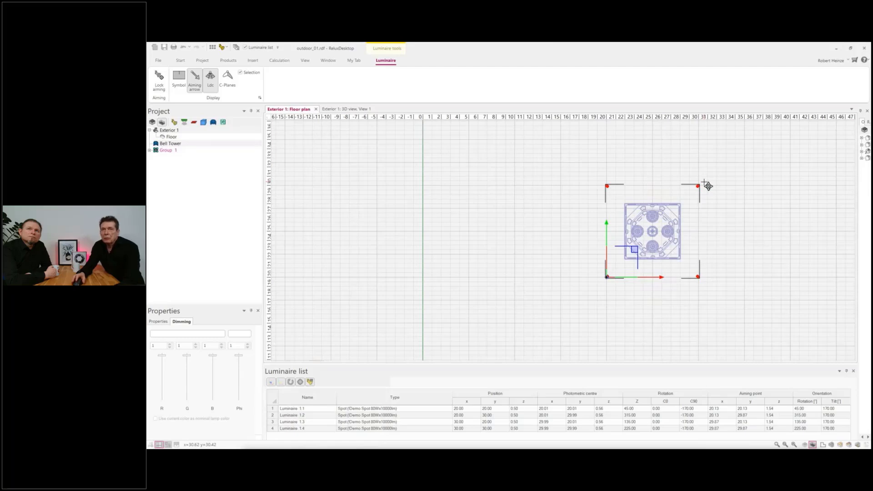
pyautogui.hotkey('ctrl', 'Tab')
pyautogui.moveTo(554, 285)
pyautogui.mouseDown(button='right')
pyautogui.moveTo(515, 309)
pyautogui.moveTo(556, 301)
pyautogui.mouseUp(button='right')
pyautogui.scroll(6, 531, 288)
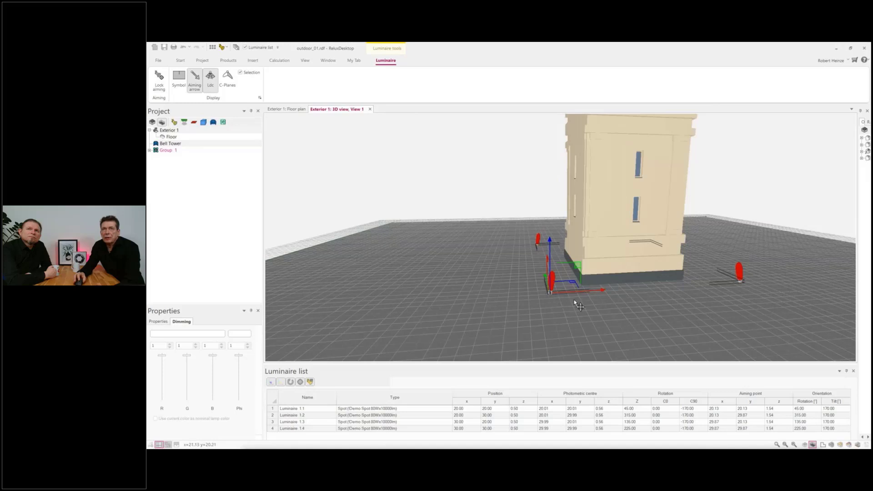
# Step: Expand Group 1, select Luminaire 1.1 and show its orientation properties
pyautogui.click(149, 151)
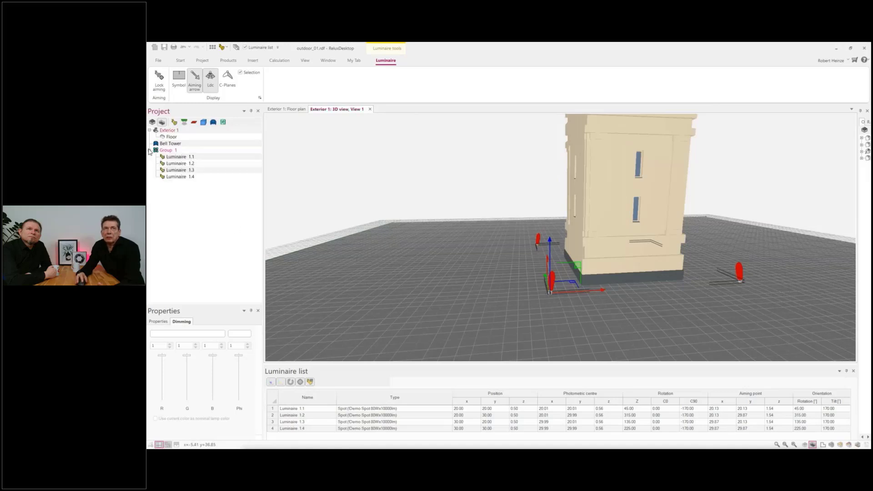
pyautogui.click(175, 157)
pyautogui.moveTo(601, 304); pyautogui.dragTo(585, 287, button='middle')
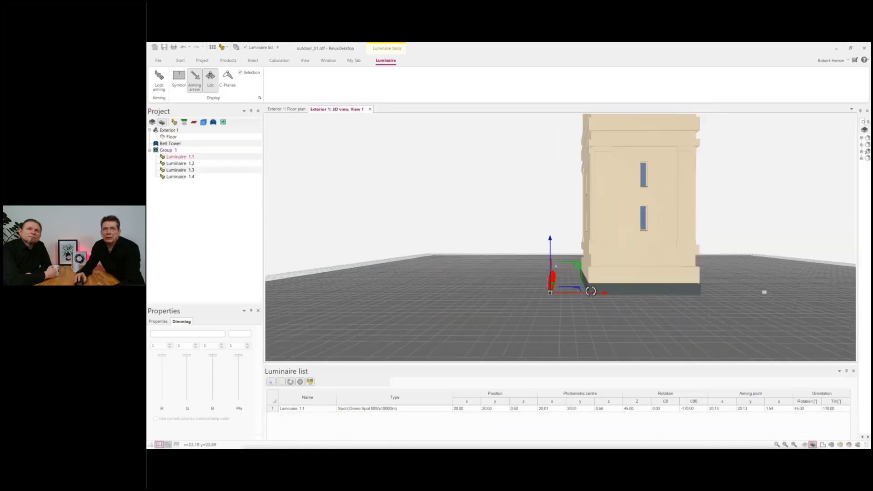
pyautogui.scroll(-4, 336, 304)
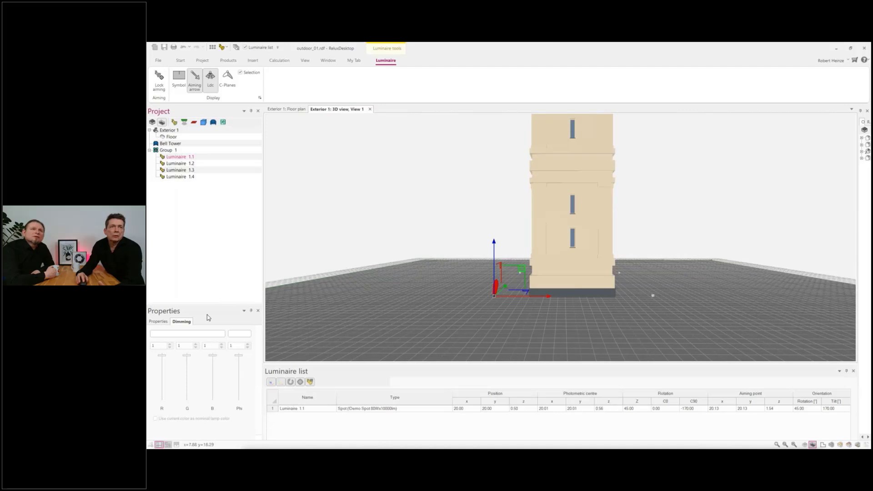
pyautogui.click(159, 322)
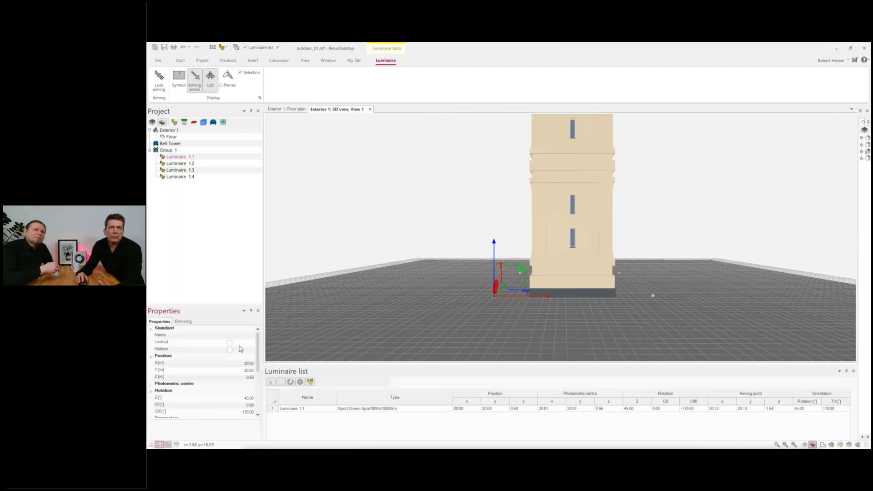
pyautogui.scroll(-4, 219, 359)
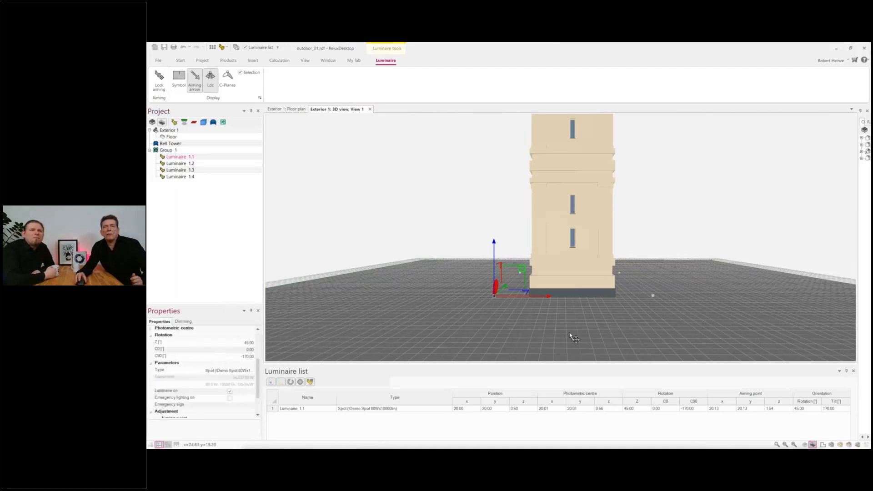
pyautogui.scroll(-2, 571, 329)
pyautogui.scroll(-2, 241, 361)
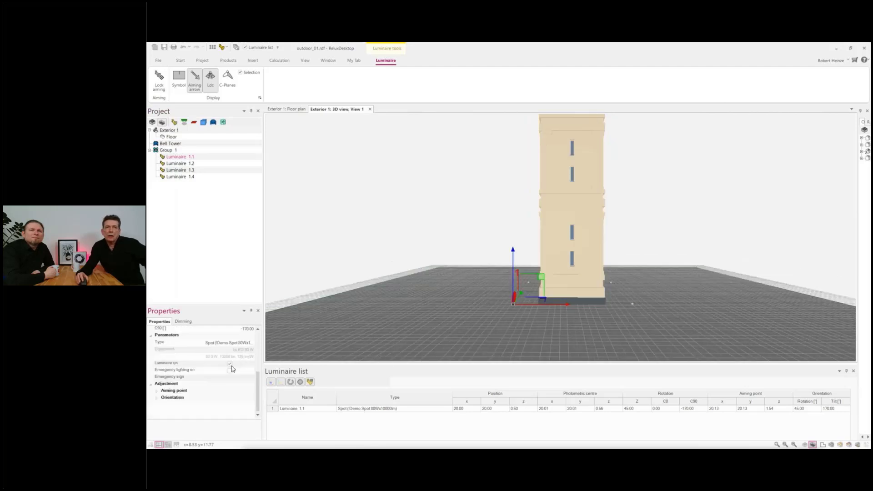
pyautogui.click(159, 399)
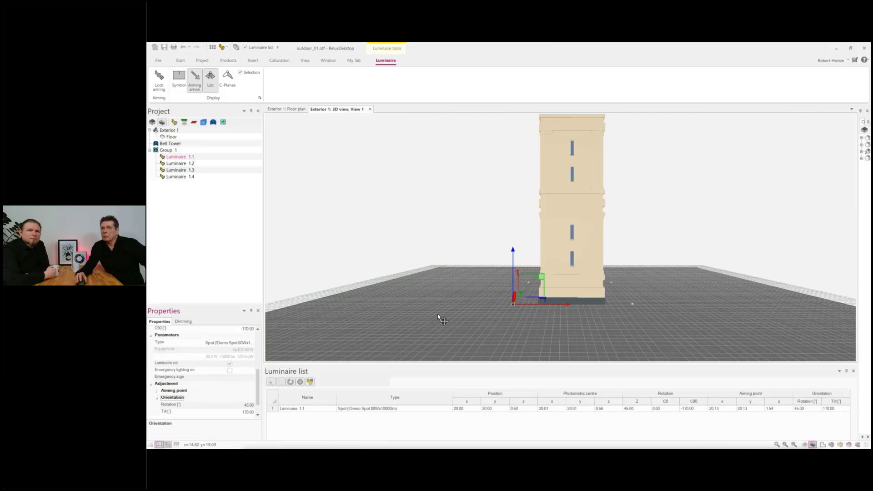
# Step: Set the tilt of Luminaire 1.1 to 120° and check the aiming of all luminaires in Group 1
pyautogui.click(165, 412)
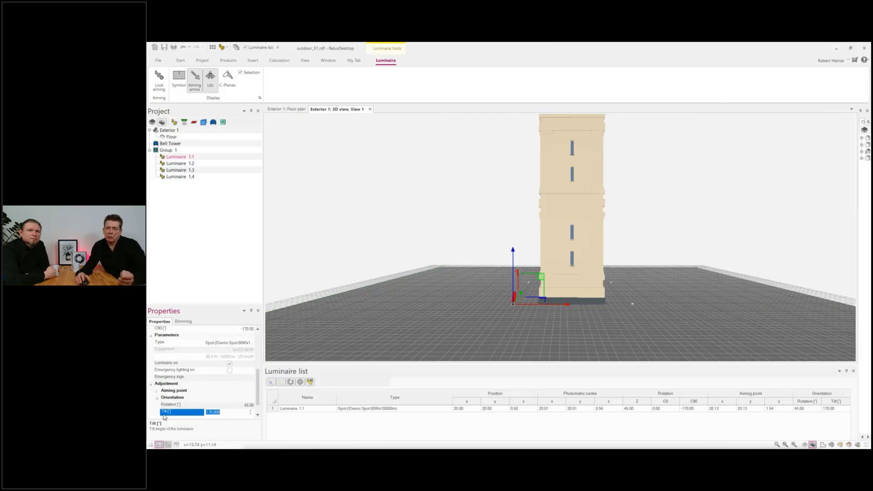
pyautogui.write('1')
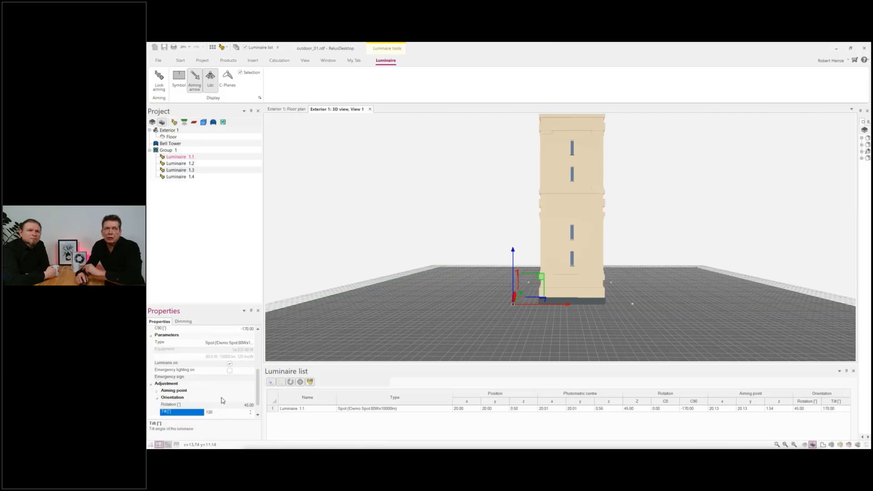
pyautogui.write('20')
pyautogui.click(229, 405)
pyautogui.scroll(3, 508, 317)
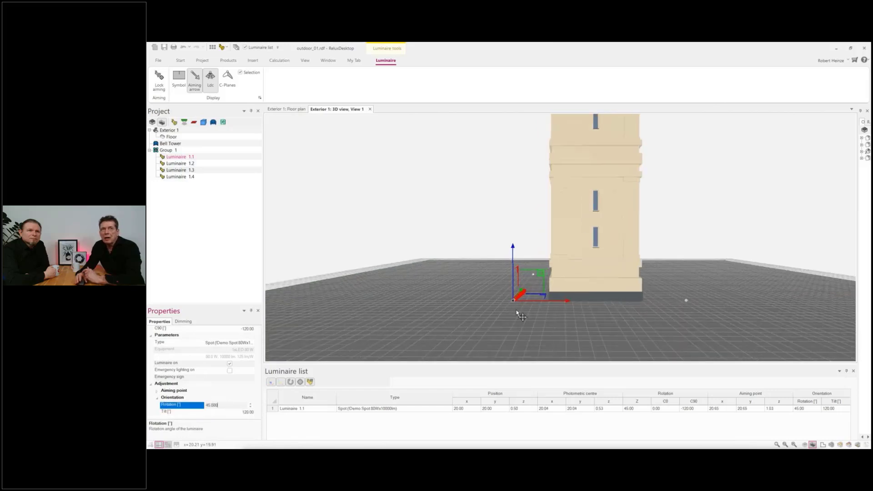
pyautogui.click(186, 163)
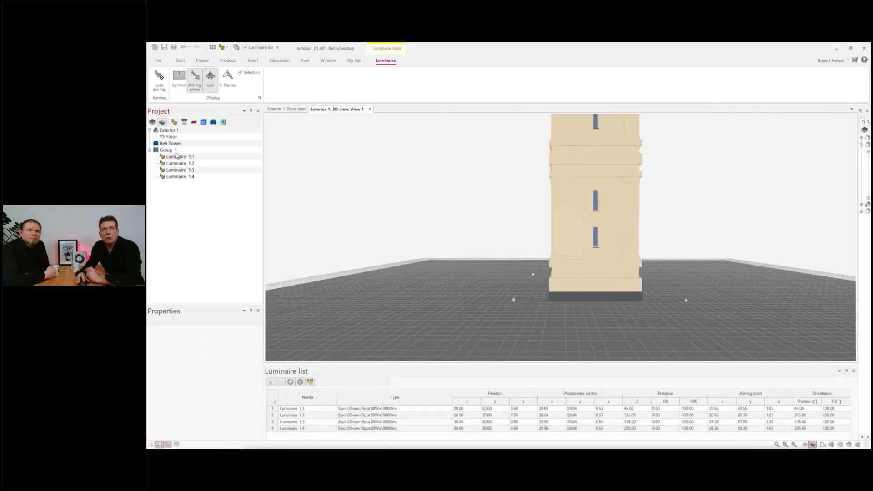
pyautogui.click(172, 150)
pyautogui.moveTo(504, 257); pyautogui.dragTo(498, 284, button='middle')
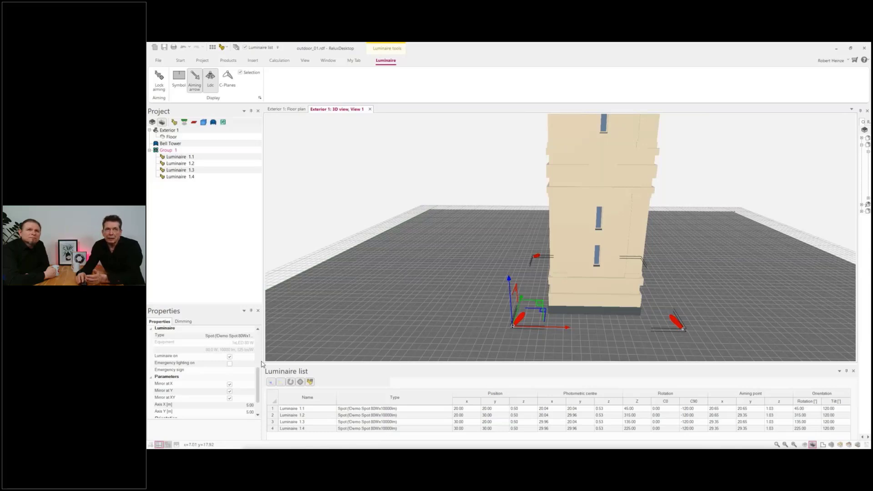
pyautogui.scroll(-1, 238, 382)
# Step: Select Luminaire 1.1 and set its tilt to 170°
pyautogui.click(180, 156)
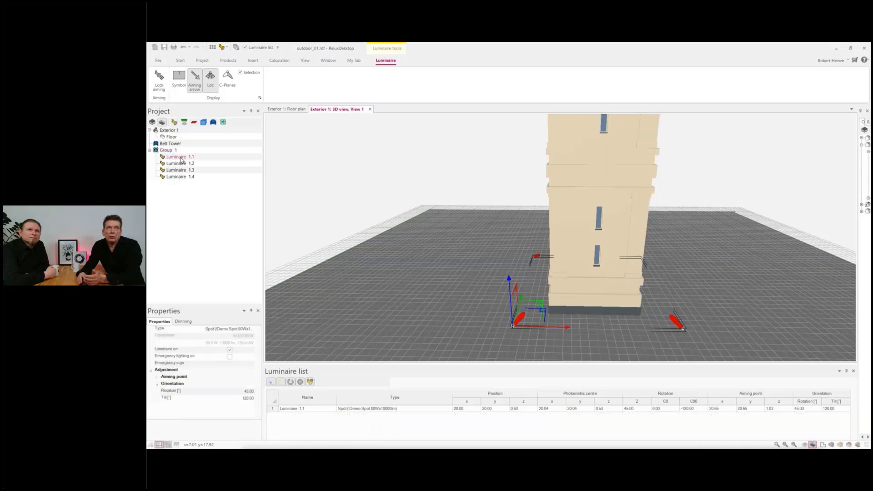
pyautogui.click(239, 395)
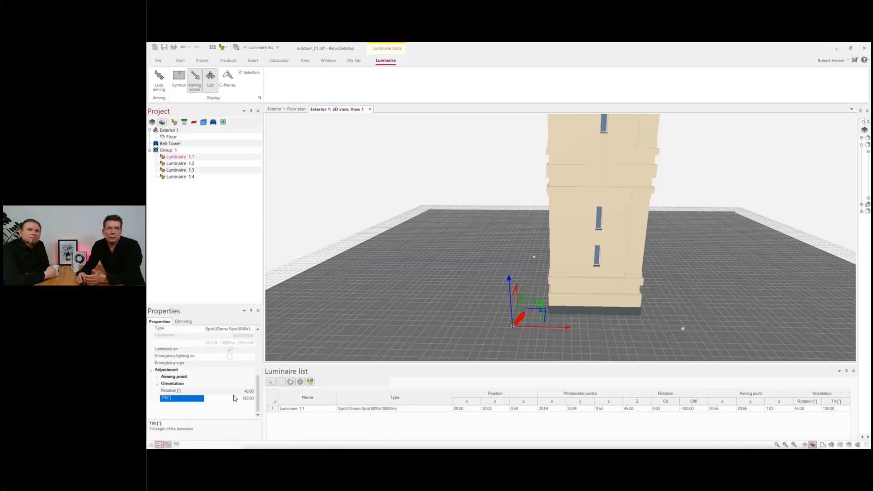
pyautogui.write('170')
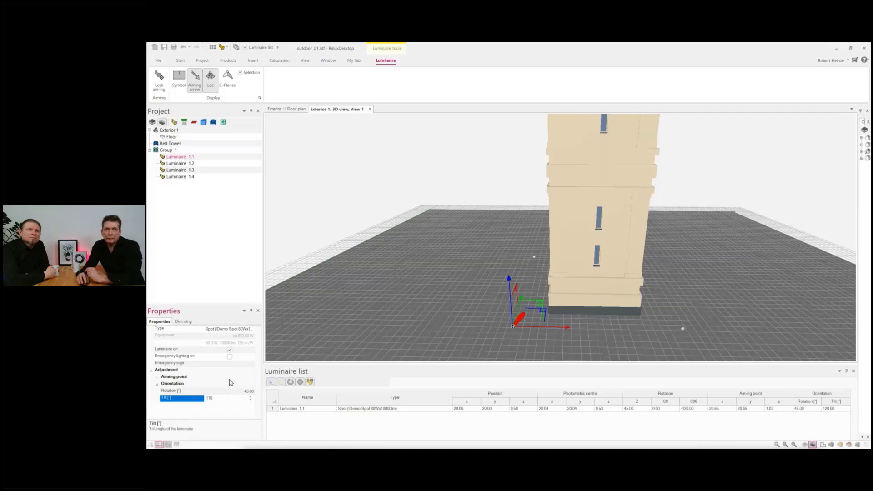
pyautogui.press('Return')
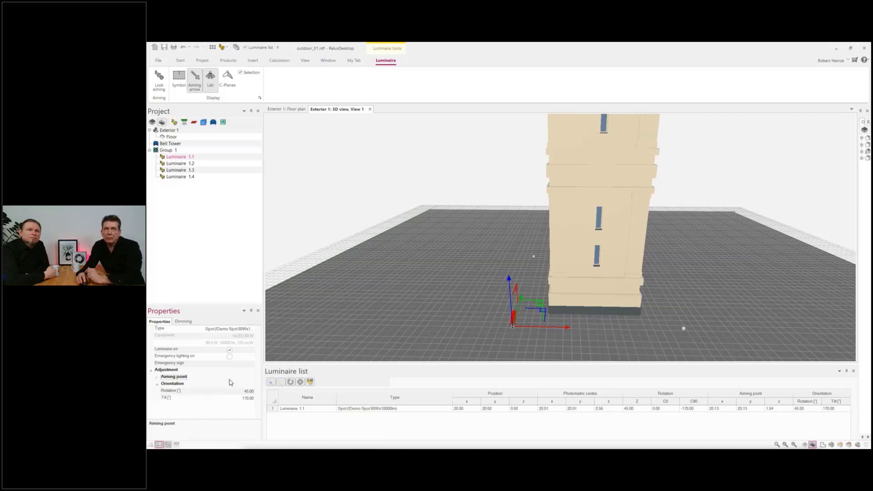
# Step: Deselect the luminaire and increase the LDC scaling in the 3D view's properties from original towards big
pyautogui.moveTo(498, 244); pyautogui.dragTo(465, 277, button='middle')
pyautogui.scroll(-4, 518, 249)
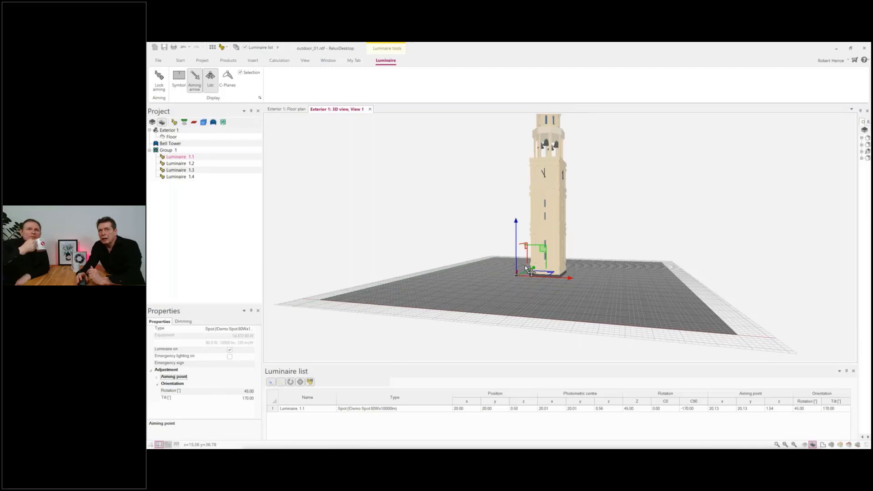
pyautogui.scroll(5, 520, 274)
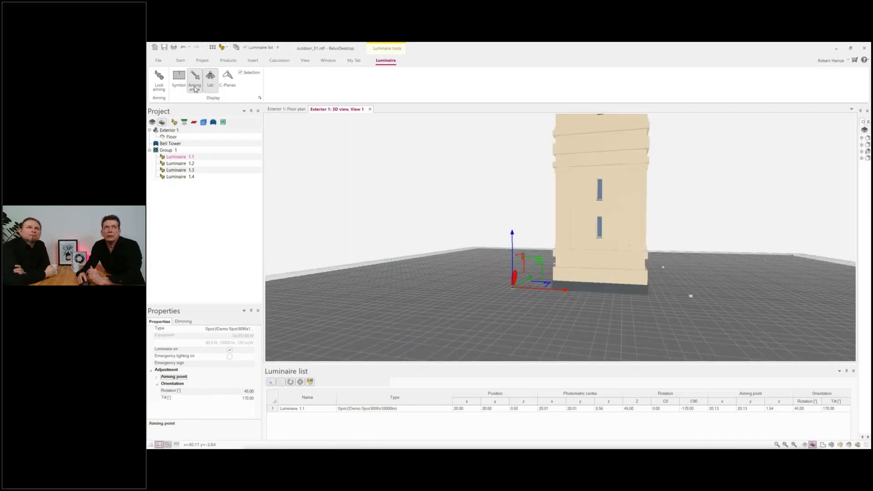
pyautogui.scroll(2, 521, 291)
pyautogui.scroll(-6, 519, 290)
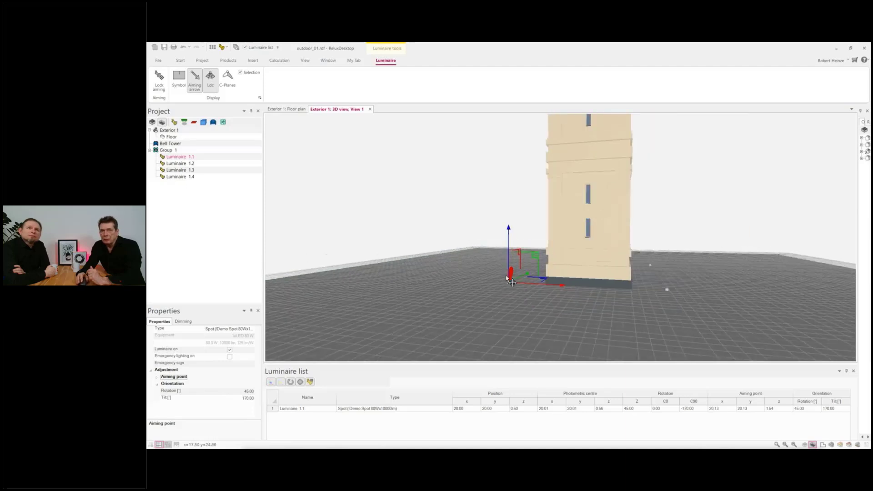
pyautogui.rightClick(382, 216)
pyautogui.click(366, 244)
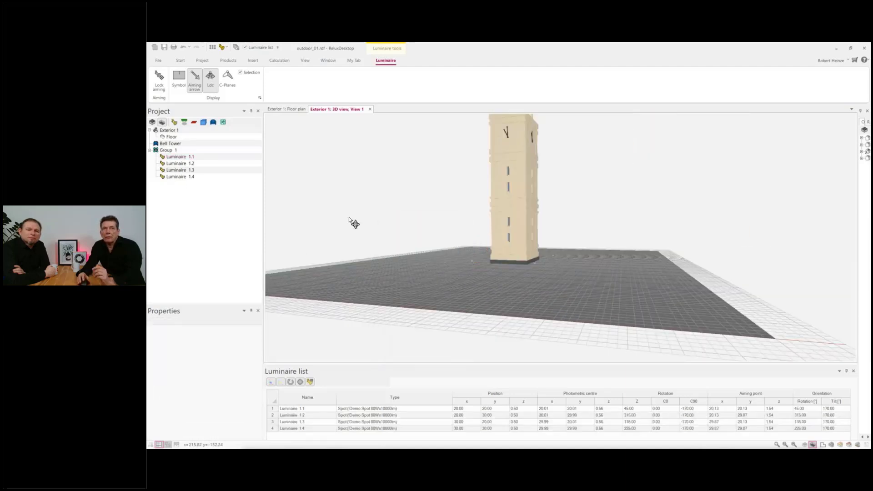
pyautogui.rightClick(339, 190)
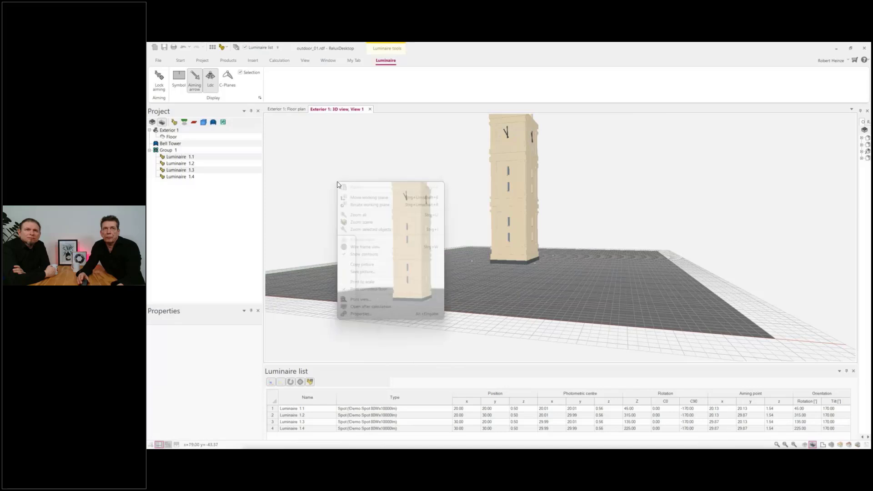
pyautogui.click(369, 313)
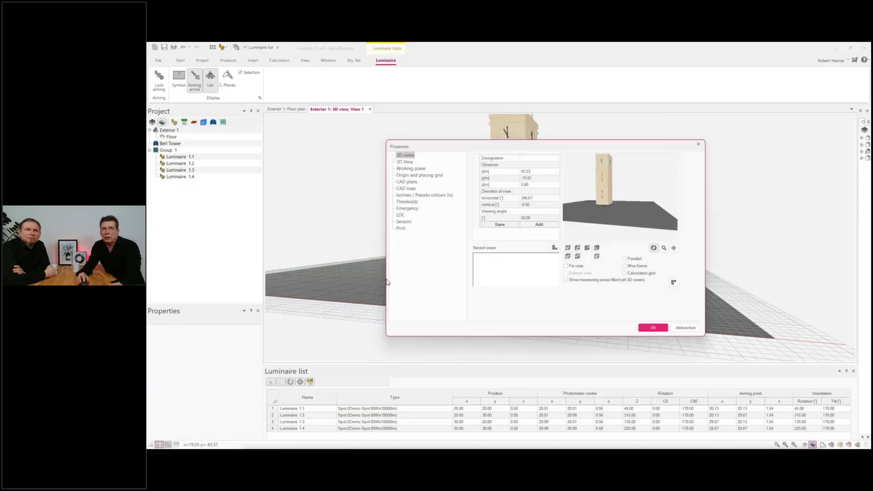
pyautogui.click(400, 214)
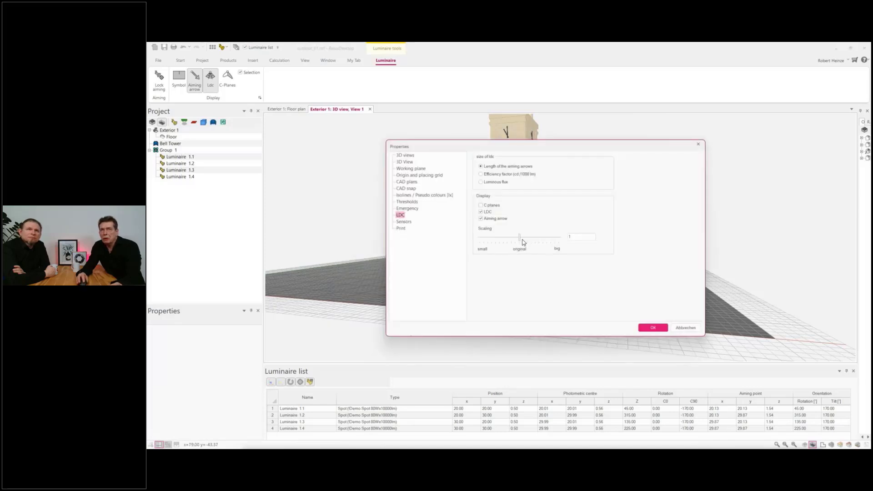
pyautogui.moveTo(522, 243); pyautogui.dragTo(559, 242)
pyautogui.click(652, 328)
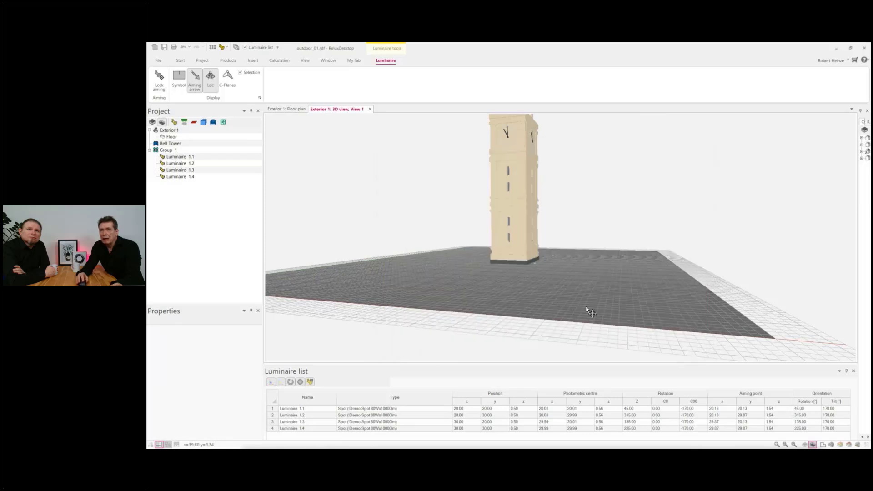
# Step: Select Group 1 and look at the enlarged LDCs of its spotlights around the bell tower
pyautogui.click(165, 153)
pyautogui.moveTo(283, 195); pyautogui.dragTo(308, 206)
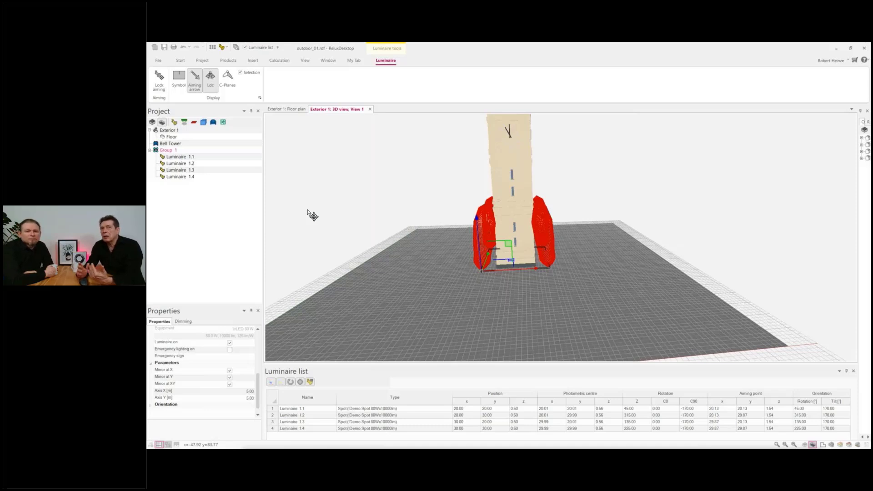
pyautogui.moveTo(321, 209); pyautogui.dragTo(362, 212)
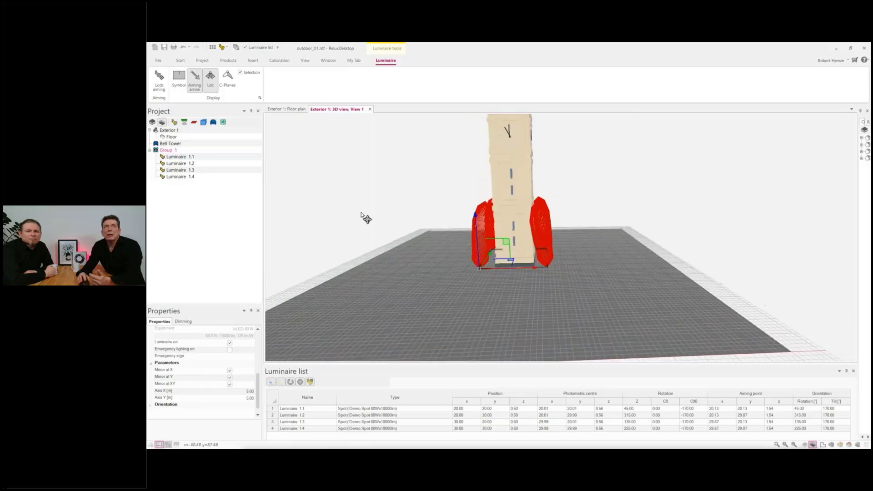
# Step: Calculate the exterior scene with artificial light and view the bell tower's 3D luminance from several angles
pyautogui.click(280, 60)
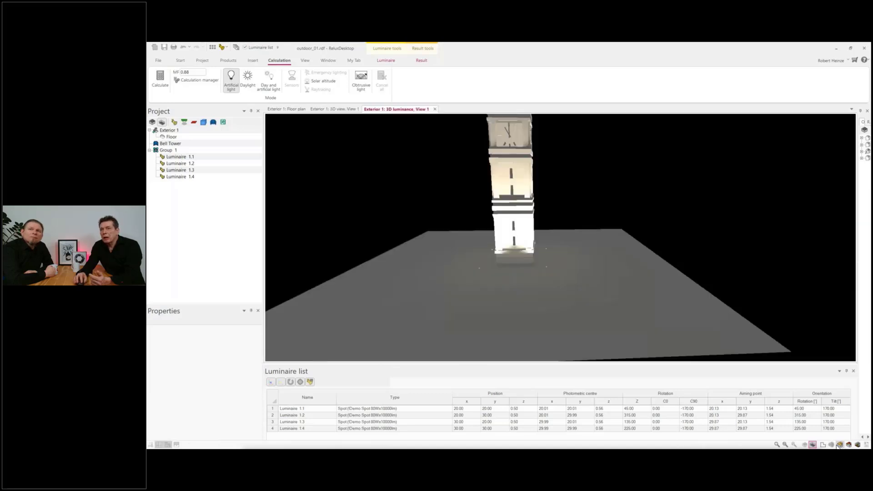
pyautogui.moveTo(650, 310); pyautogui.dragTo(622, 305)
pyautogui.scroll(-5, 574, 287)
pyautogui.scroll(3, 574, 284)
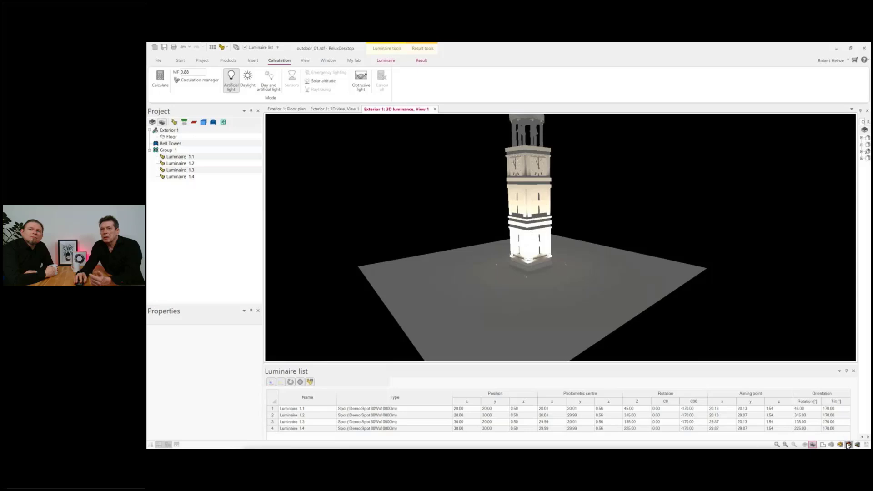
# Step: Display the results as 3D pseudo colours and examine the distribution on the bell tower and the ground
pyautogui.click(847, 443)
pyautogui.moveTo(659, 289); pyautogui.dragTo(565, 304)
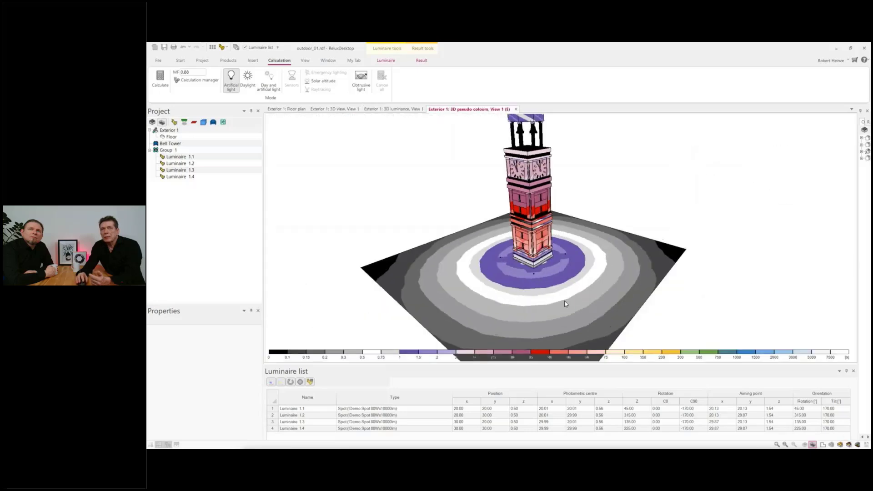
pyautogui.scroll(-3, 565, 303)
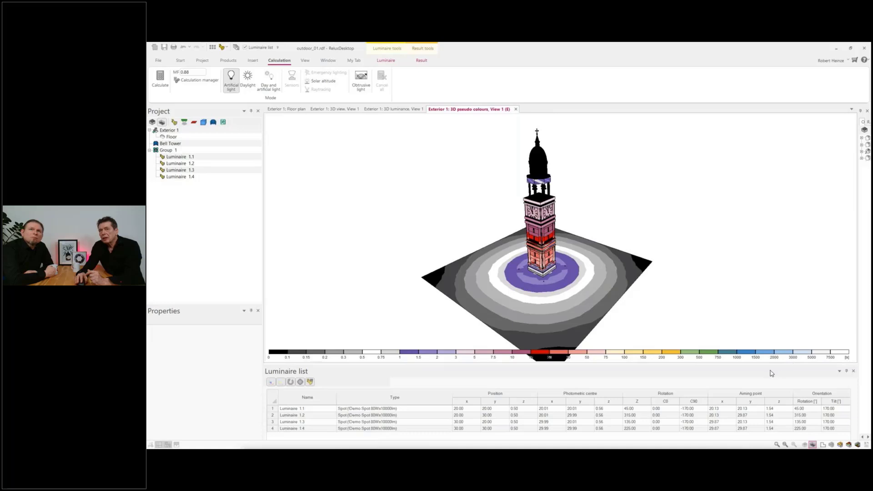
pyautogui.scroll(-2, 606, 252)
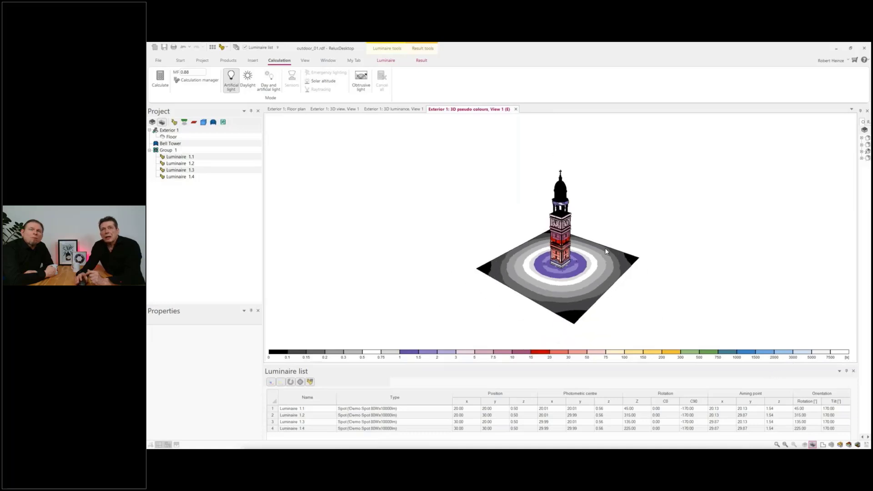
pyautogui.scroll(3, 587, 250)
pyautogui.moveTo(585, 253); pyautogui.dragTo(590, 235)
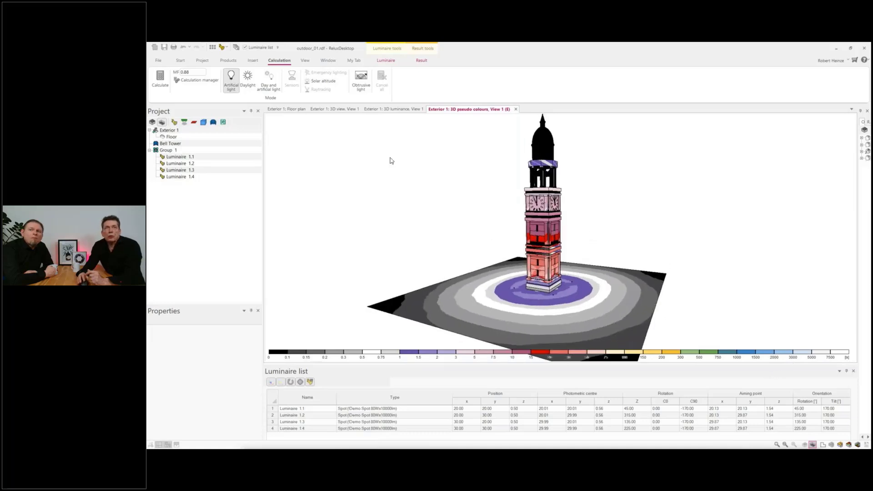
# Step: Close the project outdoor_01.rdf without saving the changes
pyautogui.click(156, 61)
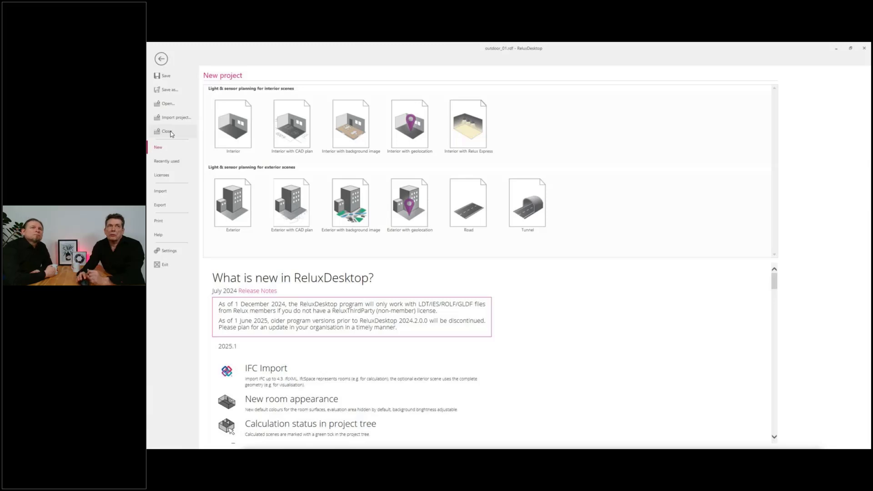
pyautogui.click(166, 131)
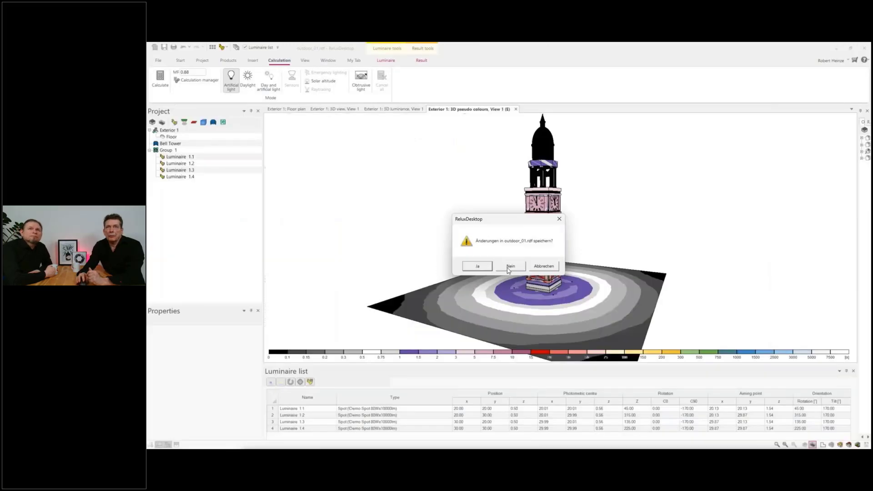
pyautogui.click(509, 269)
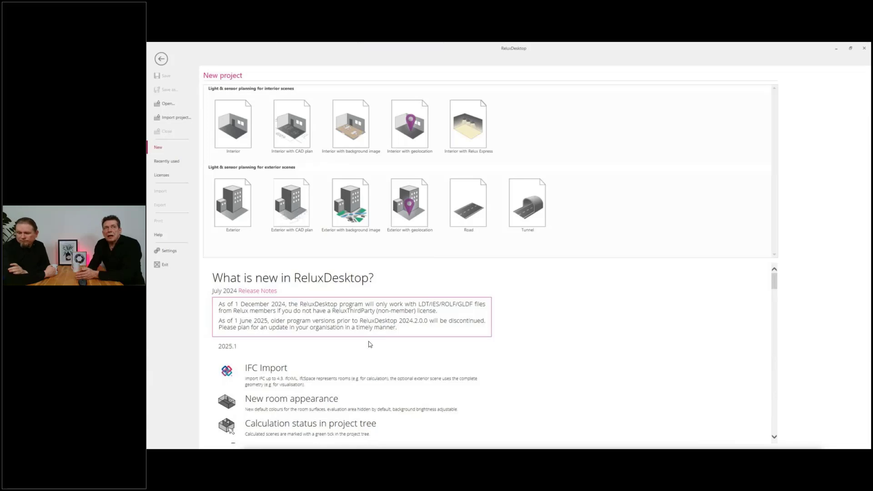
# Step: Open the project A_Schloss_190928.rdf from the Anstrahlung folder
pyautogui.click(166, 104)
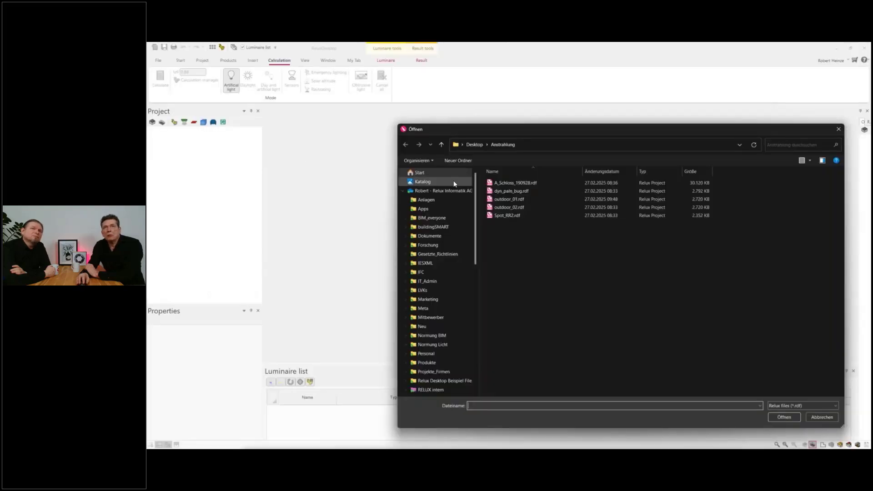
pyautogui.moveTo(540, 128); pyautogui.dragTo(445, 119)
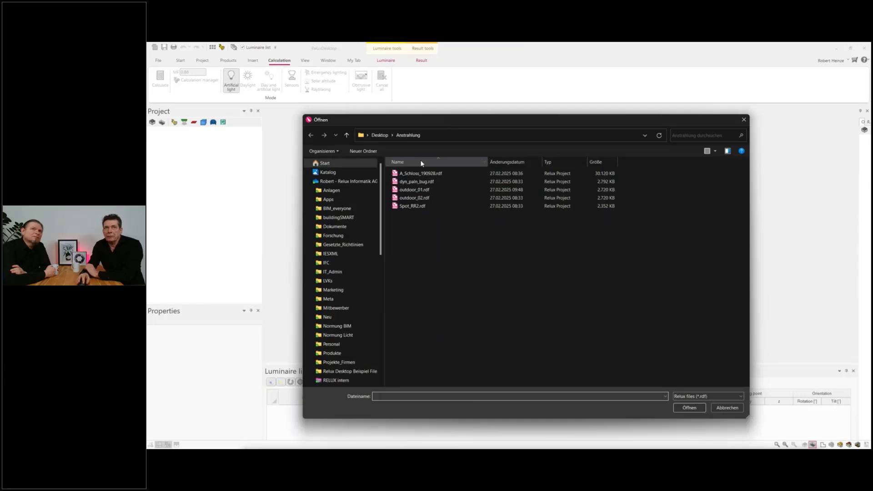
pyautogui.click(423, 175)
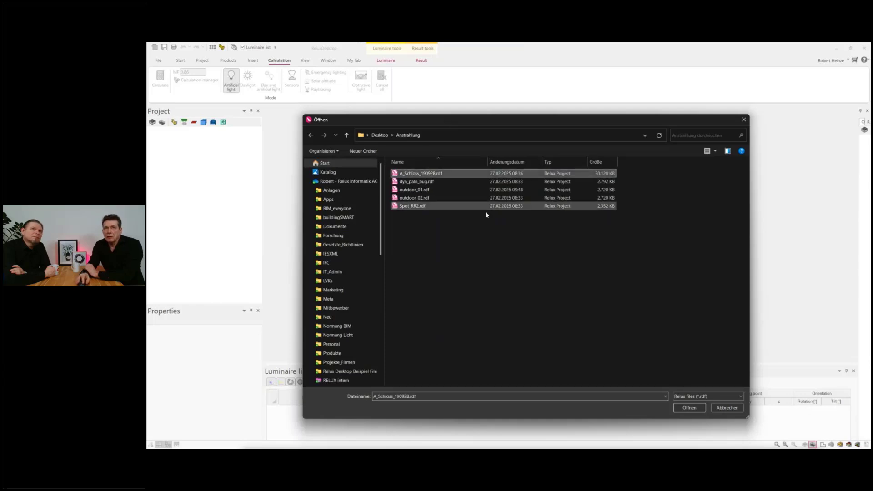
pyautogui.click(690, 408)
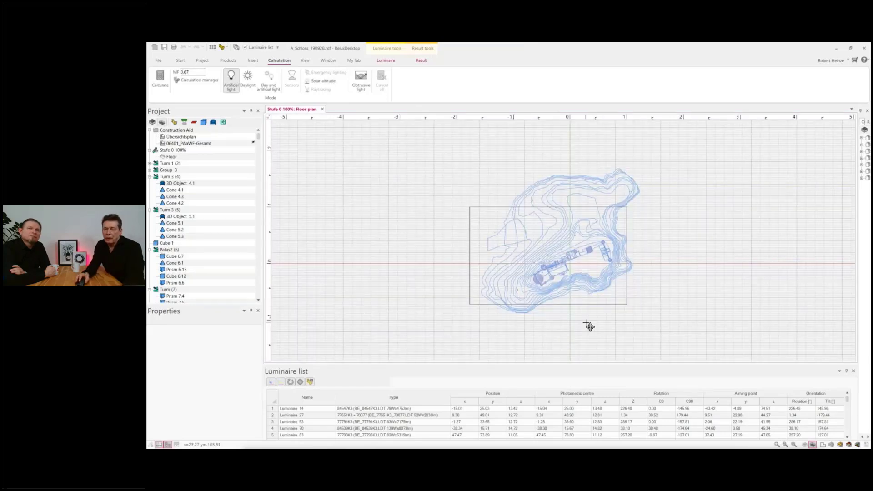
# Step: Show the castle project in the 3D view and examine the castle and its terrain
pyautogui.moveTo(566, 285); pyautogui.dragTo(549, 314)
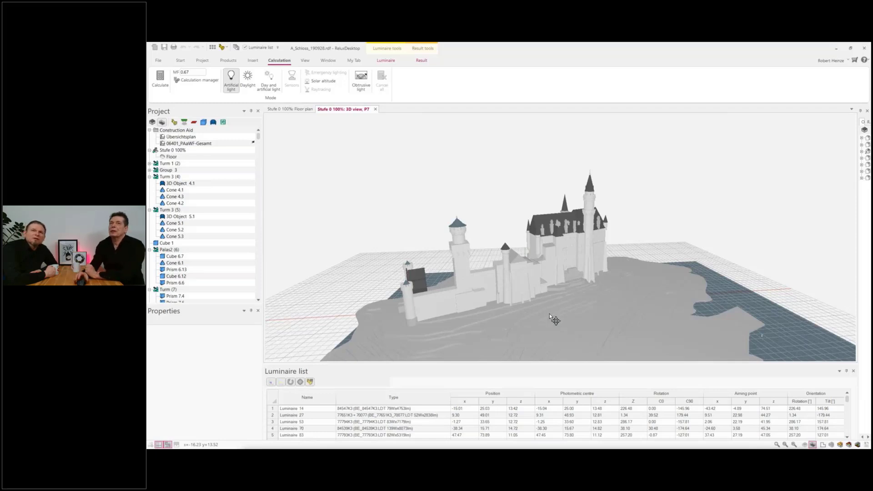
pyautogui.moveTo(550, 314); pyautogui.dragTo(538, 285, button='middle')
pyautogui.scroll(6, 537, 278)
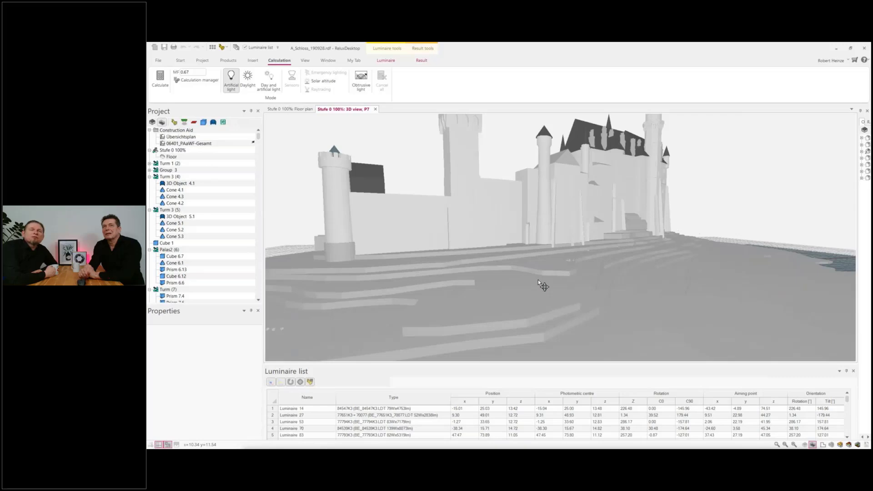
pyautogui.scroll(-5, 539, 280)
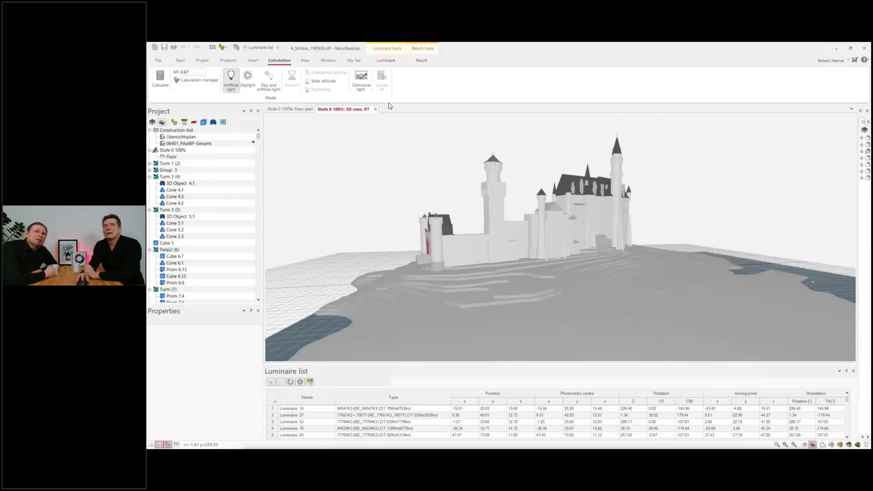
# Step: Turn on the aiming arrows for all luminaires and view them around the castle in 3D
pyautogui.click(305, 60)
pyautogui.click(386, 60)
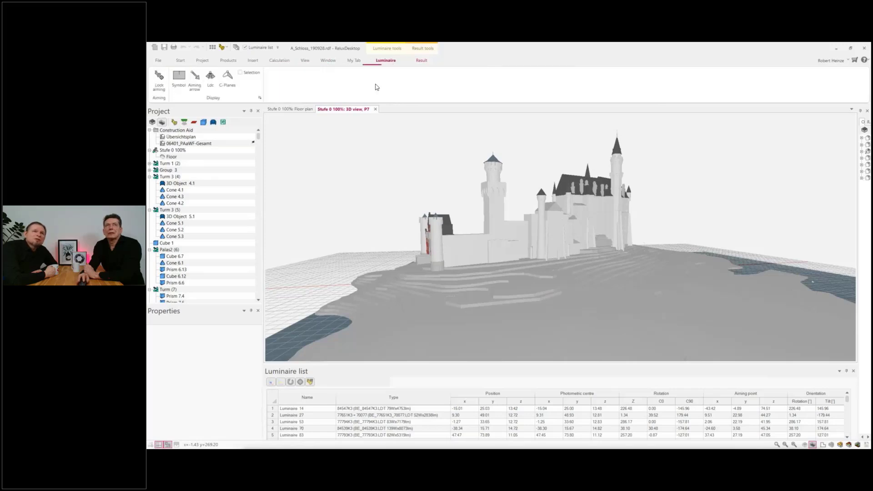
pyautogui.click(194, 80)
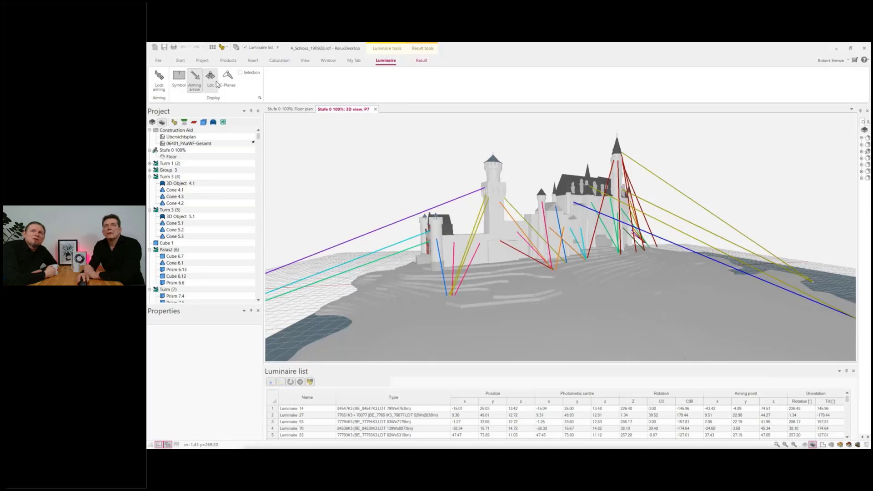
pyautogui.moveTo(616, 266); pyautogui.dragTo(588, 291)
pyautogui.scroll(5, 575, 268)
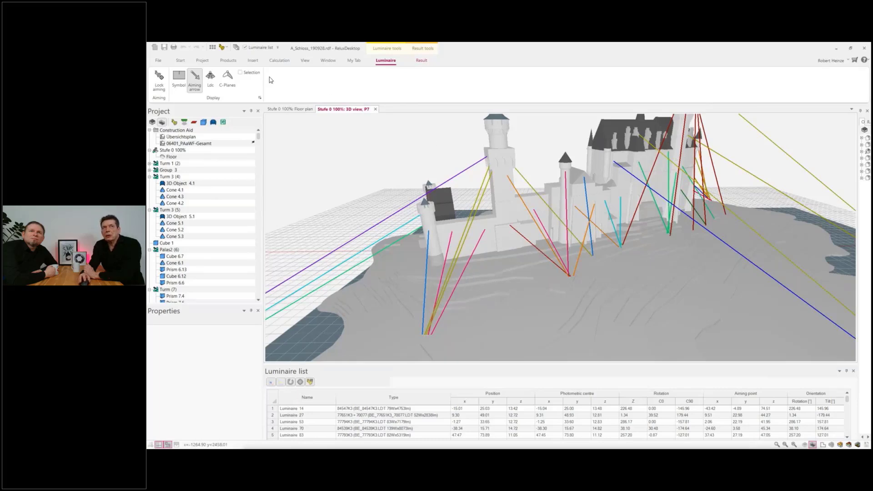
# Step: Open the symbol settings and show the symbol and aiming arrow colour of luminaire 84539K3 (139 W, 8073 lm)
pyautogui.click(229, 60)
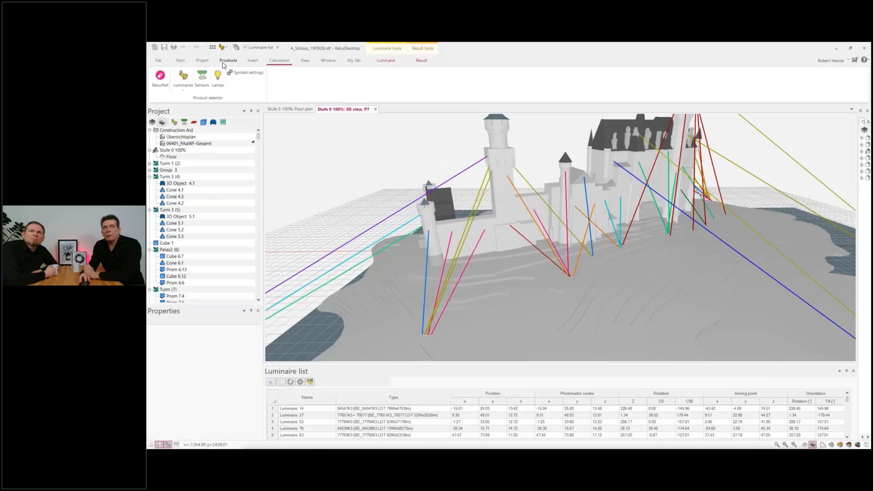
pyautogui.click(248, 73)
pyautogui.scroll(-3, 473, 228)
pyautogui.click(474, 243)
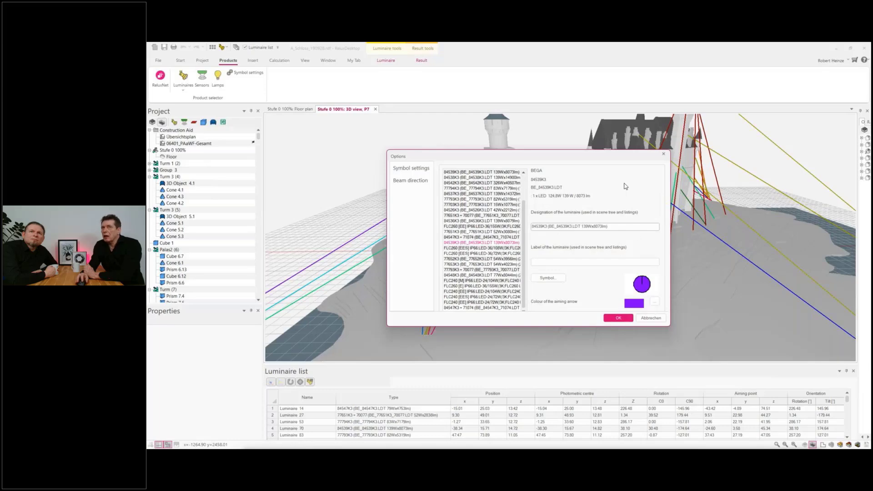
pyautogui.moveTo(604, 159); pyautogui.dragTo(562, 220)
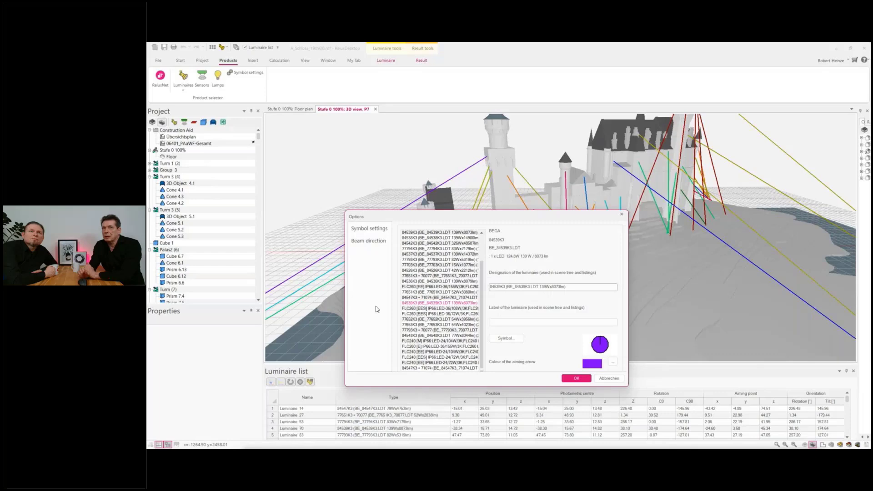
# Step: Check the beam direction of luminaires 84539K3 and 84542K3, and close the options without applying anything
pyautogui.click(357, 244)
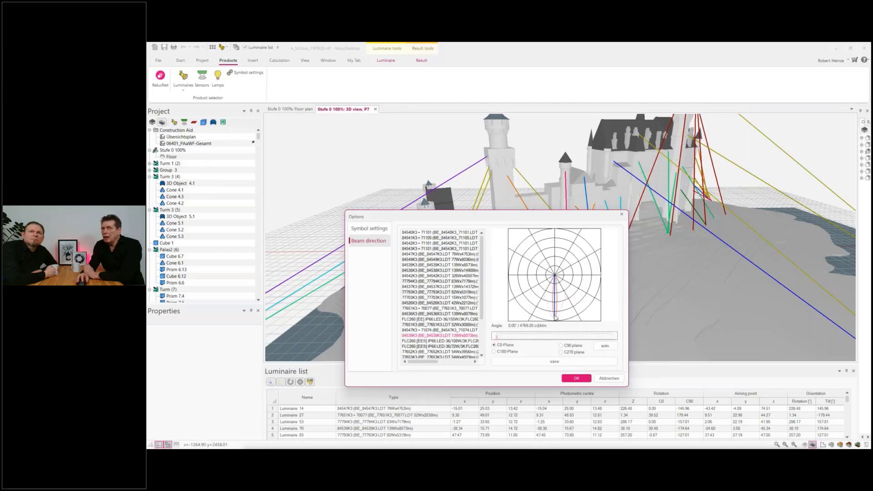
pyautogui.click(456, 276)
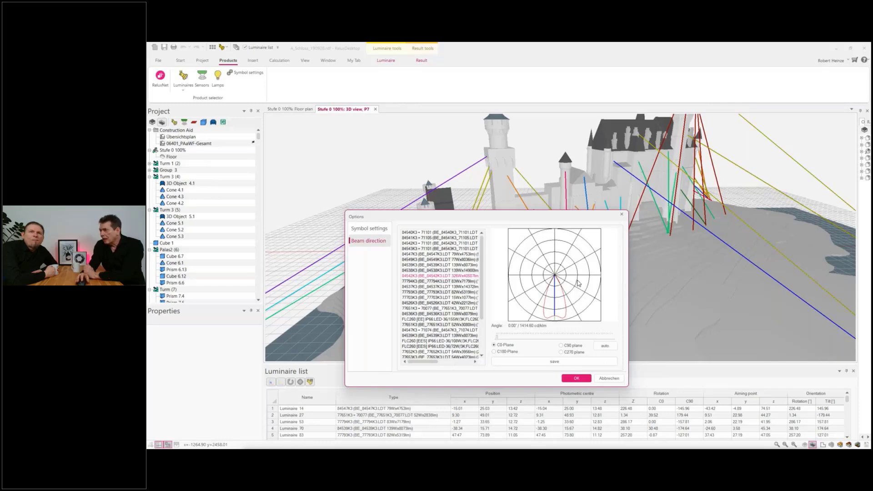
pyautogui.click(609, 379)
pyautogui.scroll(-5, 637, 312)
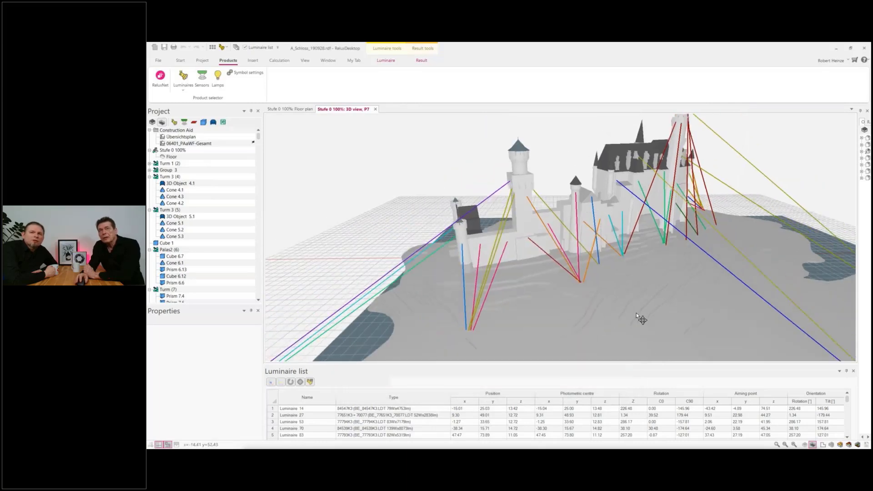
# Step: Display the castle's calculated 3D luminance and examine the illuminated facades and aiming arrows from different angles and distances
pyautogui.scroll(-2, 636, 312)
pyautogui.moveTo(635, 312); pyautogui.dragTo(639, 291, button='middle')
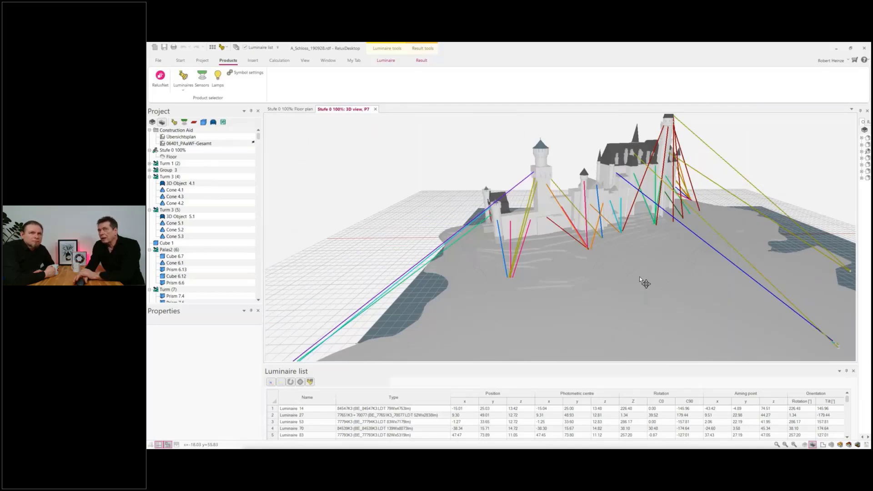
pyautogui.scroll(-2, 646, 276)
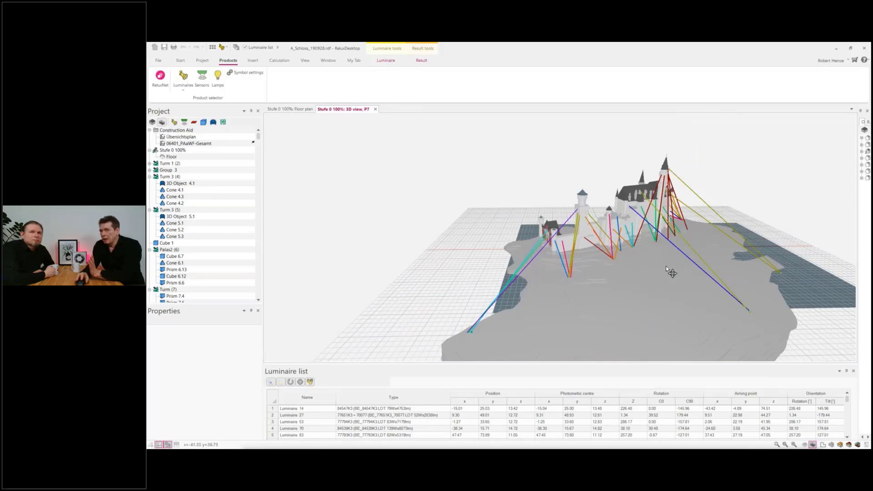
pyautogui.click(840, 445)
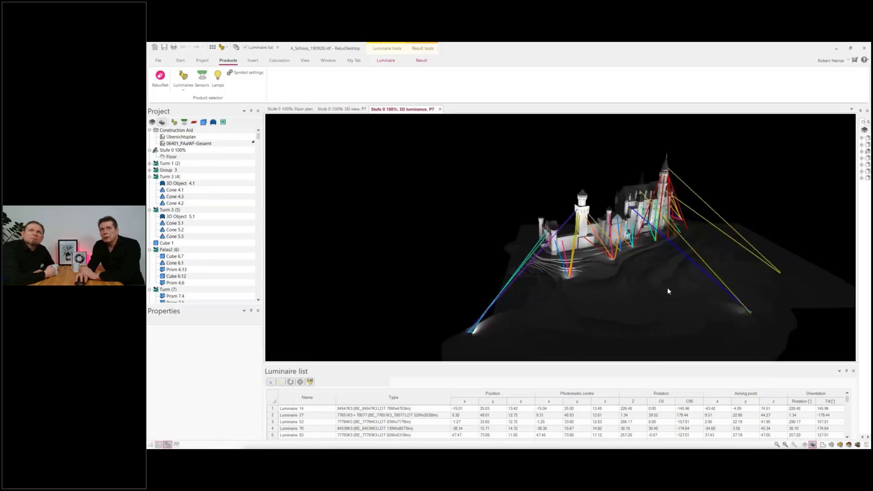
pyautogui.moveTo(667, 287); pyautogui.dragTo(632, 270)
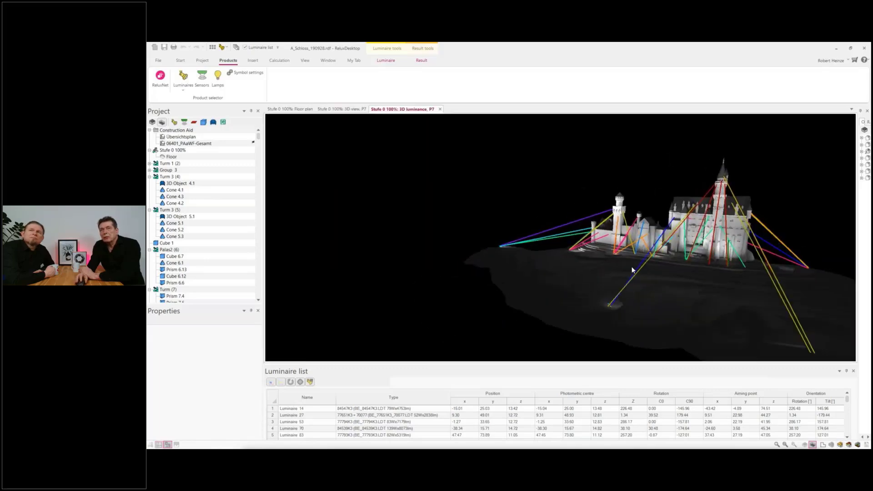
pyautogui.scroll(5, 723, 264)
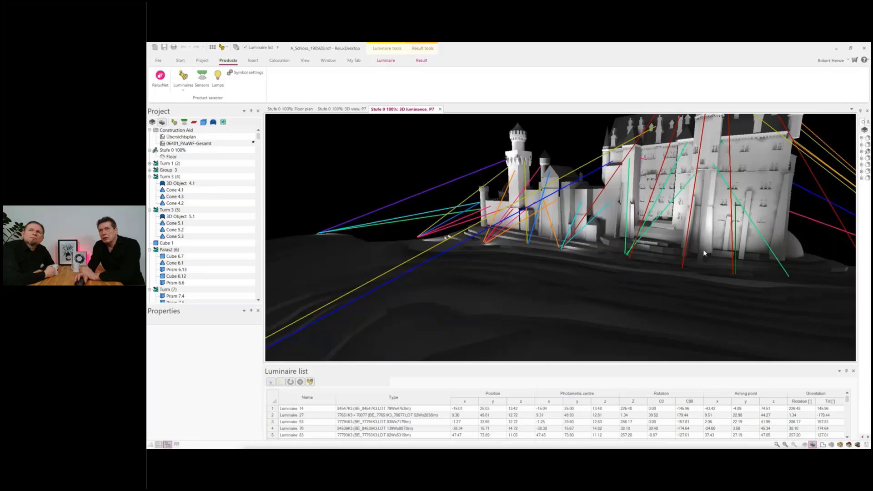
pyautogui.scroll(-6, 679, 249)
pyautogui.moveTo(669, 257); pyautogui.dragTo(724, 271)
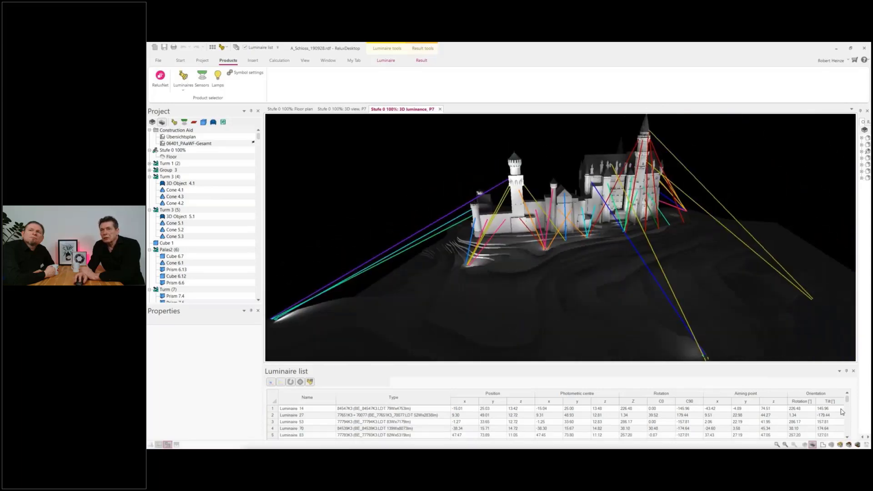
# Step: Display the castle scene in 3D pseudo colours and view the castle and terrain from an elevated angle
pyautogui.click(849, 445)
pyautogui.moveTo(757, 331); pyautogui.dragTo(617, 256)
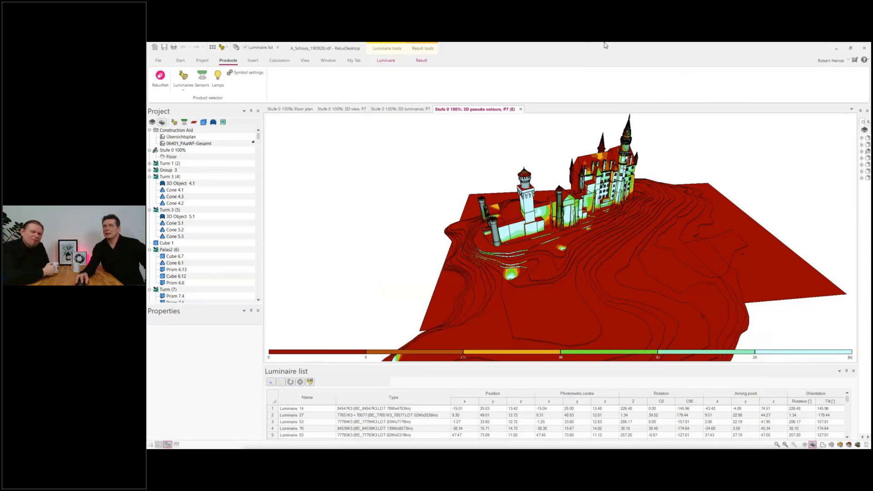
# Step: Fit the ReluxDesktop window to one half of the screen and start the Enscape real-time rendering in the free half
pyautogui.moveTo(586, 49); pyautogui.dragTo(871, 160)
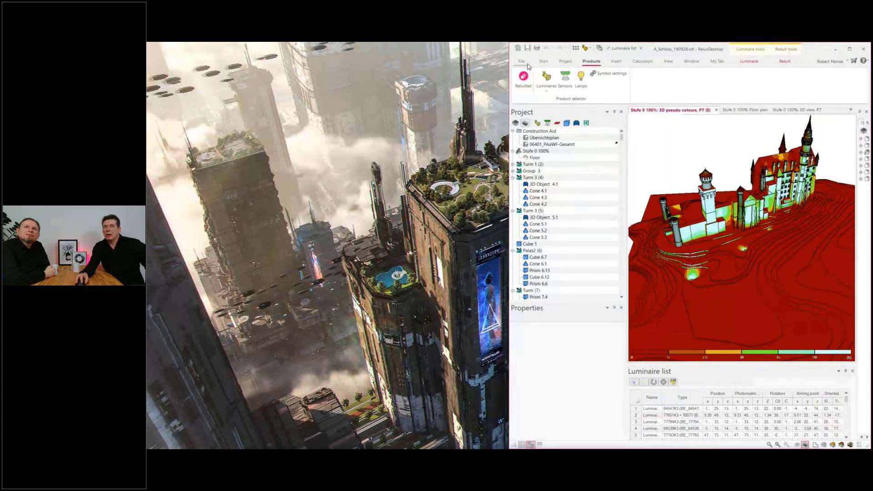
pyautogui.click(544, 63)
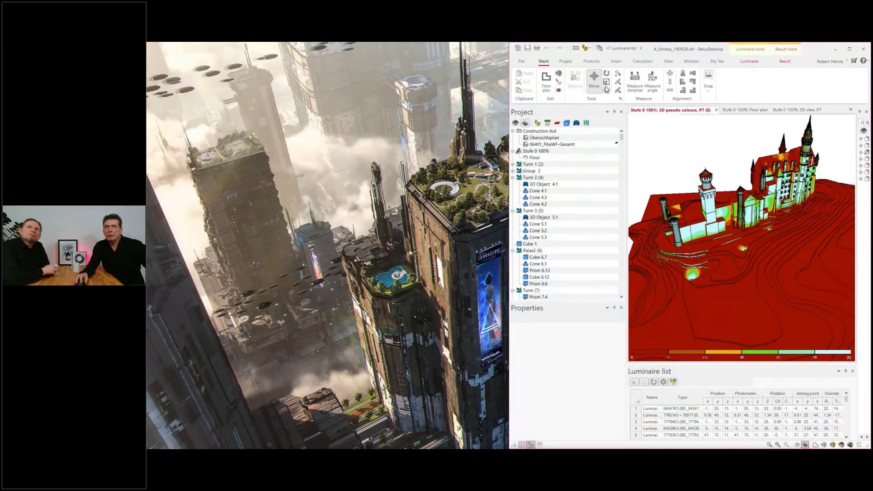
pyautogui.click(559, 90)
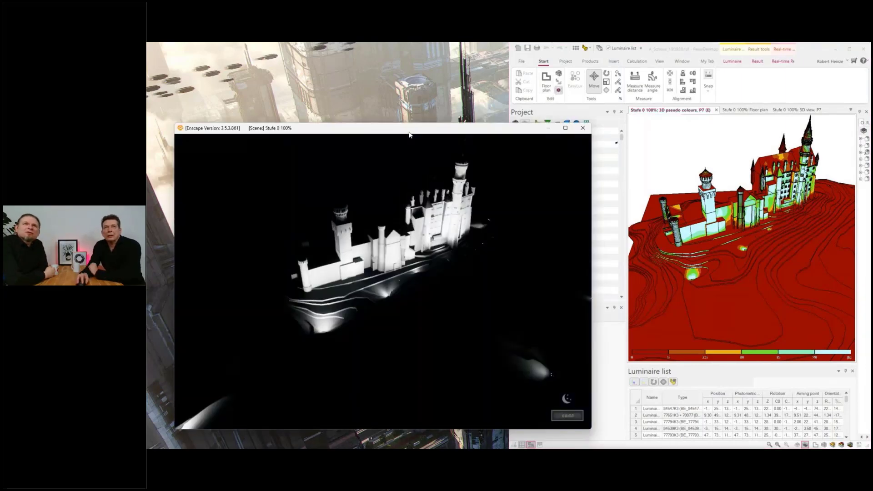
pyautogui.moveTo(403, 136); pyautogui.dragTo(371, 100)
# Step: Arrange the Enscape window beside the pseudo colour view and compare the castle in both while changing the viewpoint
pyautogui.moveTo(366, 174); pyautogui.dragTo(395, 180)
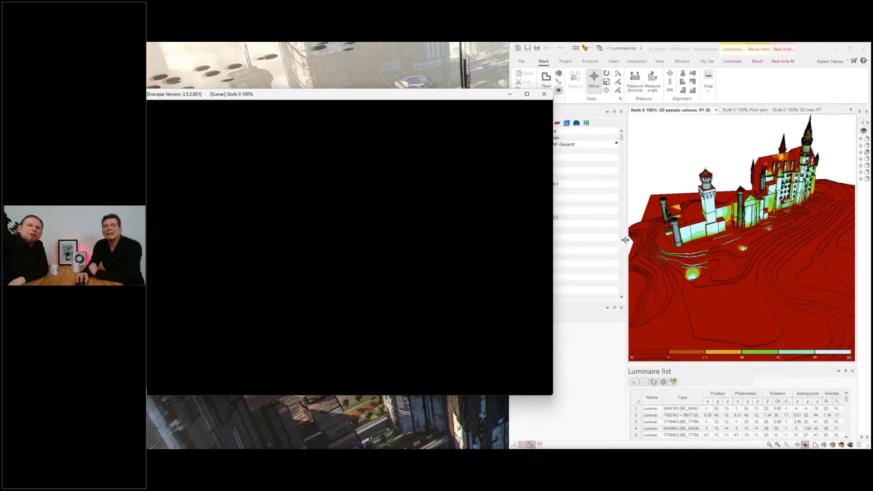
pyautogui.moveTo(699, 250); pyautogui.dragTo(714, 229)
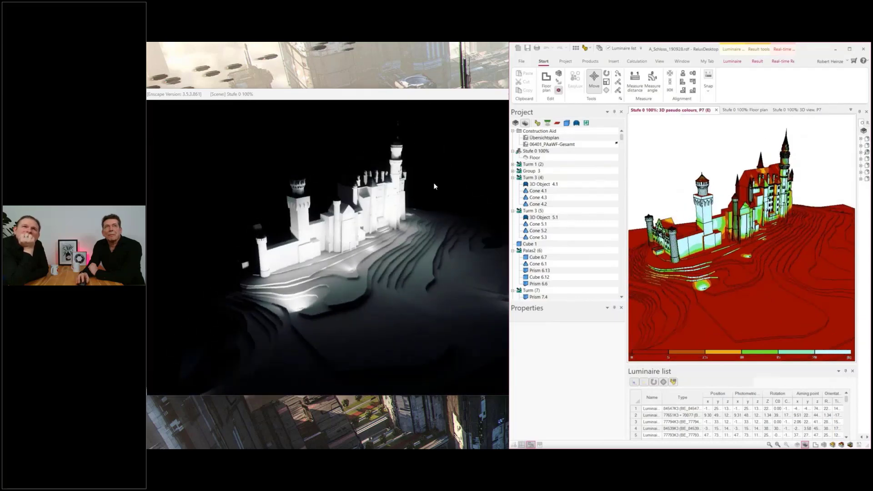
pyautogui.moveTo(376, 94); pyautogui.dragTo(331, 87)
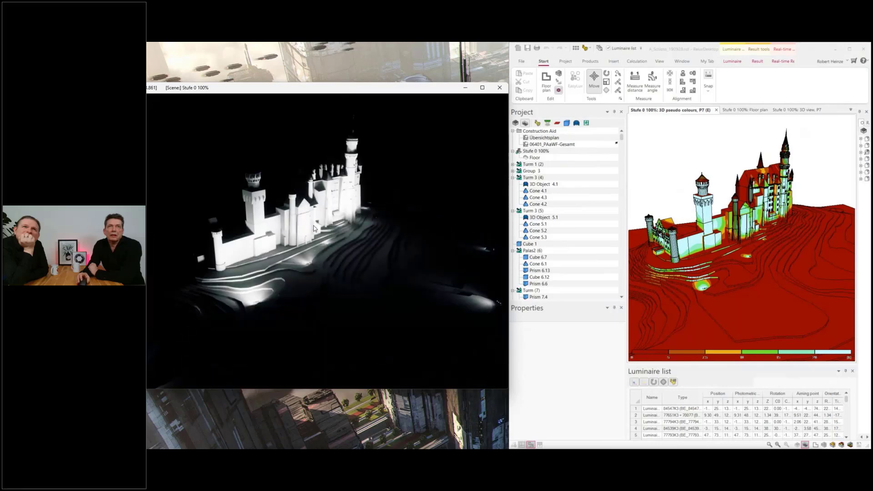
pyautogui.scroll(2, 752, 253)
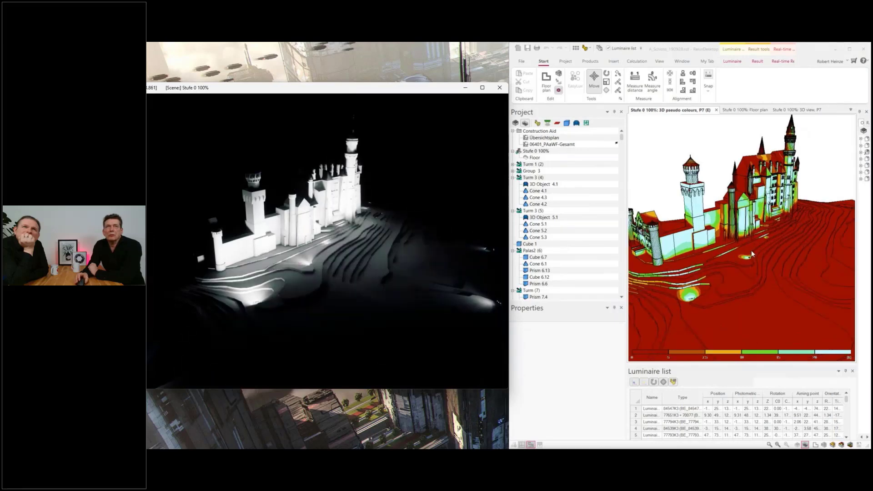